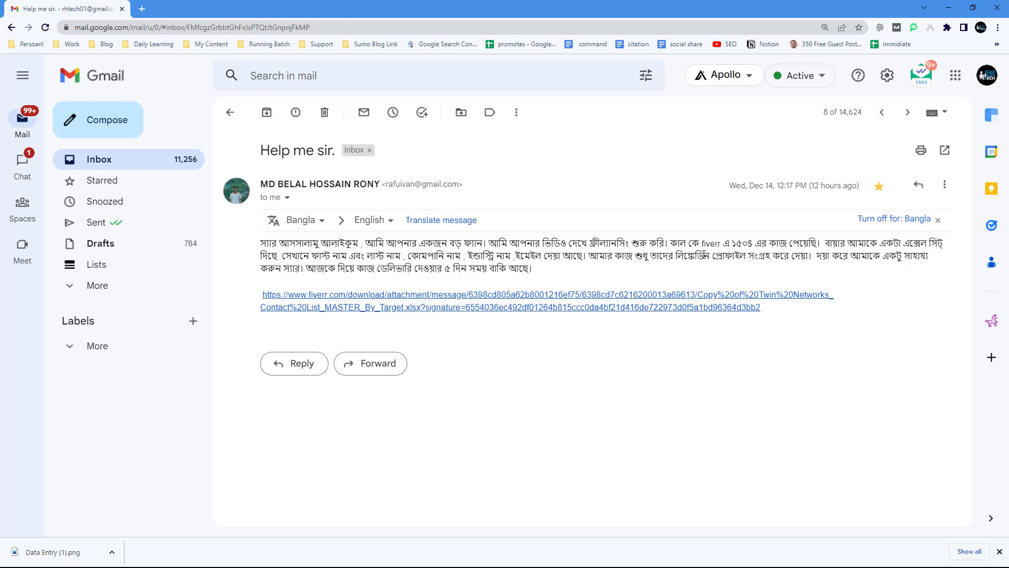
# - Read the request in the "Help me sir." email at 175% zoom, with the downloads bar closed
pyautogui.moveTo(699, 243); pyautogui.dragTo(800, 244)
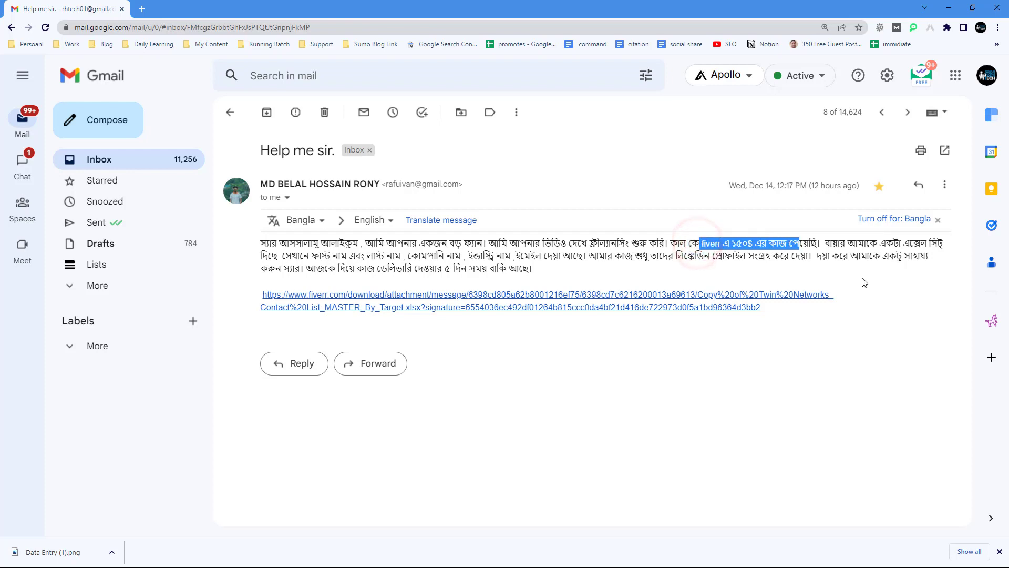
pyautogui.hotkey('ctrl', '+')
pyautogui.hotkey('ctrl', '+')
pyautogui.scroll(-1, 822, 307)
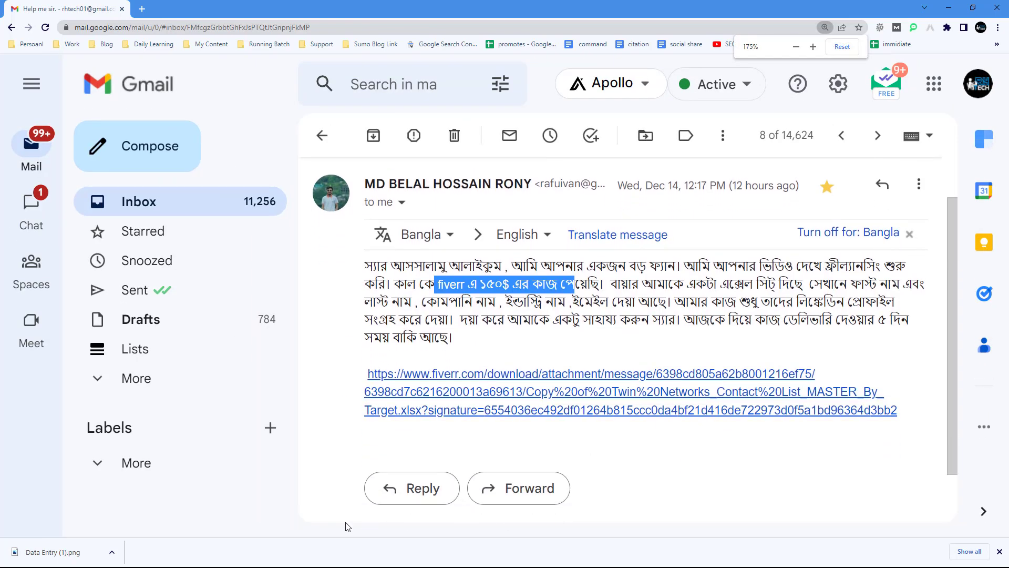
pyautogui.click(999, 553)
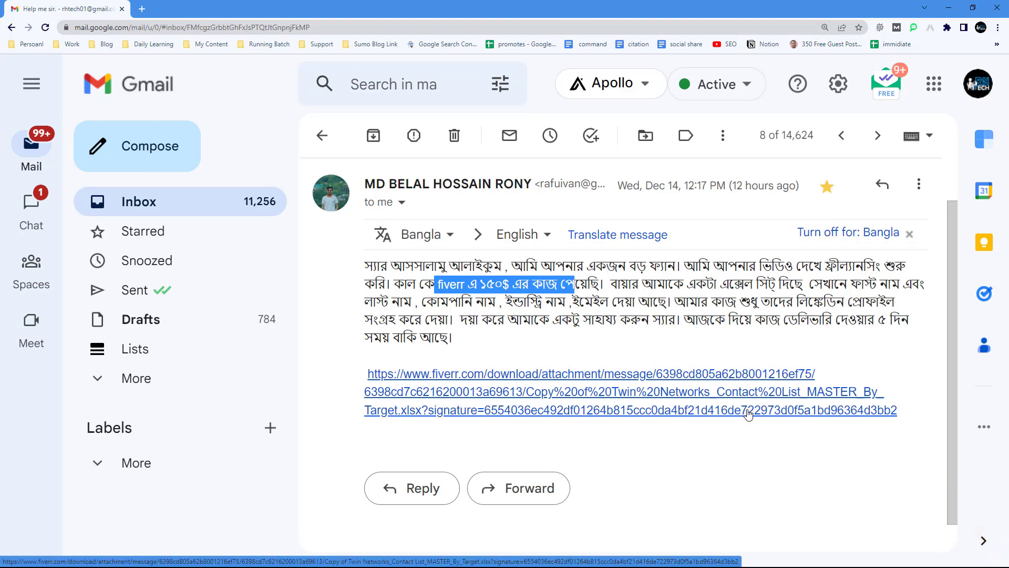
pyautogui.moveTo(477, 342); pyautogui.dragTo(361, 278)
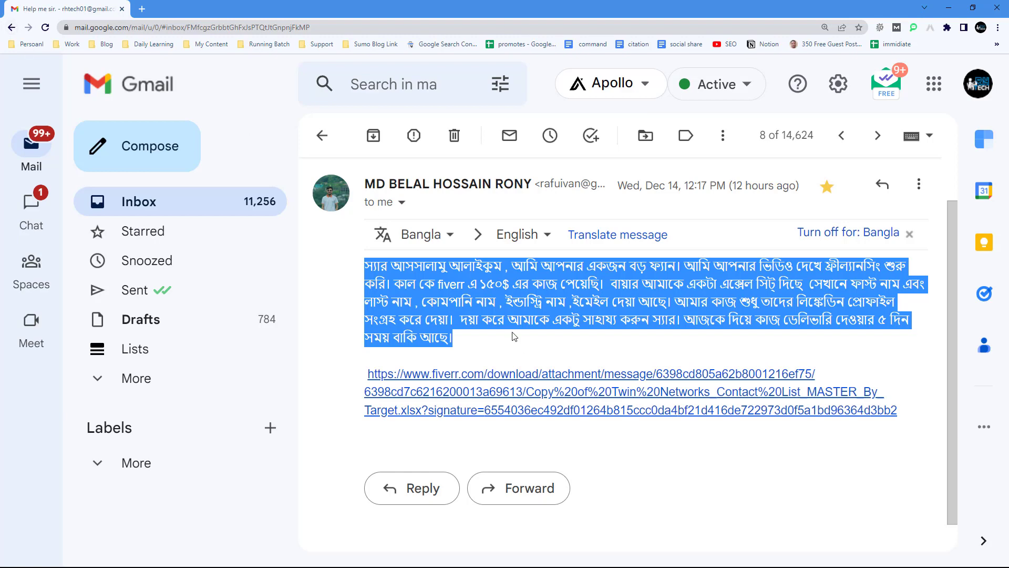
pyautogui.click(514, 284)
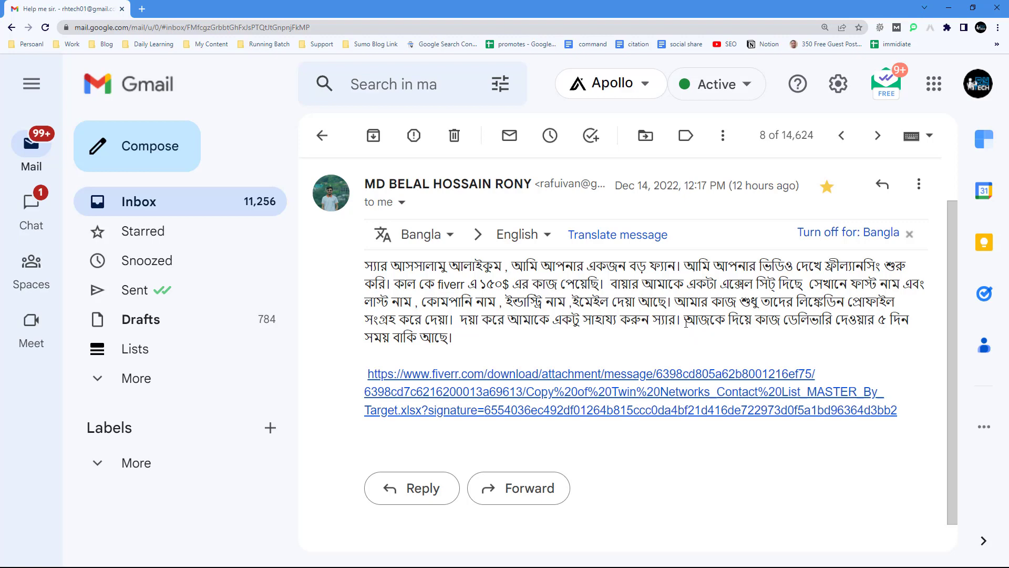
pyautogui.moveTo(686, 319); pyautogui.dragTo(453, 338)
# - Return to the inbox, open the starred "(no subject)" conversation and read its latest reply
pyautogui.click(11, 28)
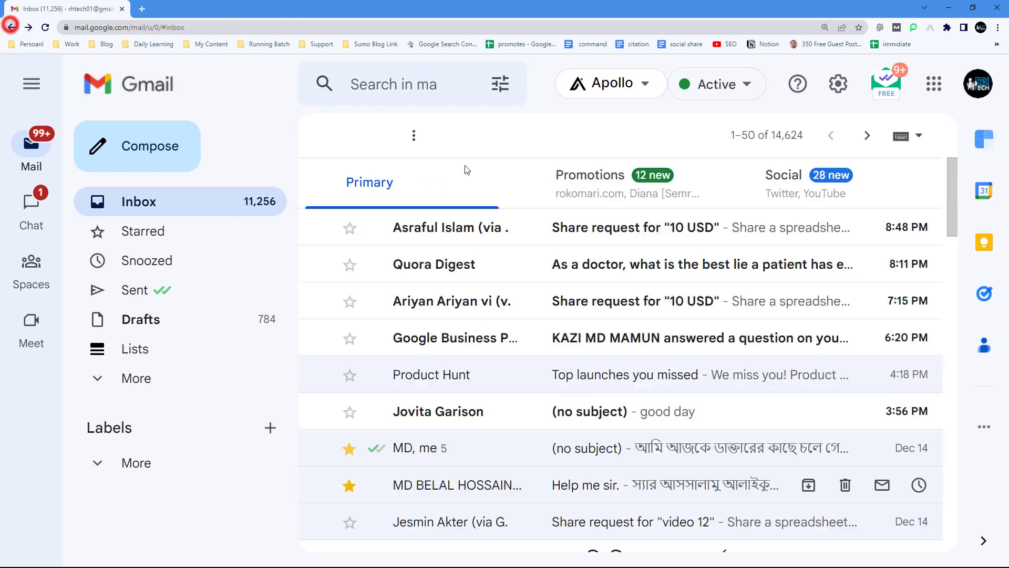
pyautogui.click(579, 459)
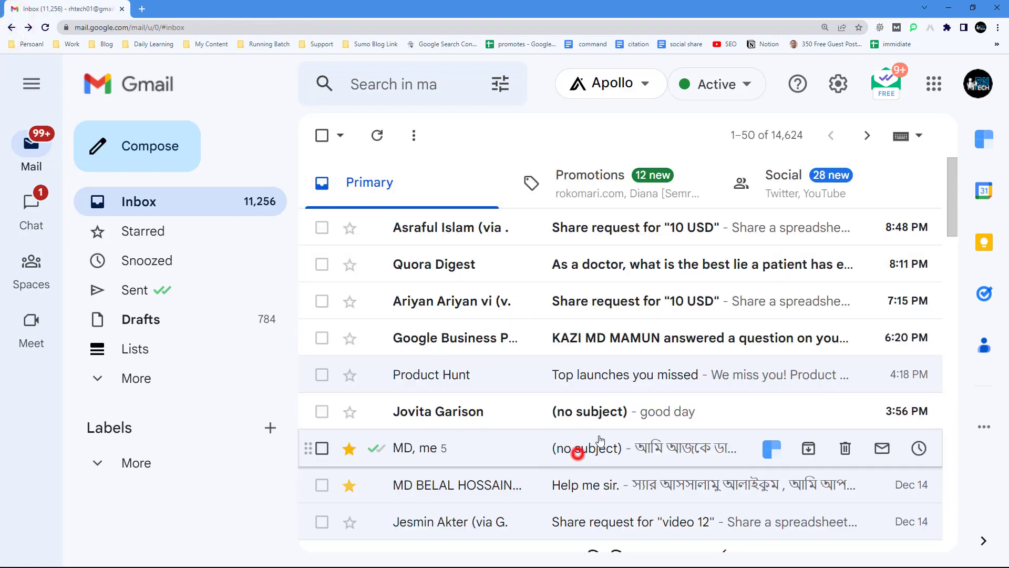
pyautogui.scroll(2, 389, 347)
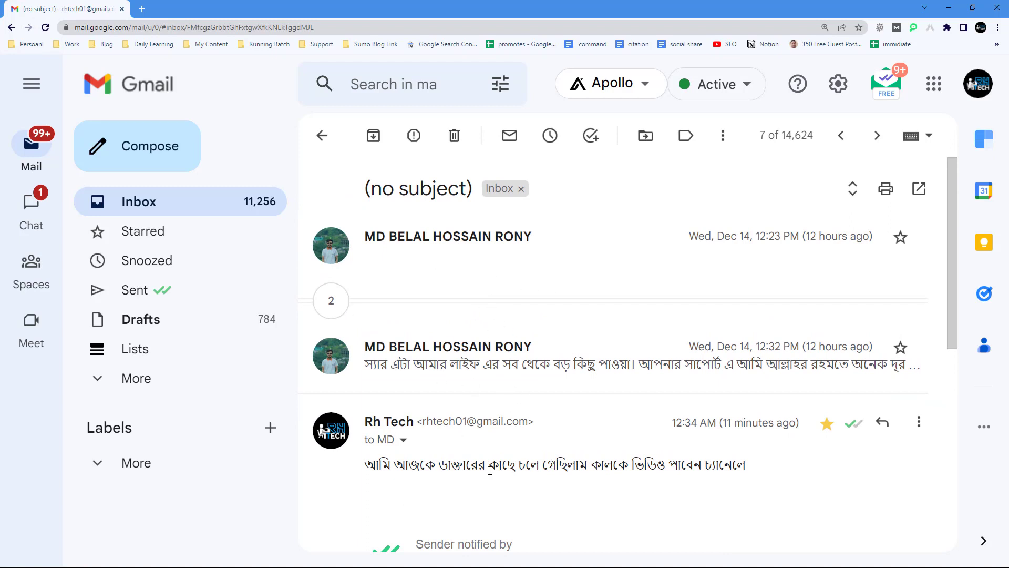
pyautogui.moveTo(366, 464); pyautogui.dragTo(624, 484)
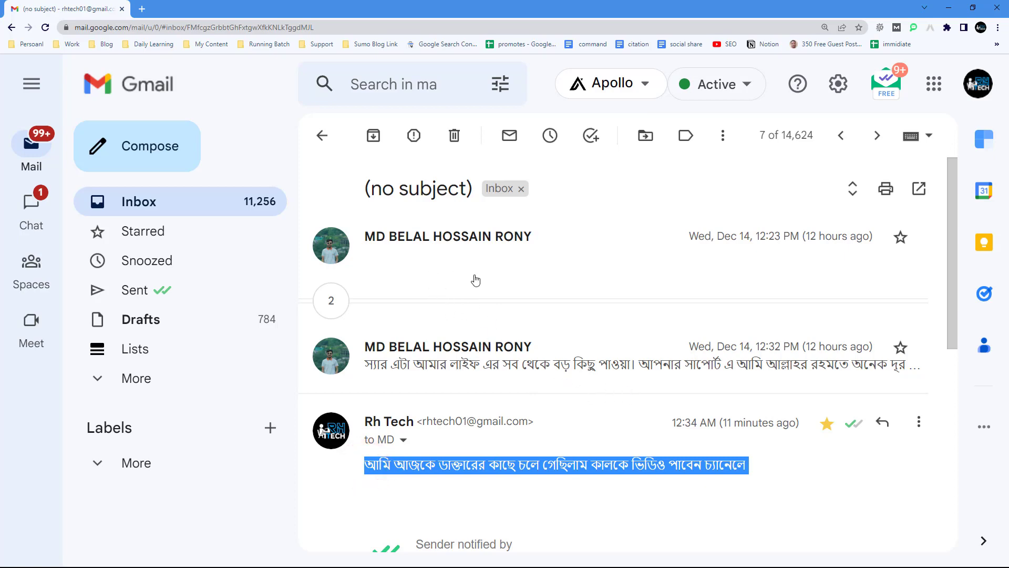
# - Expand the conversation's first message and examine its Fiverr Manage Orders screenshot
pyautogui.click(472, 252)
pyautogui.scroll(-3, 468, 244)
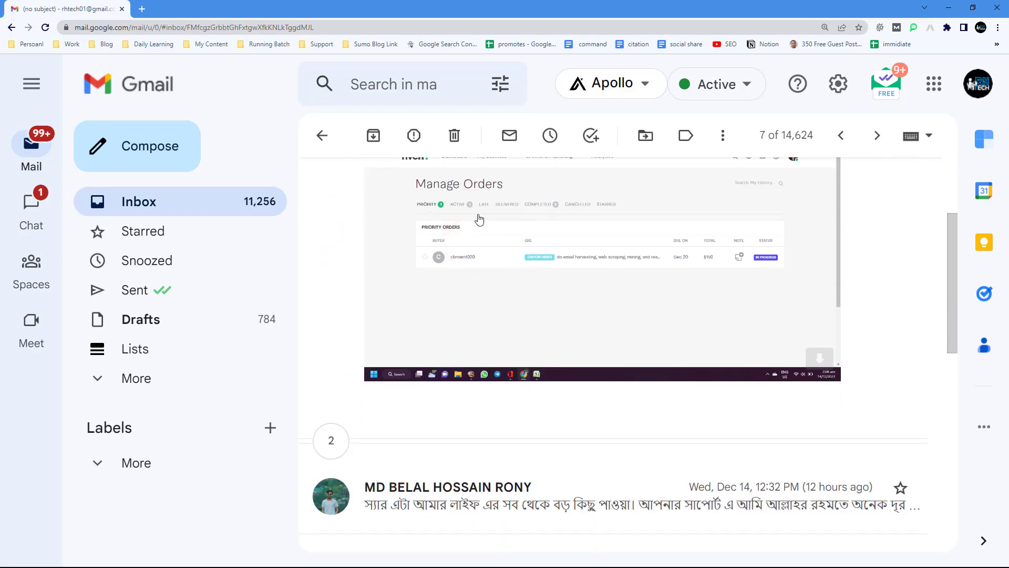
pyautogui.scroll(-2, 541, 353)
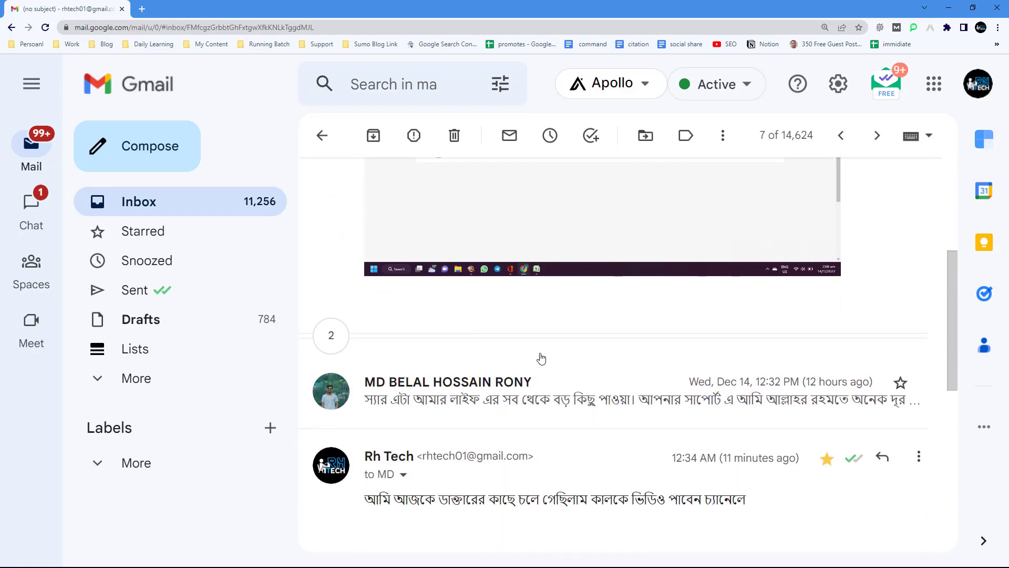
pyautogui.scroll(2, 541, 353)
pyautogui.scroll(2, 525, 307)
pyautogui.scroll(-5, 626, 443)
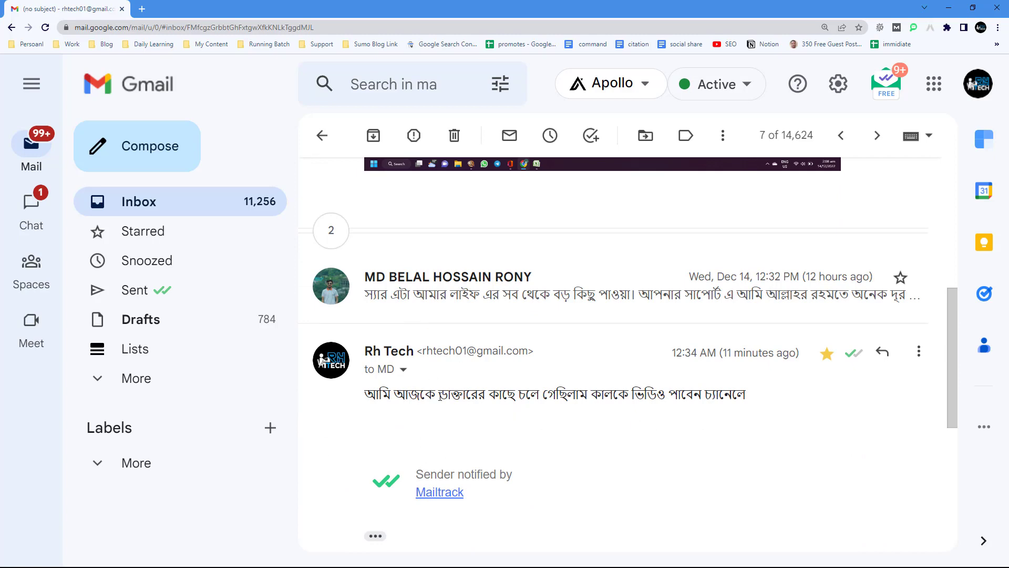
pyautogui.scroll(6, 569, 319)
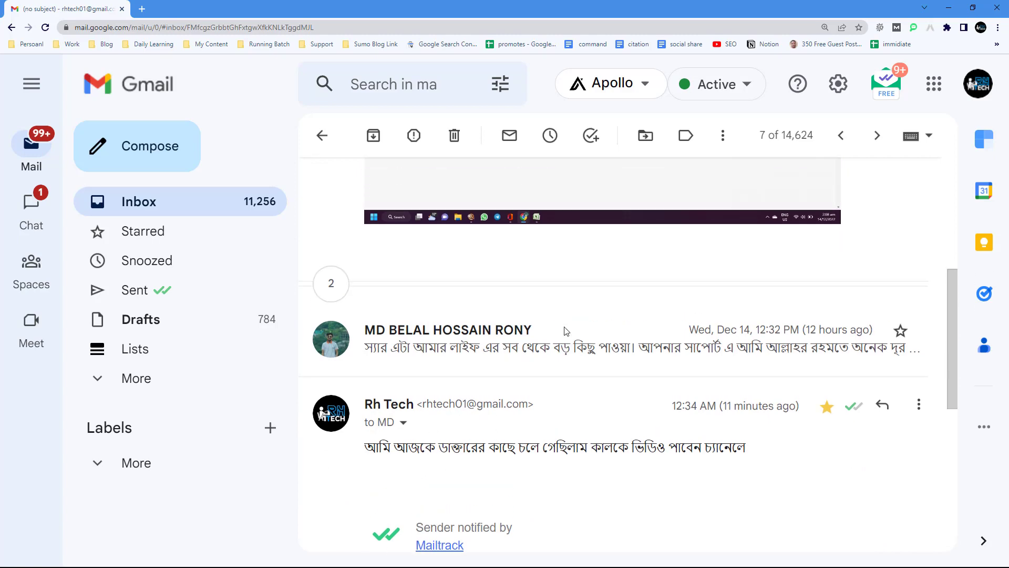
pyautogui.scroll(-4, 546, 380)
# - Expand the collapsed messages and open the Google Sheets link in the 12:25 PM message
pyautogui.click(334, 393)
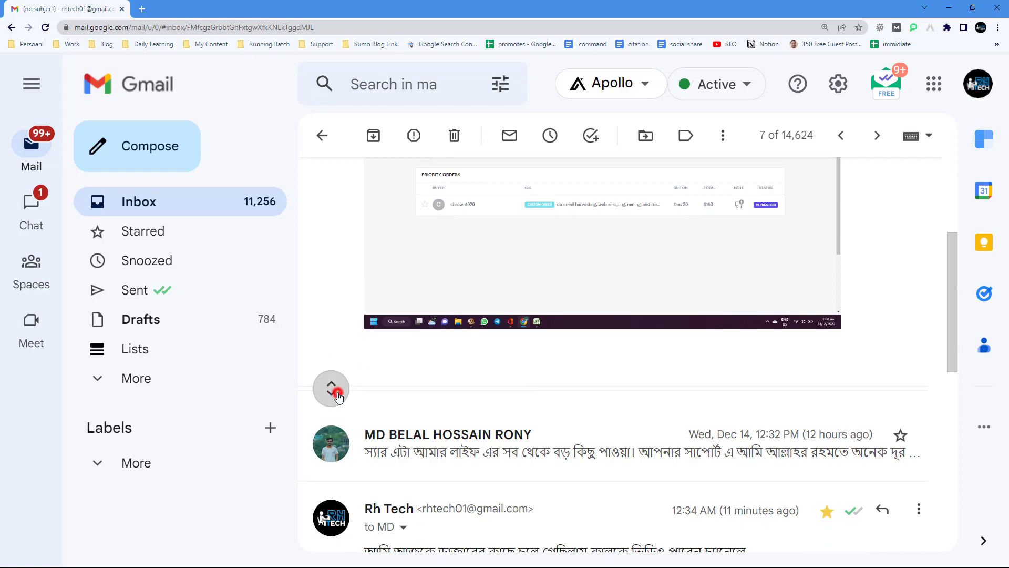
pyautogui.scroll(-3, 428, 272)
pyautogui.click(441, 258)
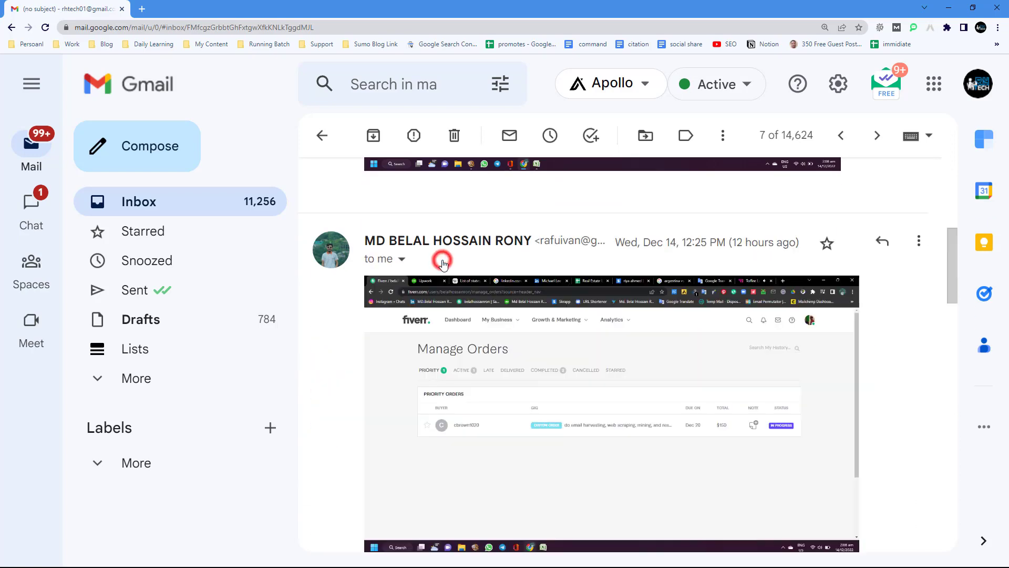
pyautogui.scroll(-5, 534, 391)
pyautogui.scroll(-2, 534, 392)
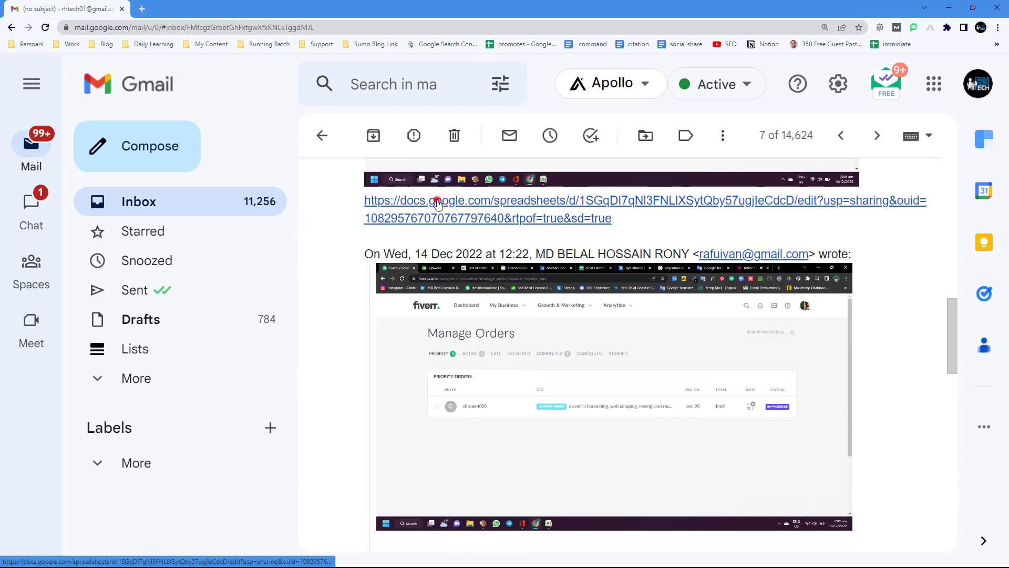
pyautogui.click(440, 198)
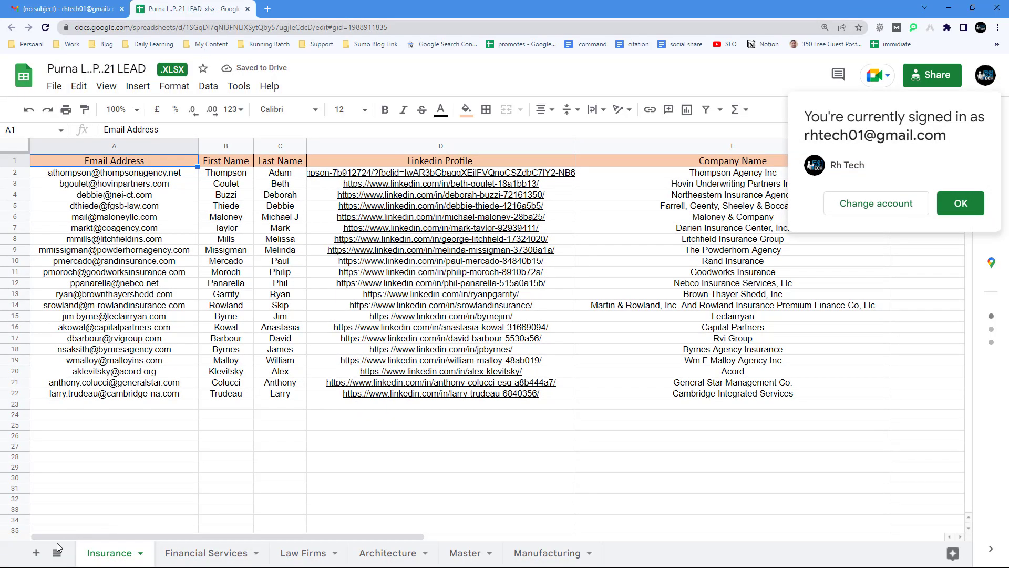
# - Check the workbook's sheet list and compare the Insurance sheet's columns A to D with the Financial Services sheet
pyautogui.click(57, 553)
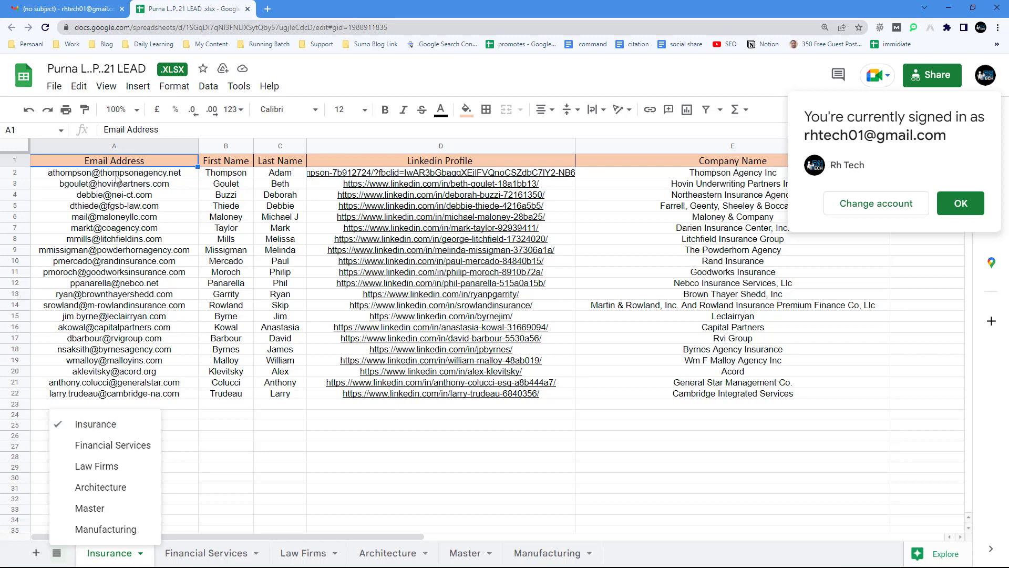
pyautogui.moveTo(108, 149); pyautogui.dragTo(339, 160)
pyautogui.moveTo(417, 161); pyautogui.dragTo(456, 167)
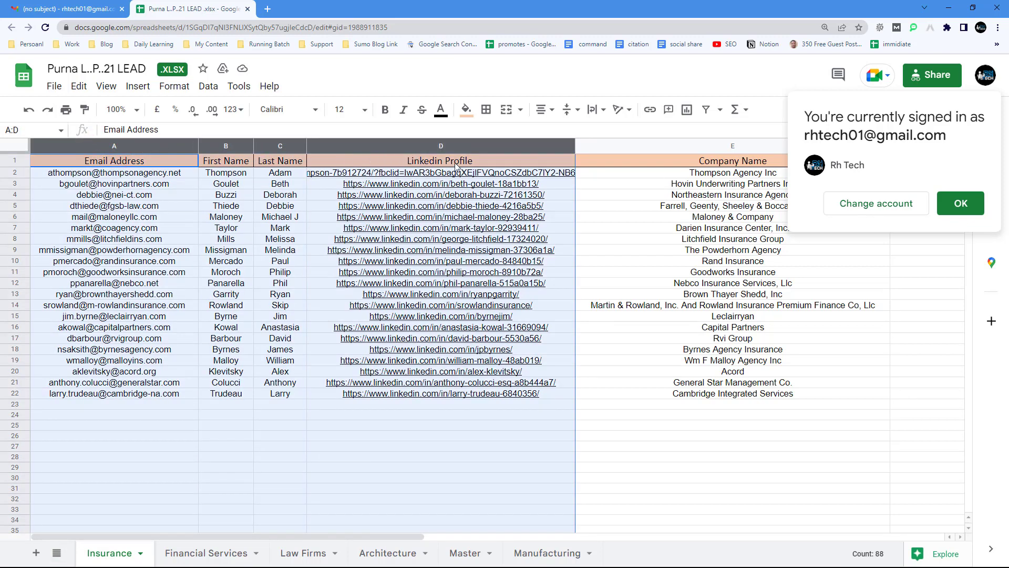
pyautogui.click(203, 553)
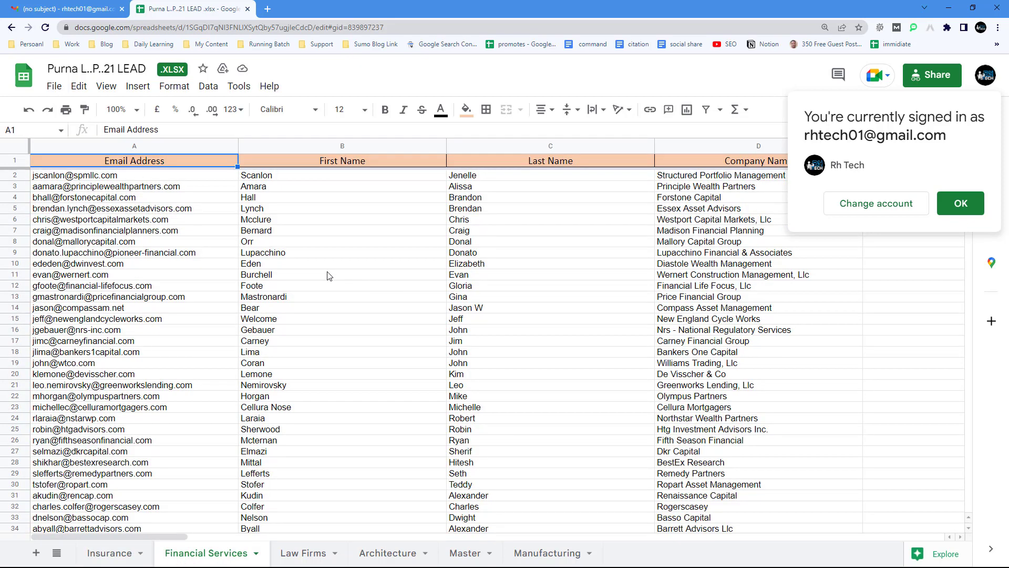
pyautogui.click(110, 552)
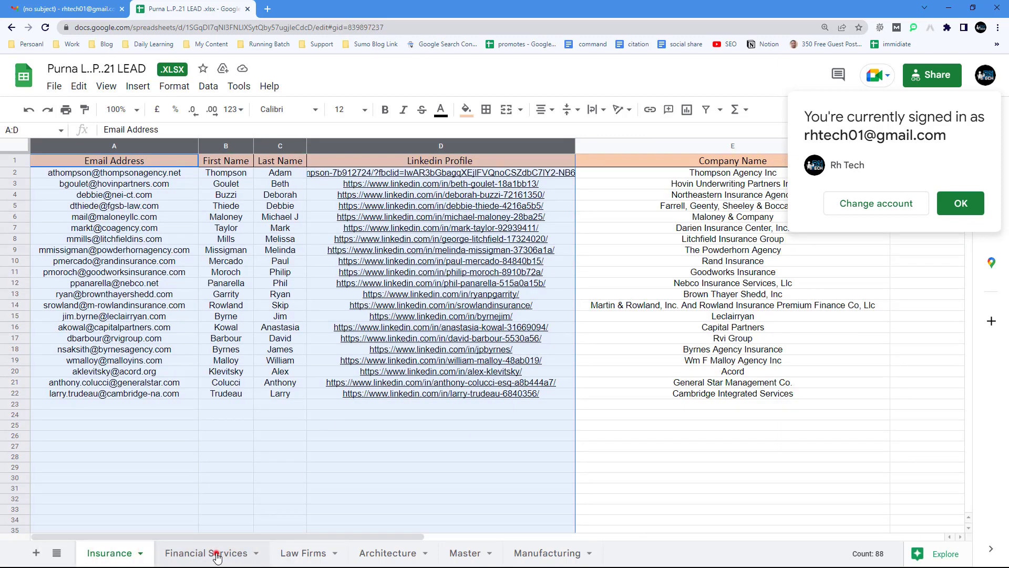
# - Look through the Financial Services, Law Firms, Architecture, Master and Manufacturing sheets in turn
pyautogui.click(214, 552)
pyautogui.scroll(-6, 255, 394)
pyautogui.scroll(-5, 254, 394)
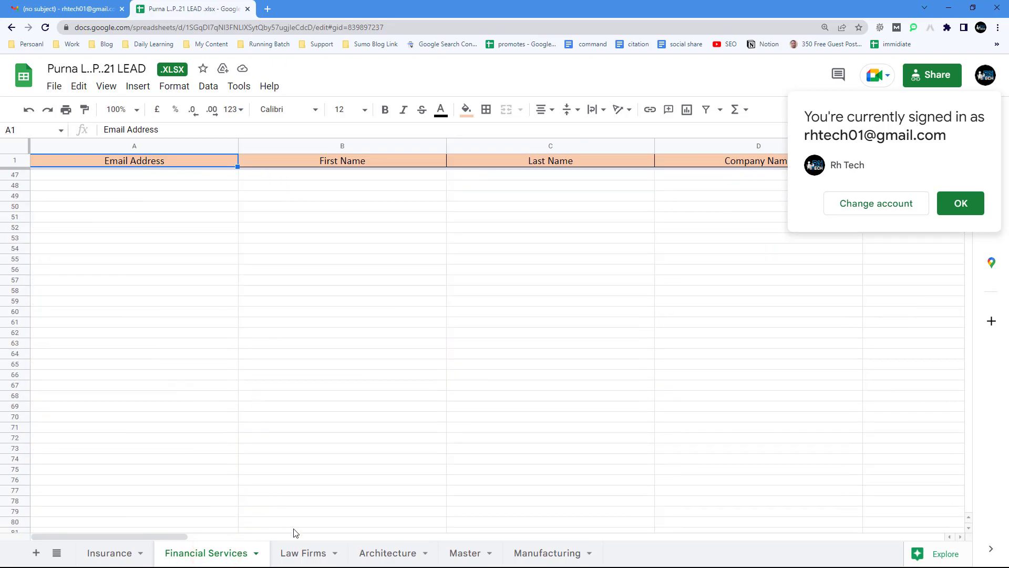
pyautogui.click(294, 552)
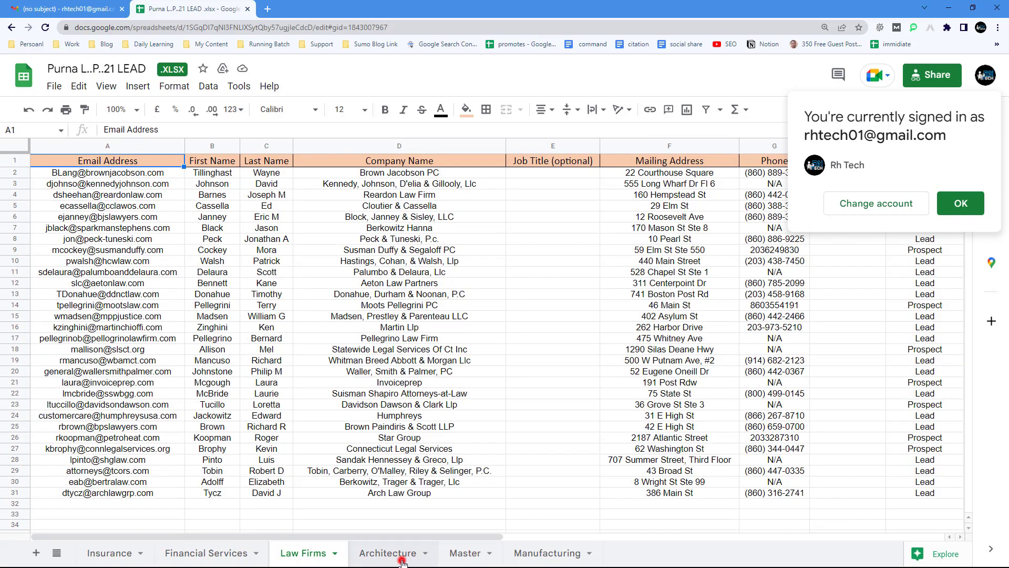
pyautogui.click(400, 553)
pyautogui.click(465, 553)
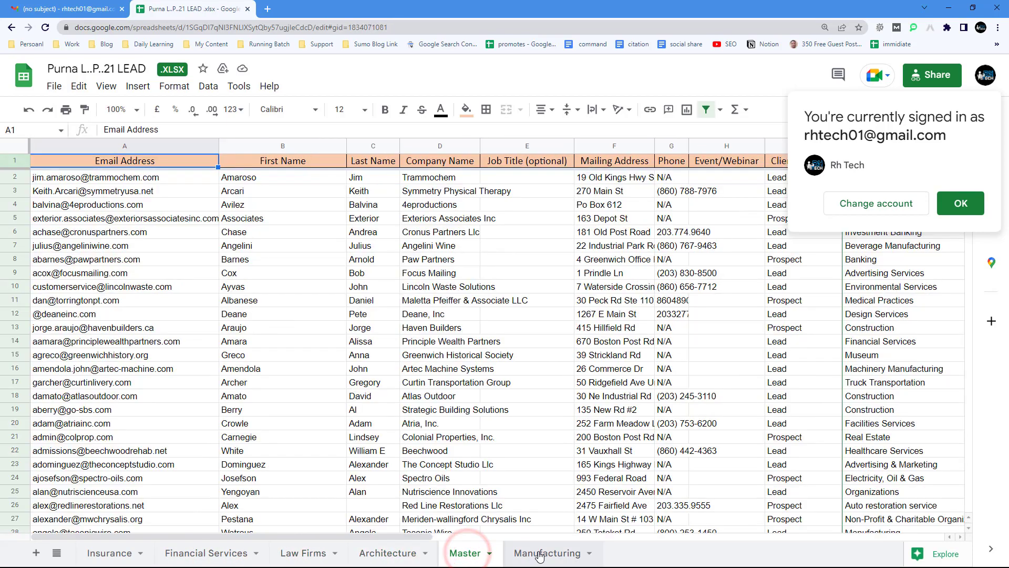
pyautogui.click(522, 553)
pyautogui.scroll(-4, 584, 490)
pyautogui.scroll(4, 585, 491)
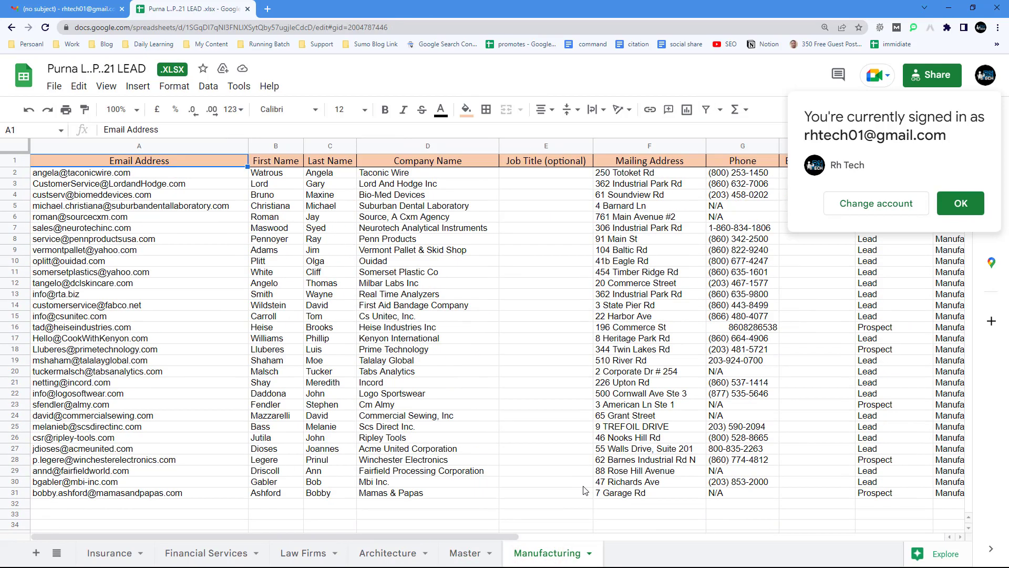
# - Dismiss the signed-in account notice and review the Manufacturing sheet's columns from Email Address to Employee
pyautogui.click(960, 203)
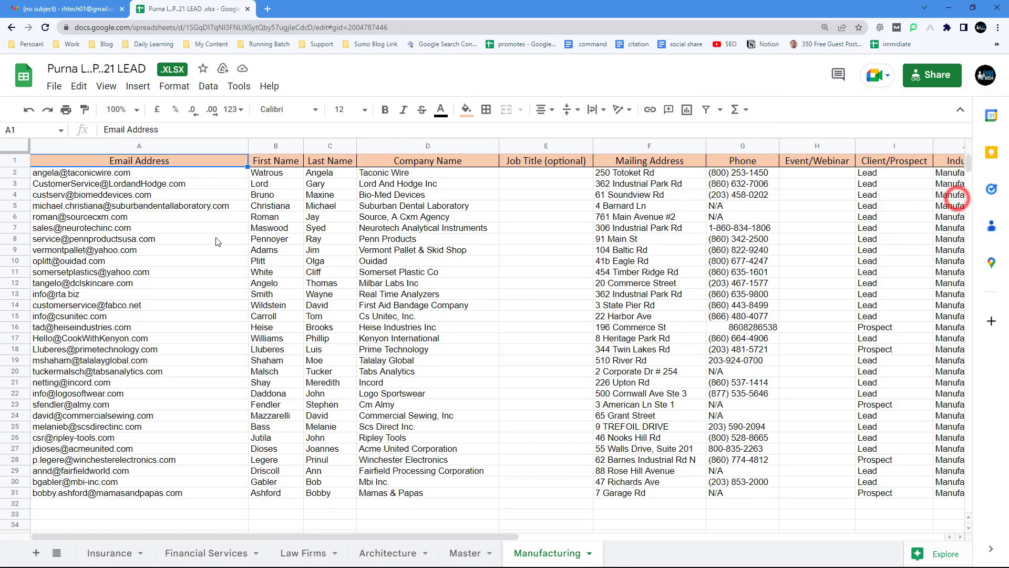
pyautogui.click(75, 142)
pyautogui.moveTo(76, 142); pyautogui.dragTo(577, 173)
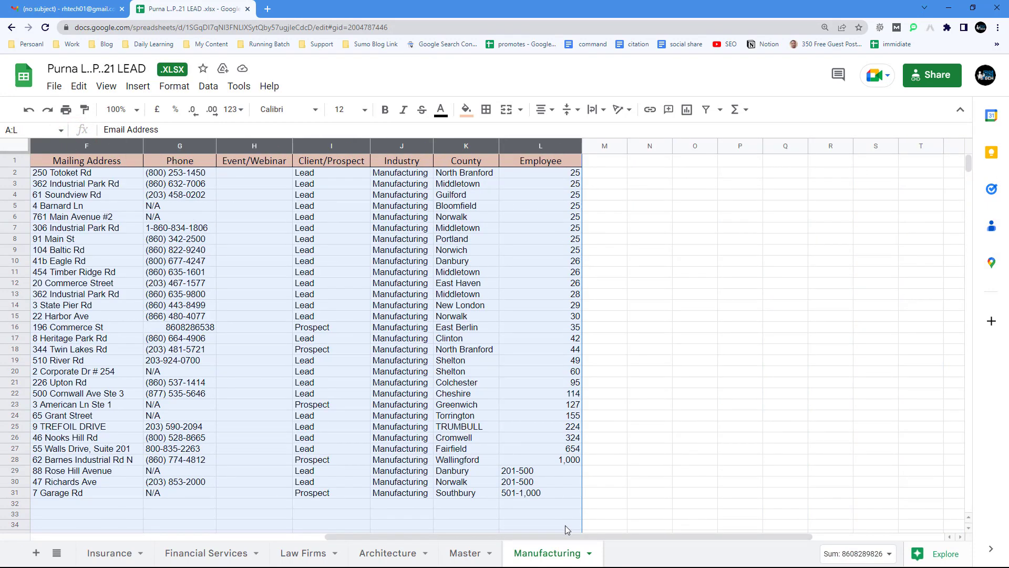
pyautogui.moveTo(580, 537); pyautogui.dragTo(234, 536)
pyautogui.click(202, 217)
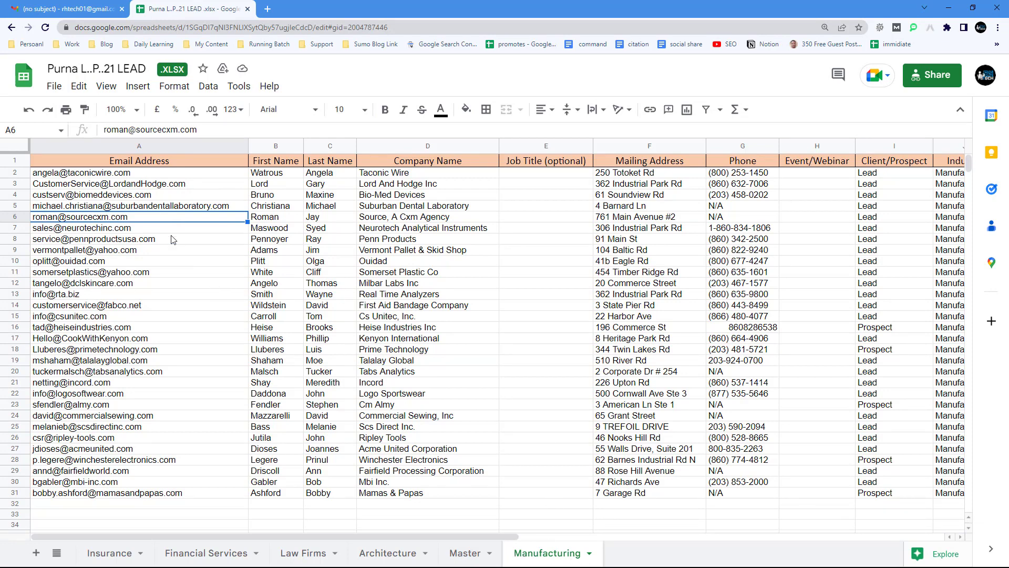
# - Go through the Manufacturing sheet's columns one by one, from Email Address to Employee, and examine the first lead's details in A2:D2
pyautogui.click(141, 151)
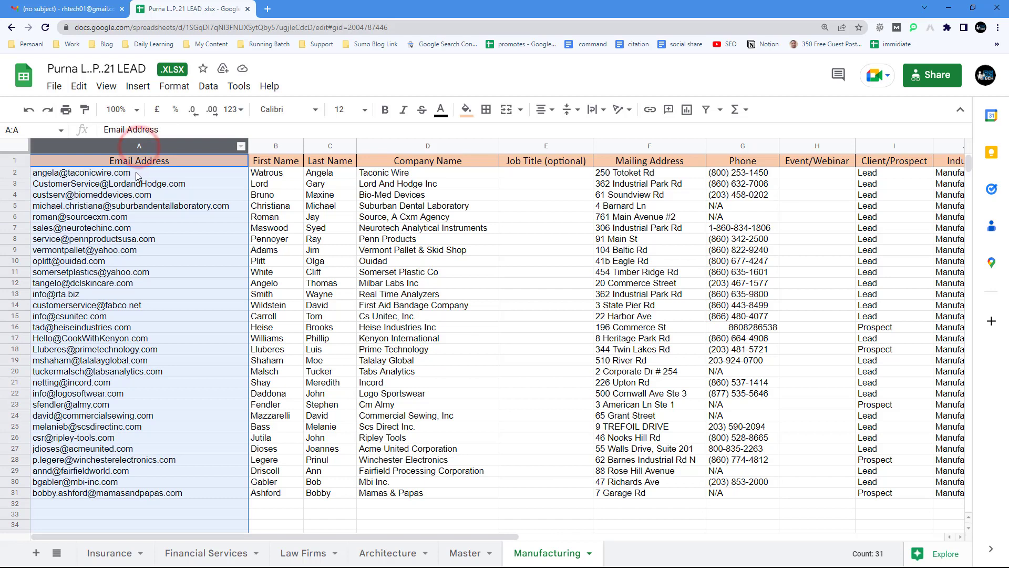
pyautogui.moveTo(139, 173); pyautogui.dragTo(277, 181)
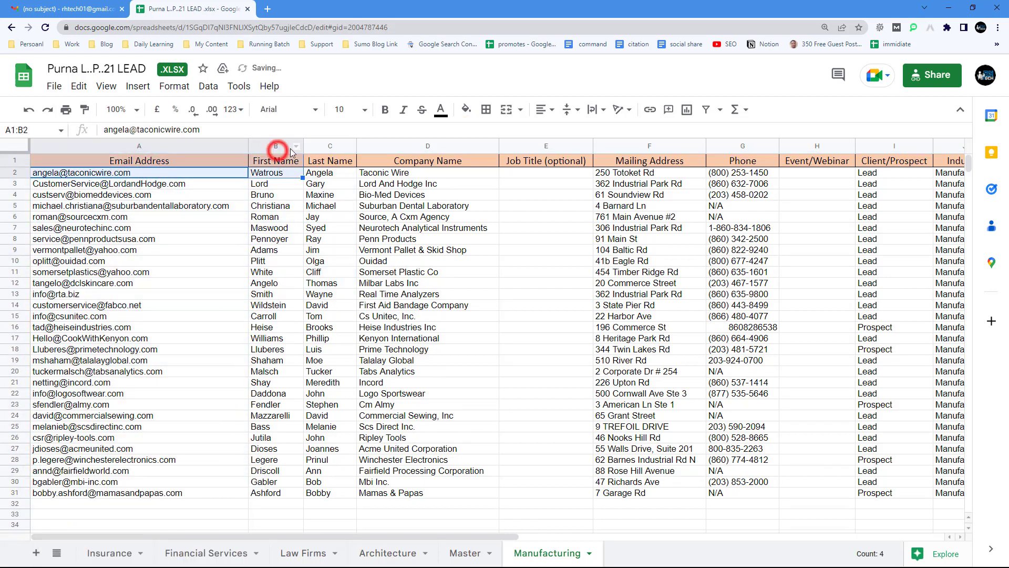
pyautogui.click(327, 143)
pyautogui.click(444, 145)
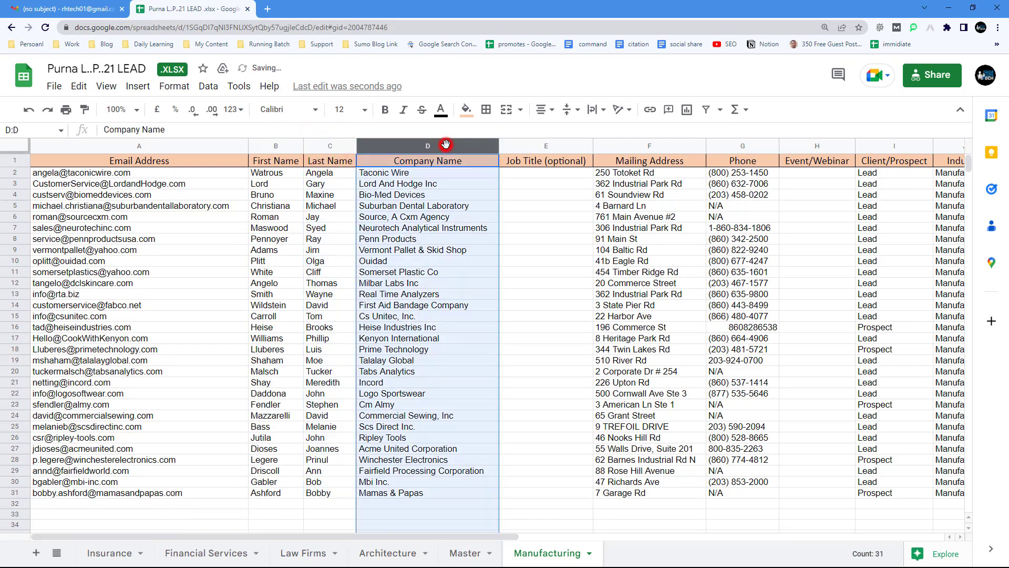
pyautogui.click(525, 145)
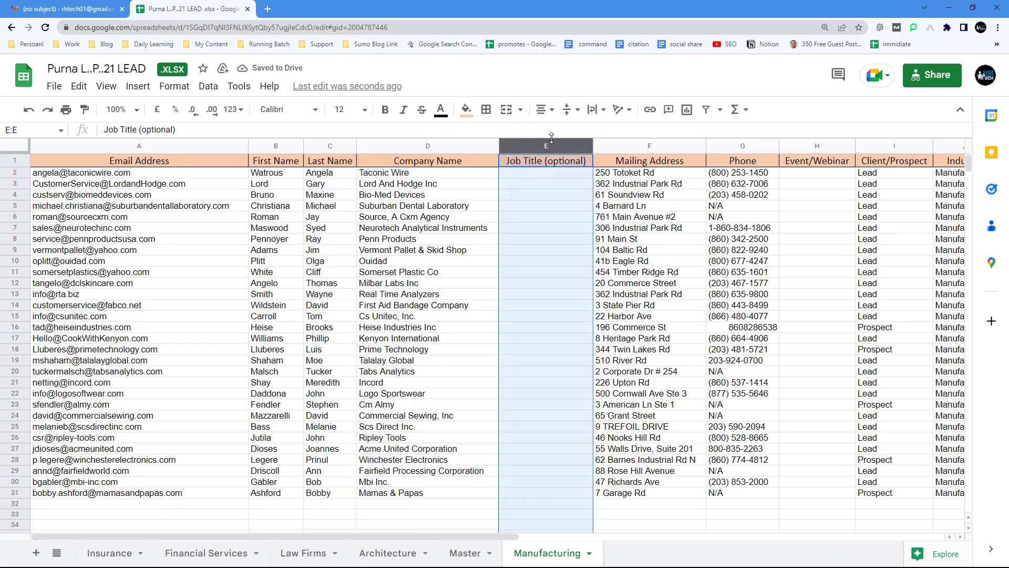
pyautogui.click(558, 164)
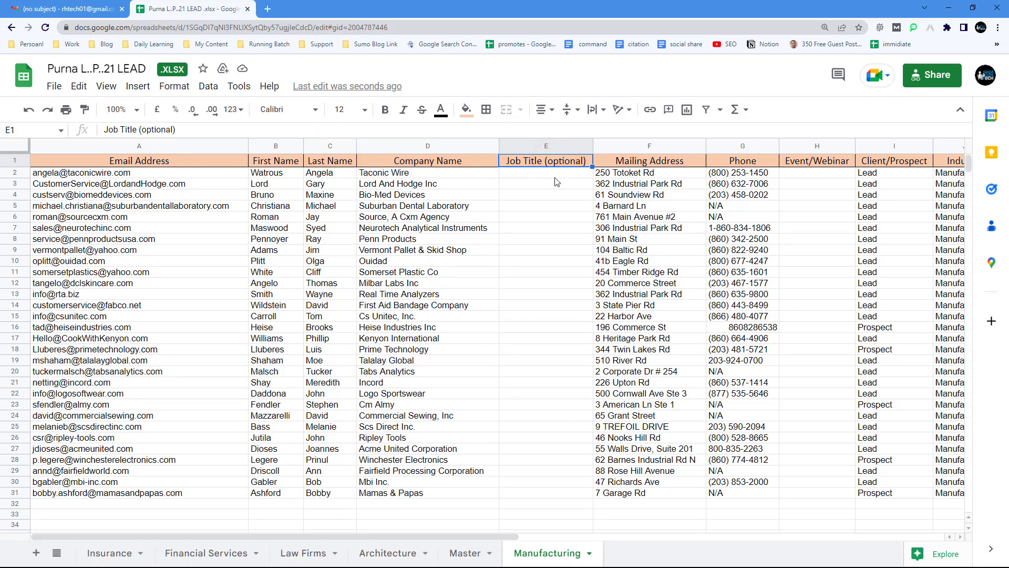
pyautogui.click(657, 163)
pyautogui.click(652, 146)
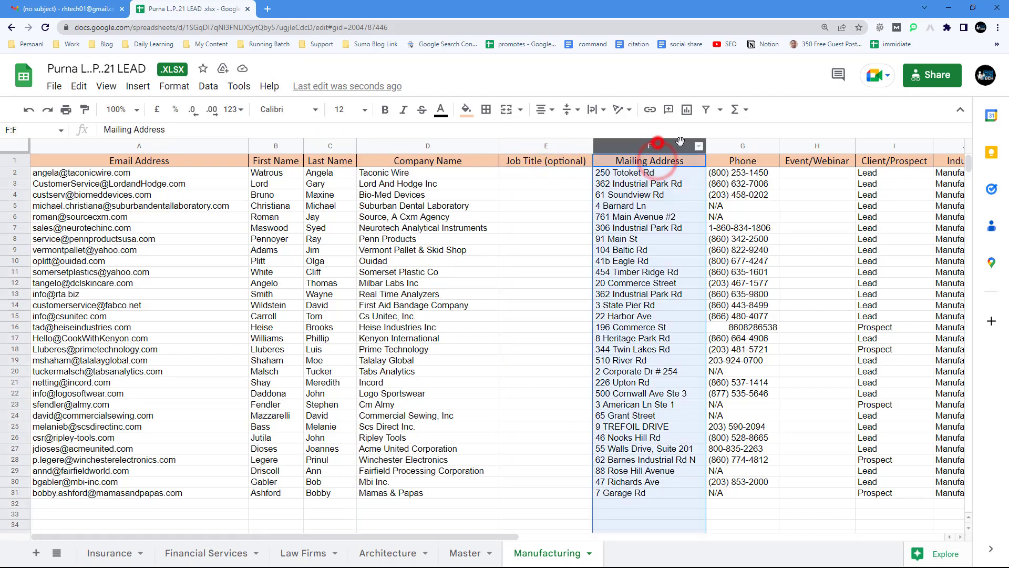
pyautogui.click(743, 145)
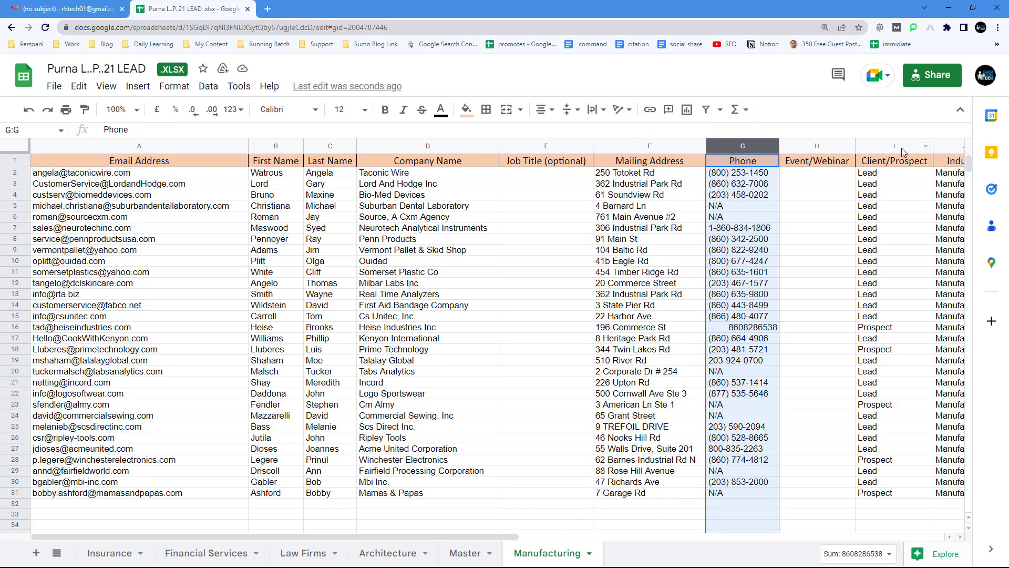
pyautogui.click(901, 146)
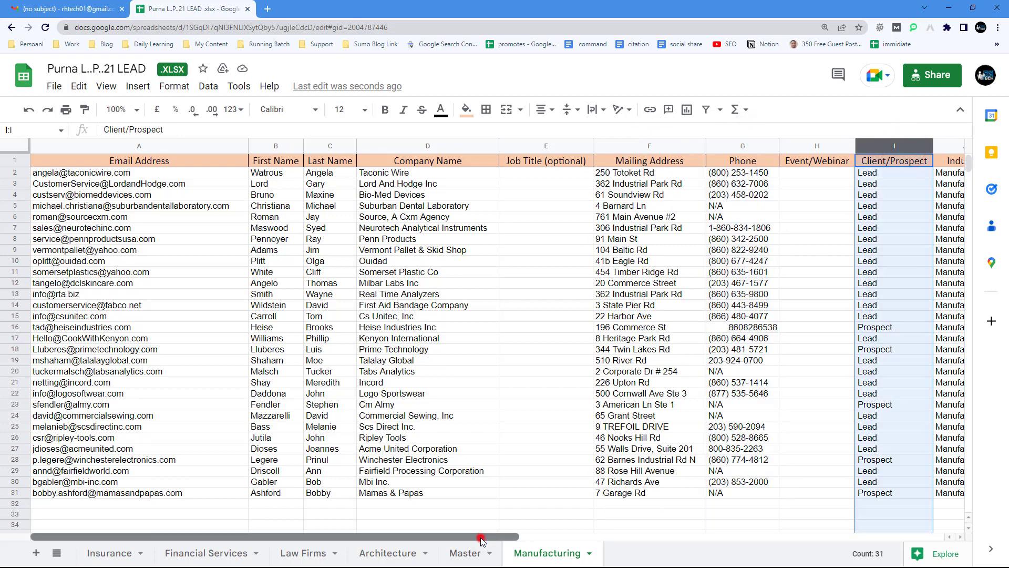
pyautogui.moveTo(481, 536); pyautogui.dragTo(686, 536)
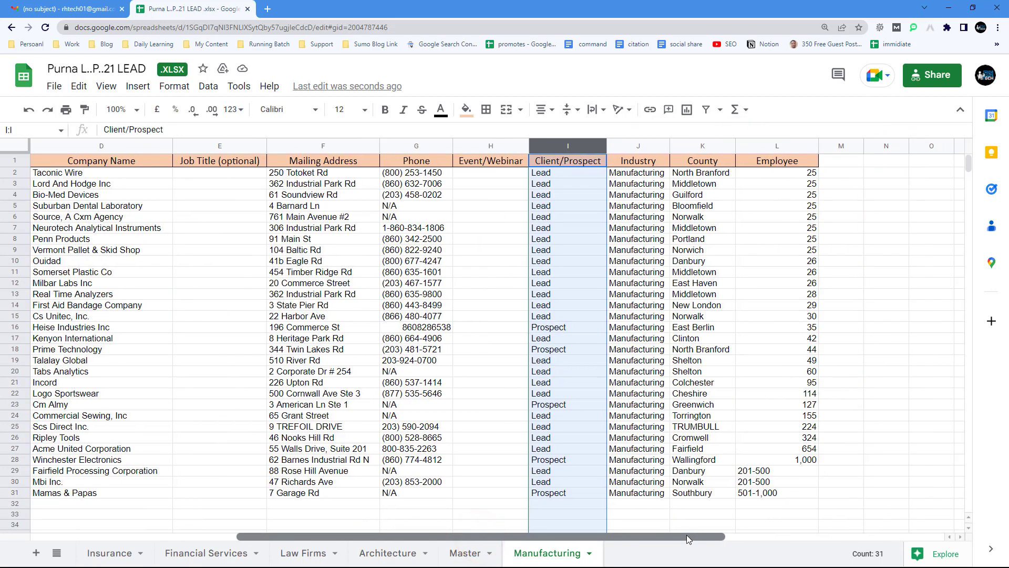
pyautogui.moveTo(687, 534); pyautogui.dragTo(408, 528)
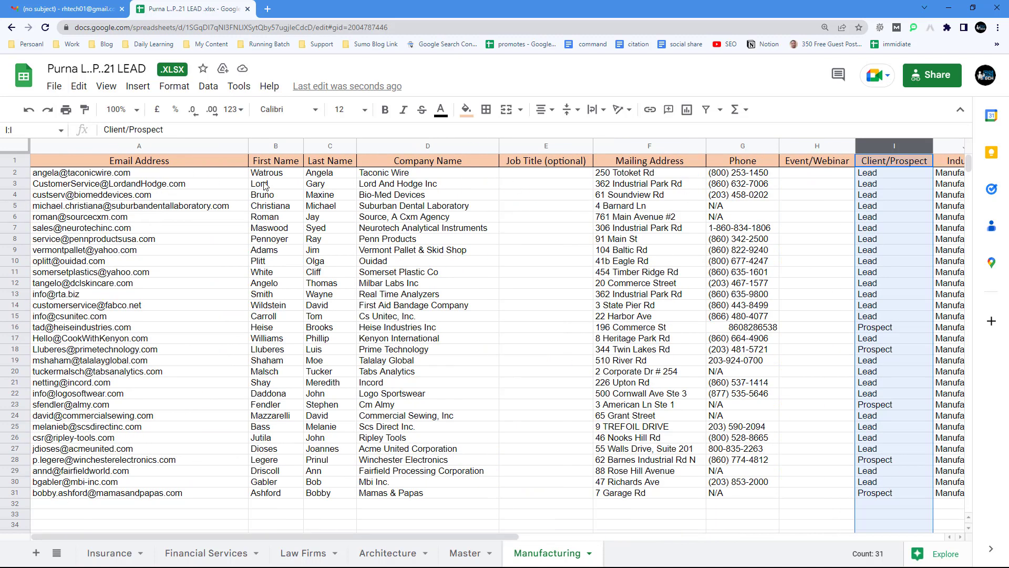
pyautogui.moveTo(227, 172); pyautogui.dragTo(415, 175)
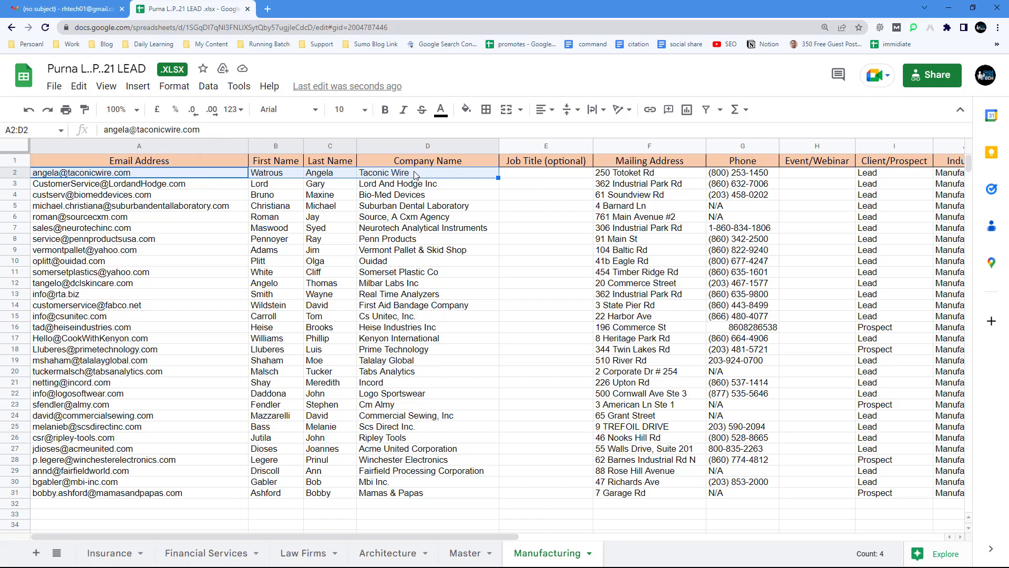
# - Search Google for "linkedin xray", open Recruitment Geek's free LinkedIn Xray Search Tool separately, and close the search results page
pyautogui.click(268, 9)
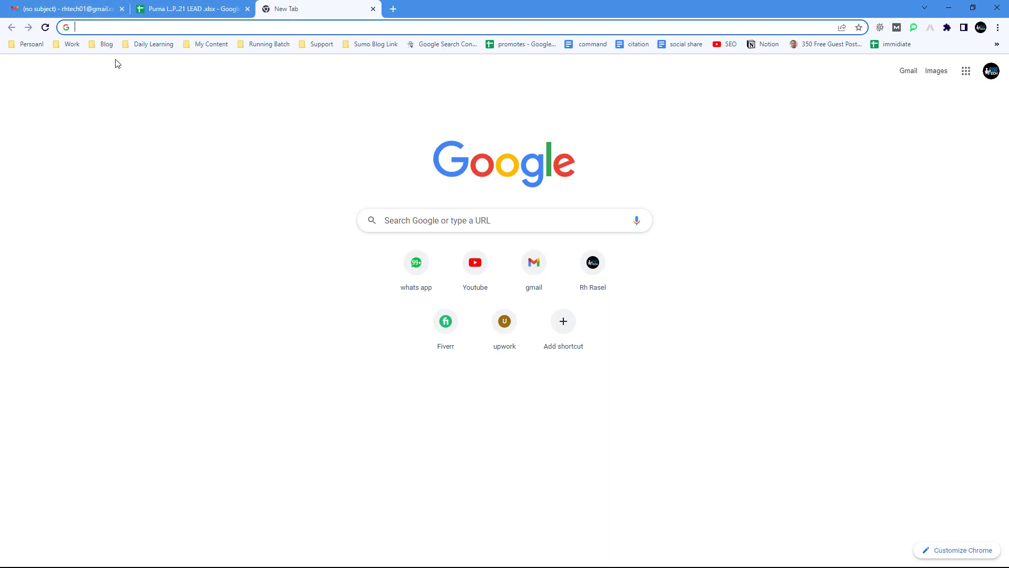
pyautogui.write('li')
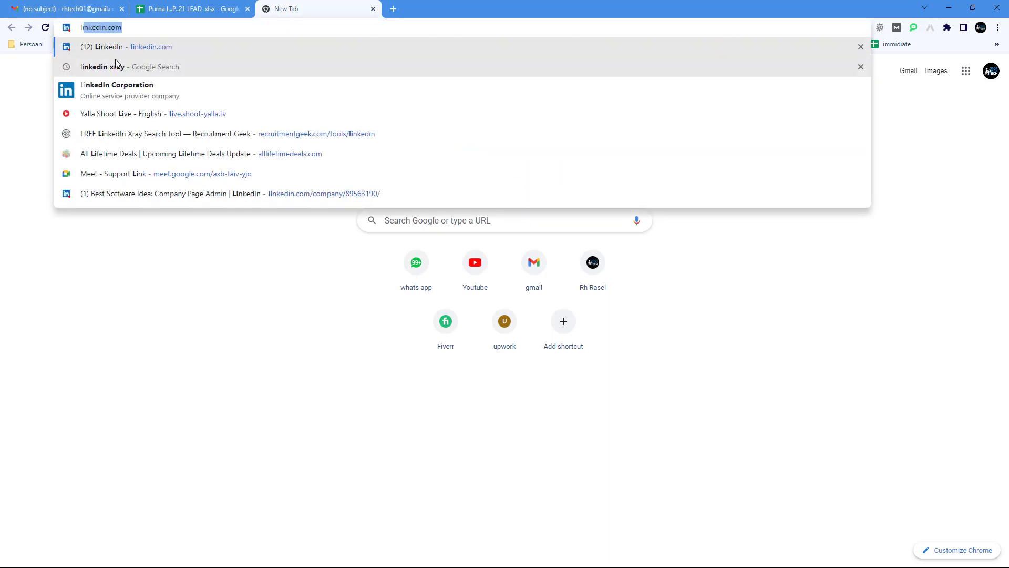
pyautogui.write('nke')
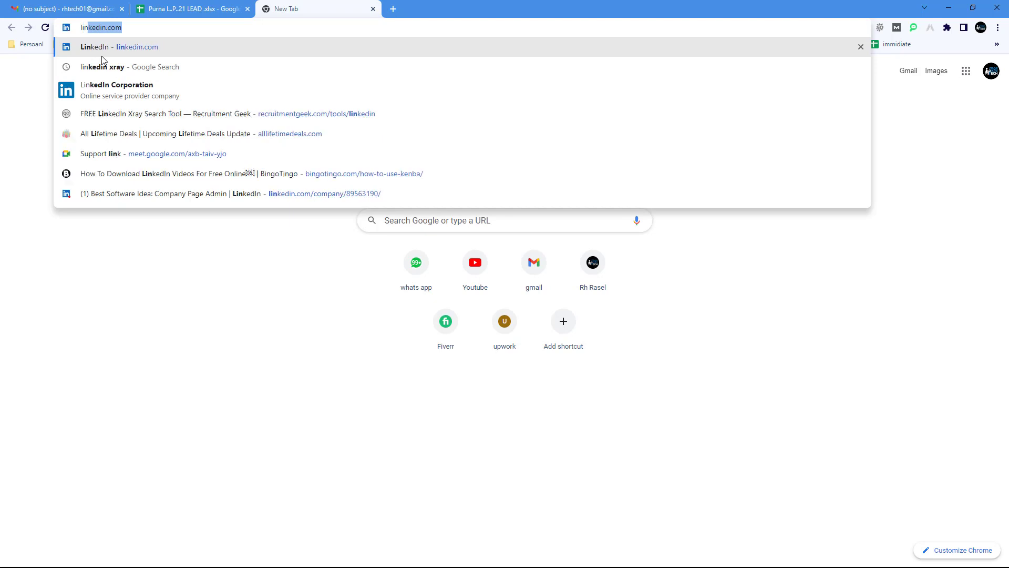
pyautogui.click(118, 68)
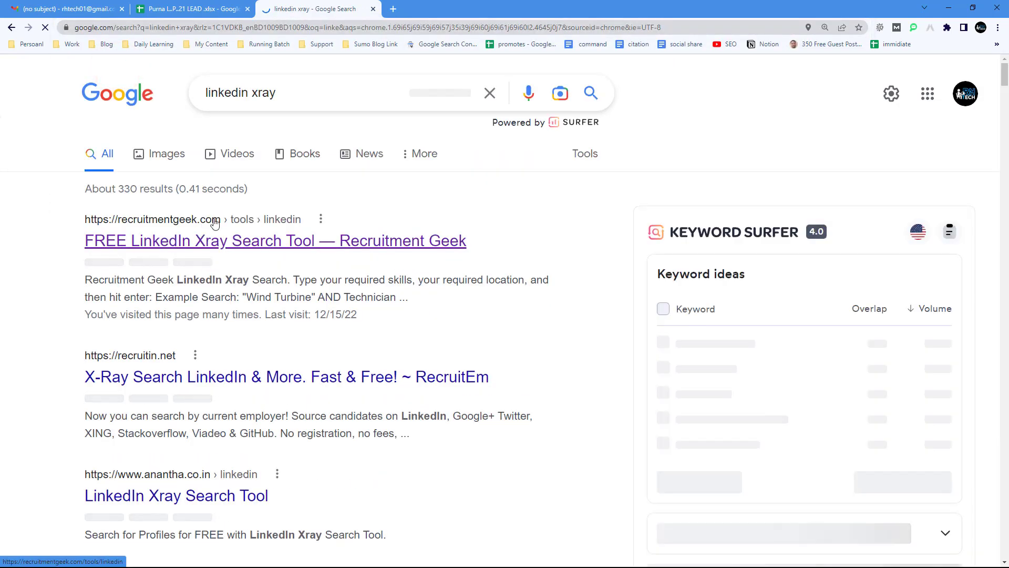
pyautogui.click(242, 237)
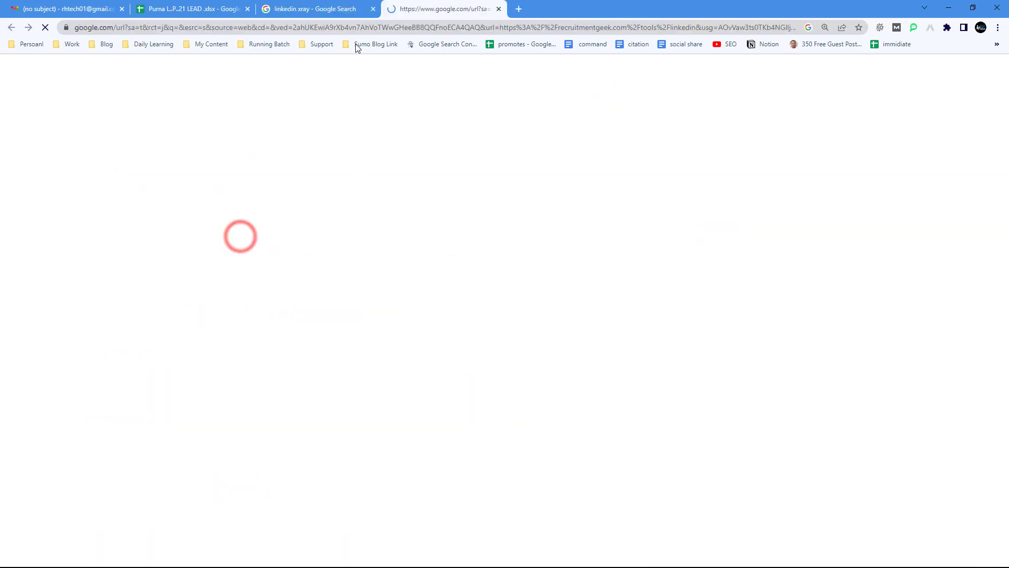
pyautogui.click(370, 8)
# - Copy the first lead's first name, last name and company from B2:D2 of the Manufacturing sheet
pyautogui.click(196, 8)
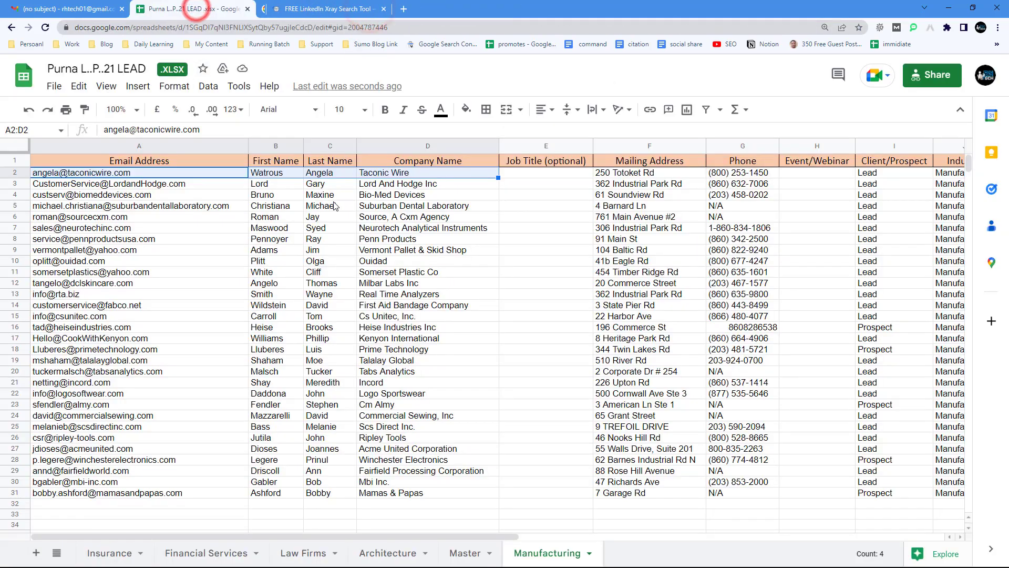
pyautogui.click(269, 175)
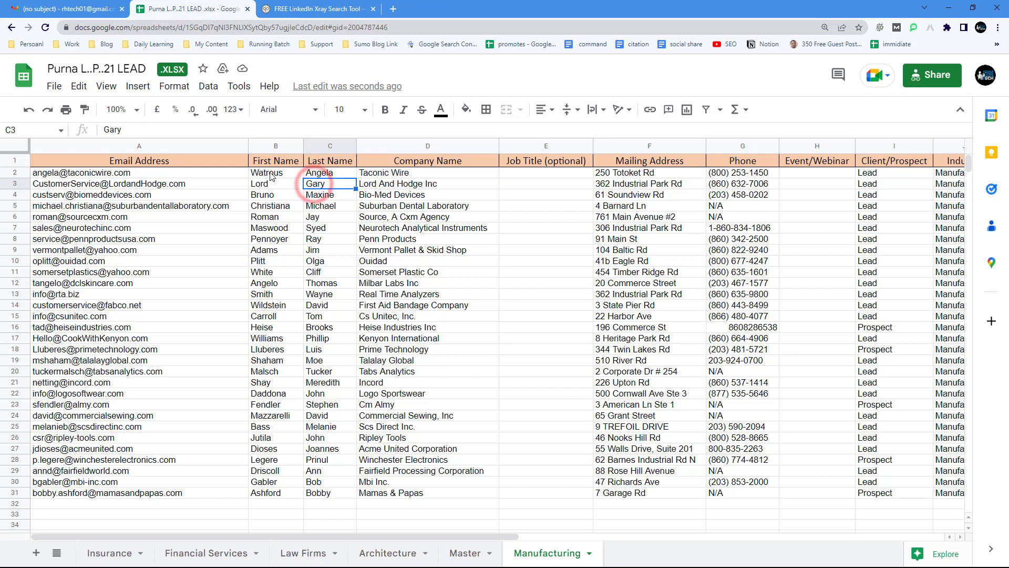
pyautogui.moveTo(315, 178); pyautogui.dragTo(380, 178)
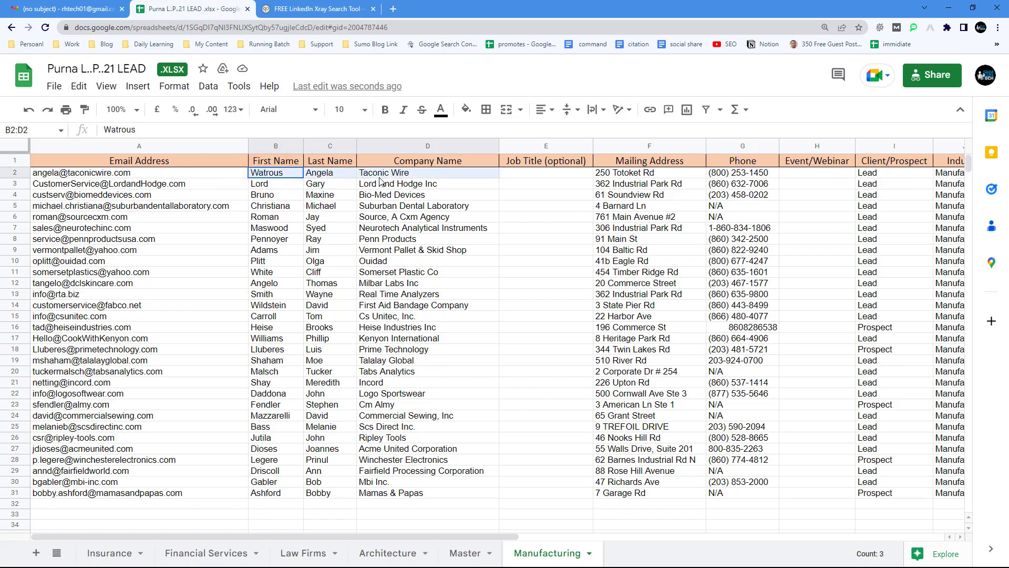
pyautogui.rightClick(405, 179)
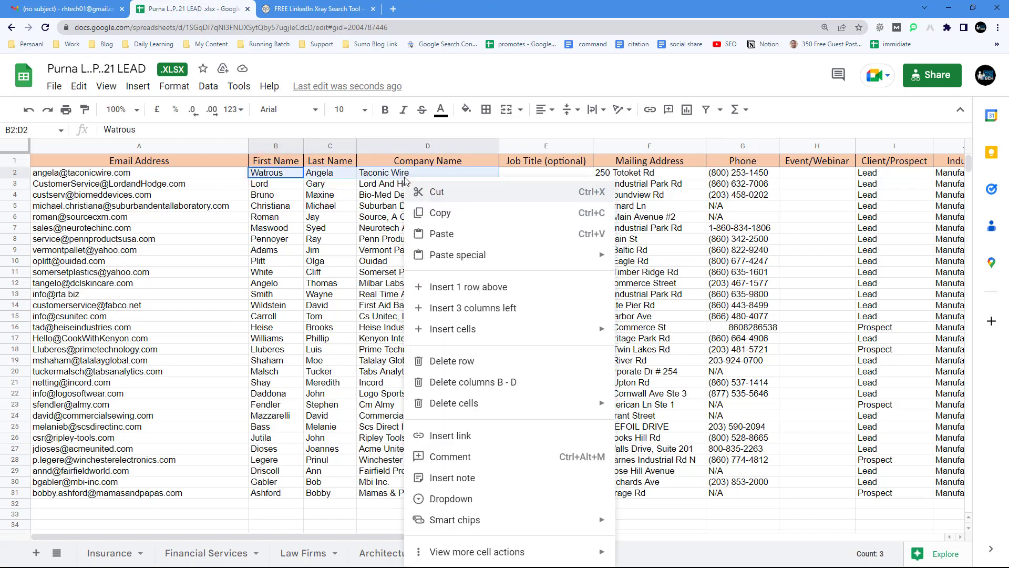
pyautogui.click(439, 214)
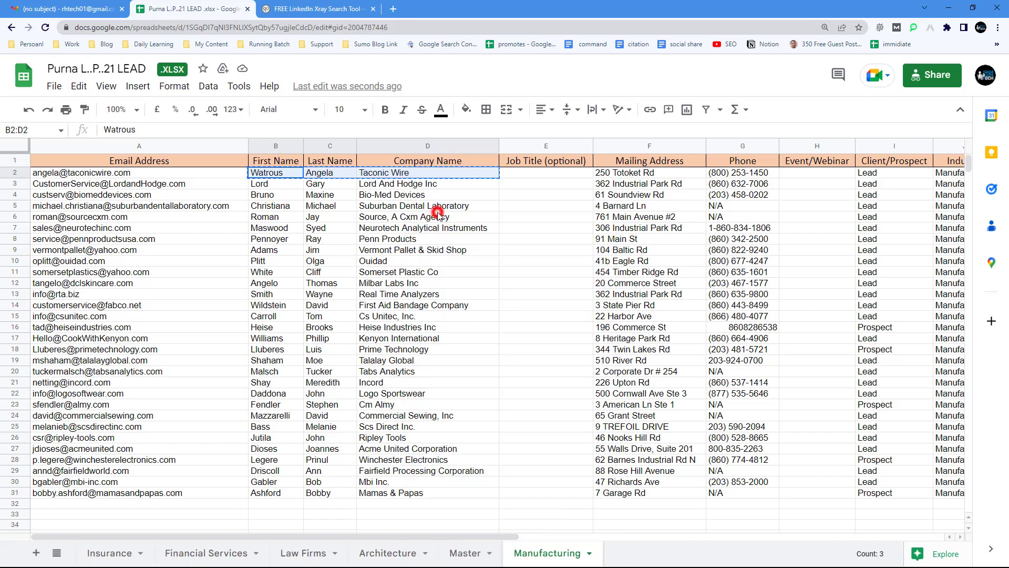
# - Run a Recruitment Geek LinkedIn Xray search with the copied lead name and company
pyautogui.click(297, 9)
pyautogui.scroll(-3, 484, 283)
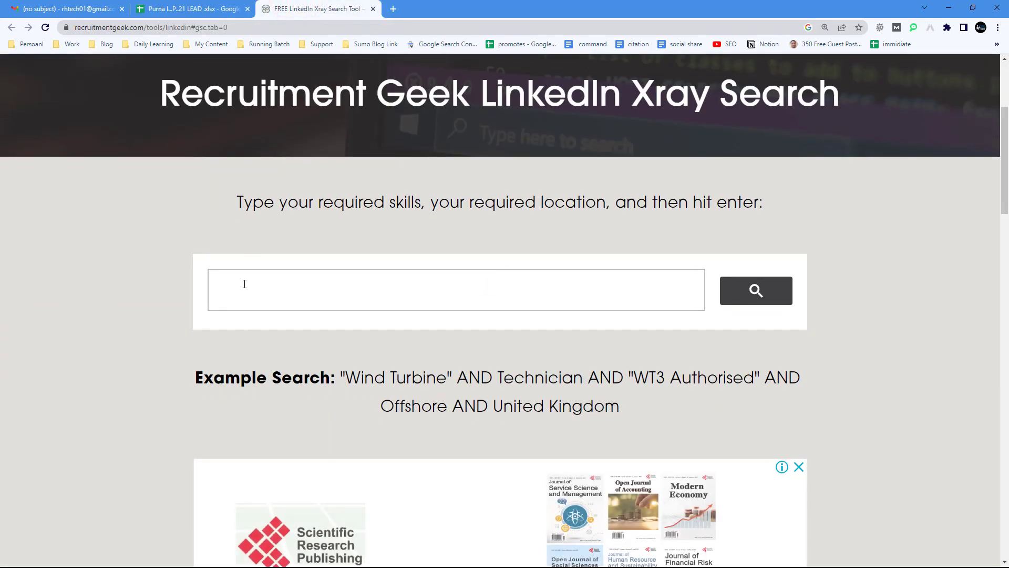
pyautogui.rightClick(249, 284)
pyautogui.click(291, 364)
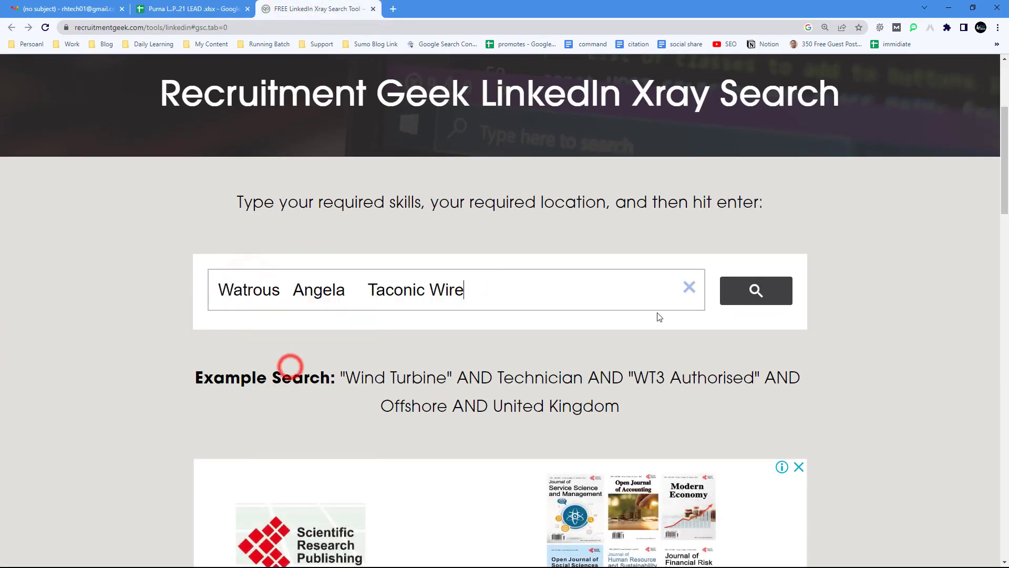
pyautogui.click(763, 295)
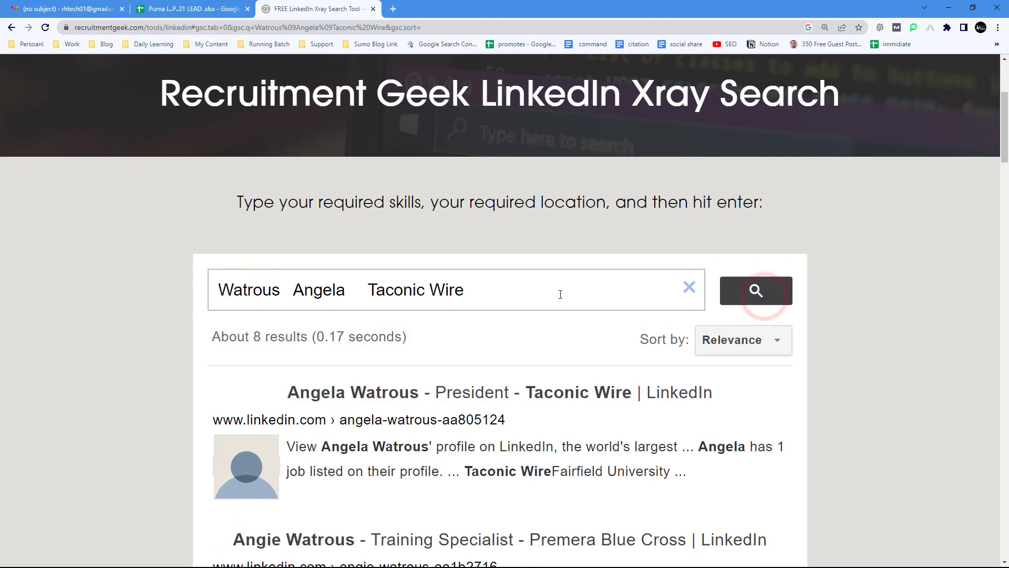
# - Compare the results with the search terms and open the matching Taconic Wire president's LinkedIn profile in a new browser tab
pyautogui.scroll(-3, 292, 265)
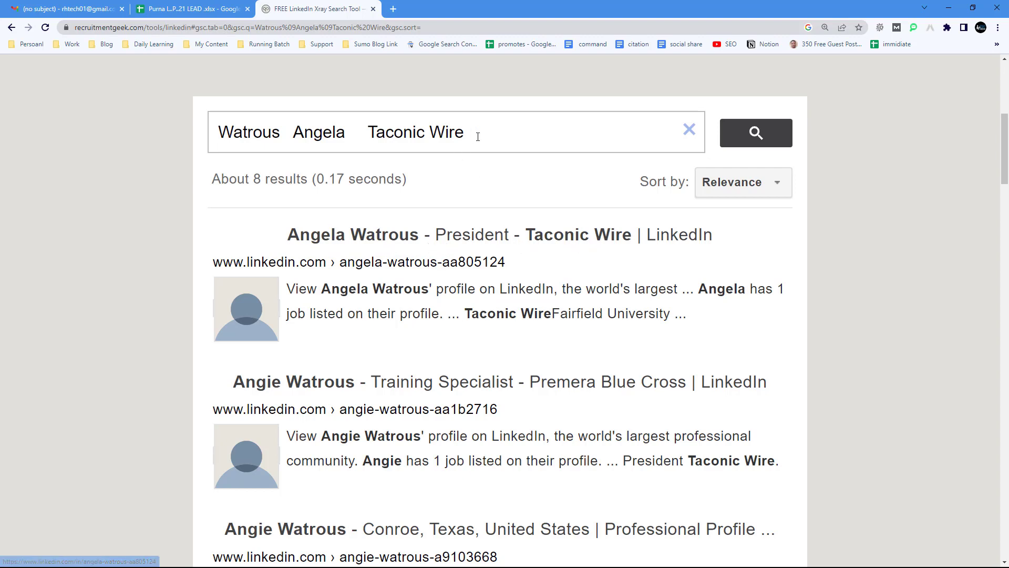
pyautogui.moveTo(476, 132); pyautogui.dragTo(367, 132)
pyautogui.rightClick(399, 237)
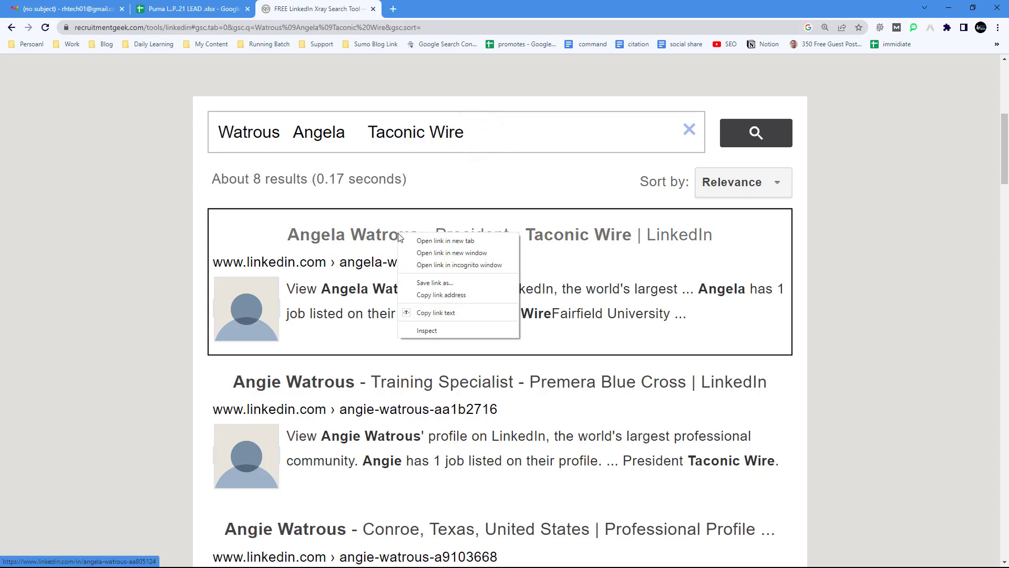
pyautogui.click(423, 240)
pyautogui.click(419, 9)
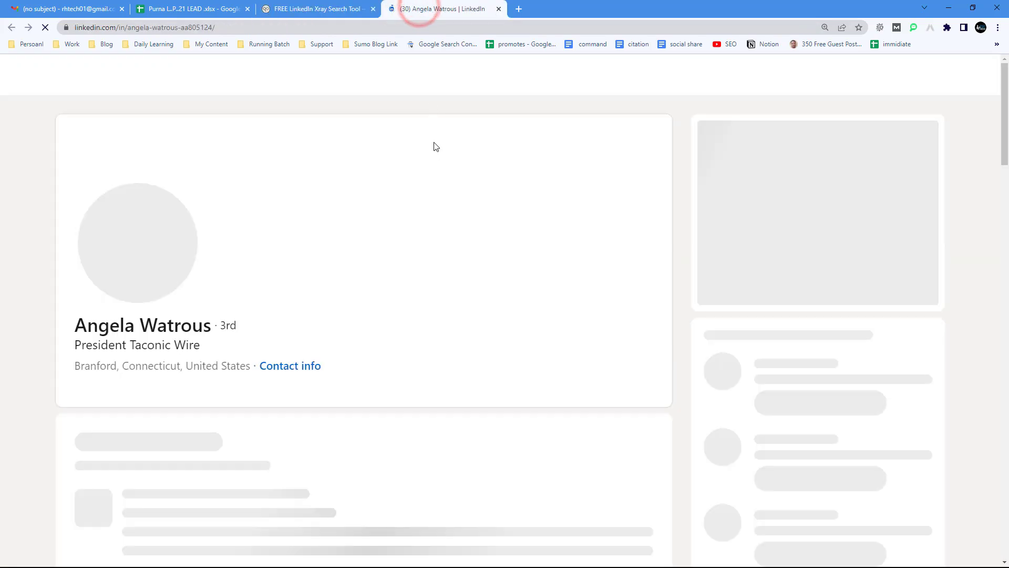
# - Check the profile's headline and experience against the lead's company, and copy the profile's web address
pyautogui.scroll(-3, 350, 285)
pyautogui.scroll(3, 248, 239)
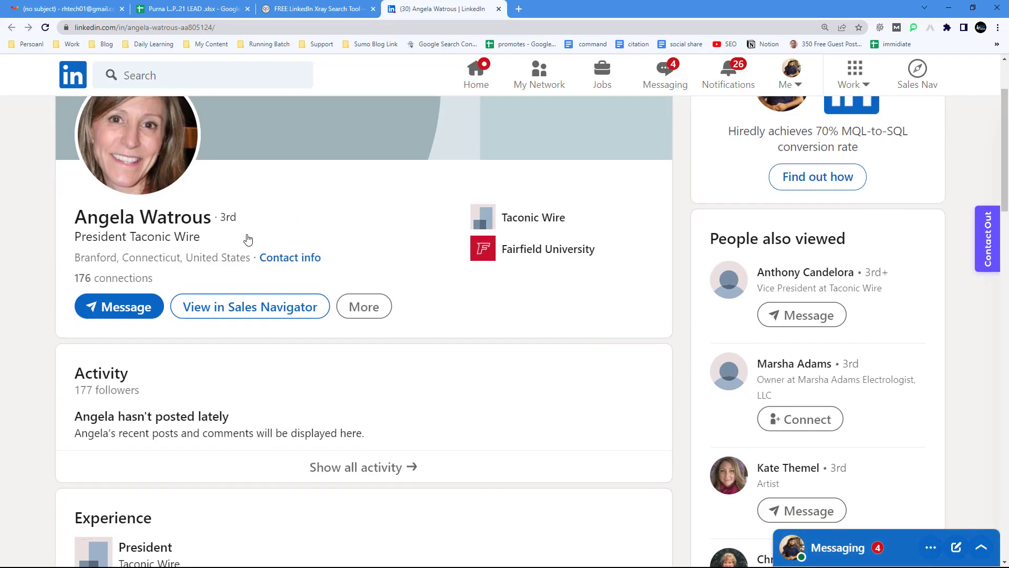
pyautogui.scroll(-4, 248, 240)
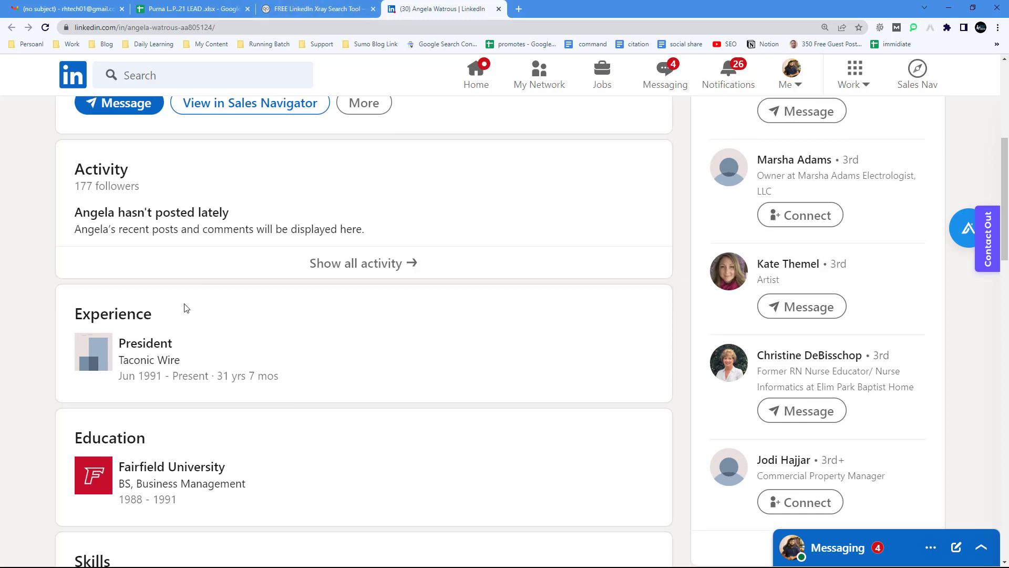
pyautogui.scroll(6, 190, 308)
pyautogui.click(145, 27)
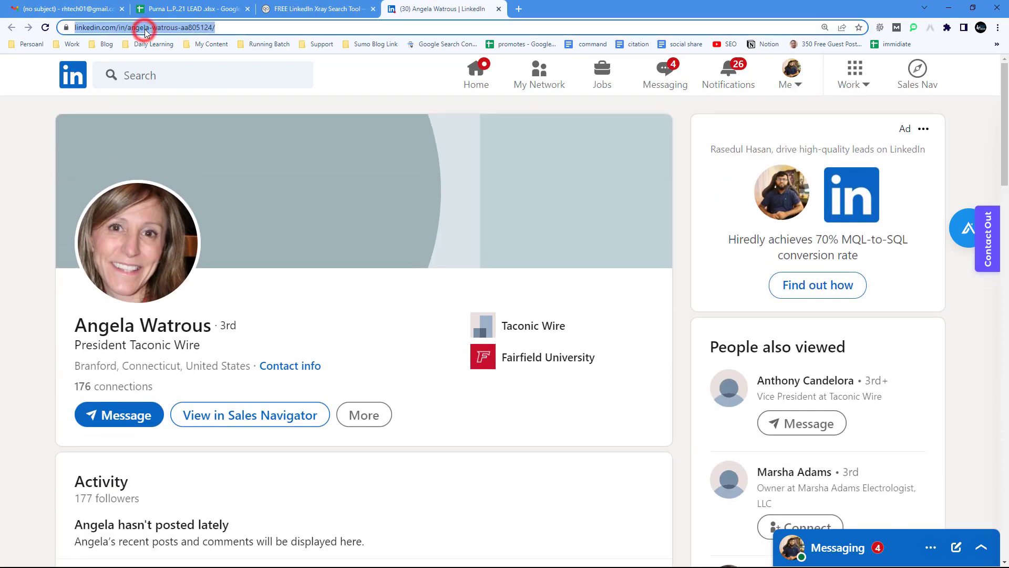
pyautogui.rightClick(145, 27)
pyautogui.click(184, 104)
# - Return to the lead spreadsheet and insert one column before Job Title (optional) in the Manufacturing sheet
pyautogui.click(180, 6)
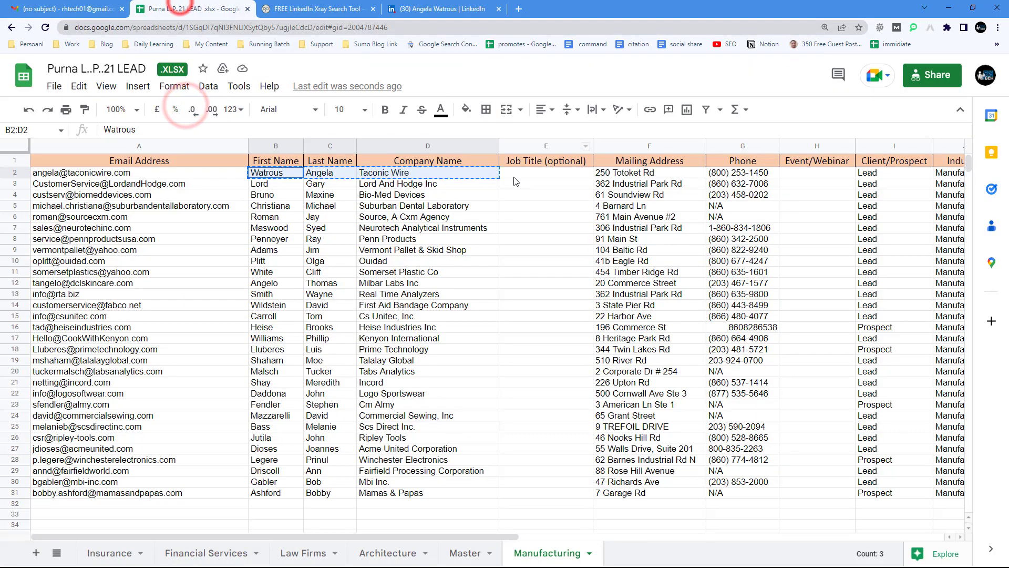
pyautogui.click(534, 146)
pyautogui.rightClick(534, 147)
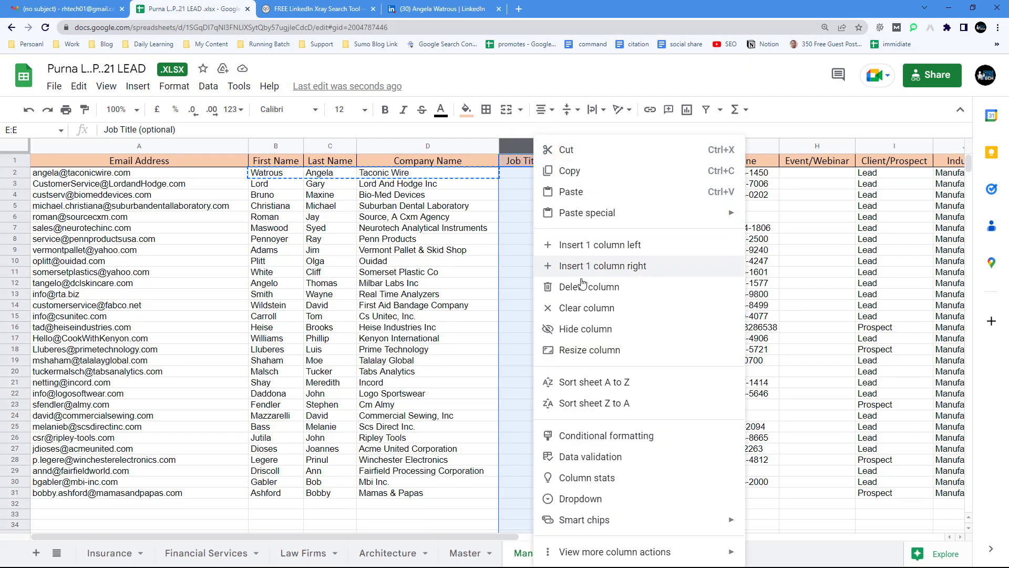
pyautogui.click(596, 253)
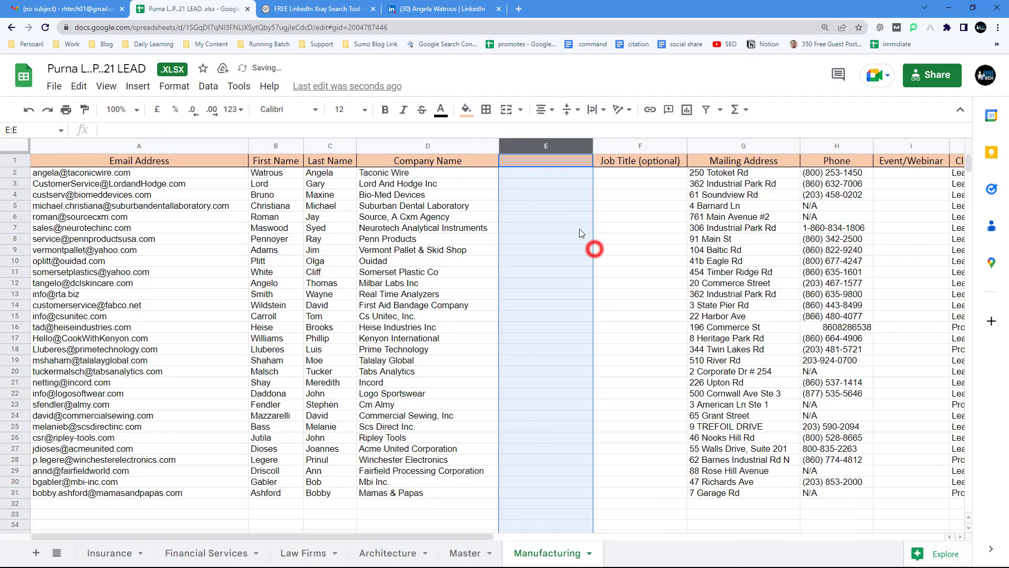
# - Paste the copied LinkedIn profile link into the blank cell beside Taconic Wire, and clear that cell again
pyautogui.click(532, 161)
pyautogui.doubleClick(524, 172)
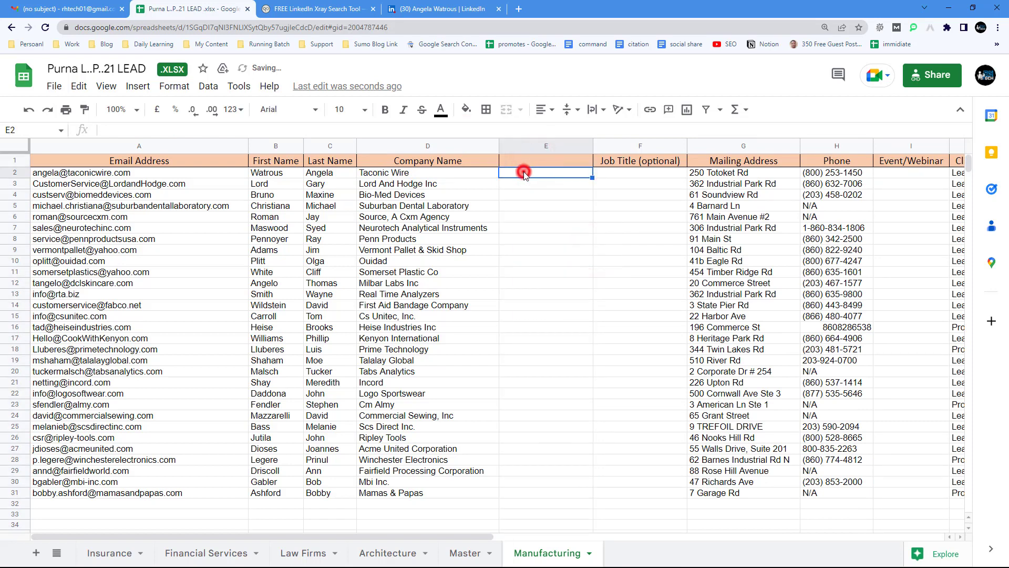
pyautogui.rightClick(524, 173)
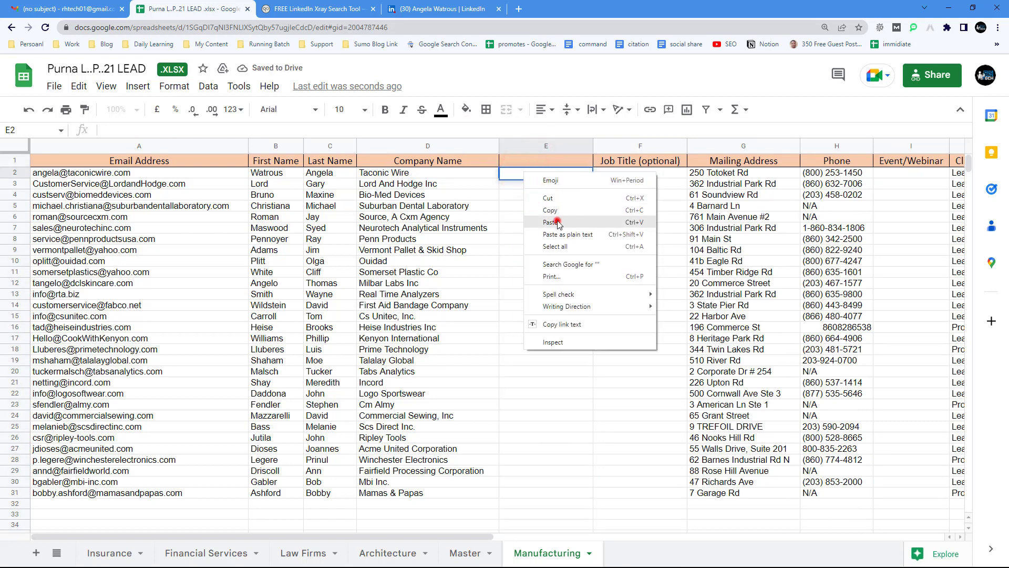
pyautogui.click(558, 223)
pyautogui.click(548, 171)
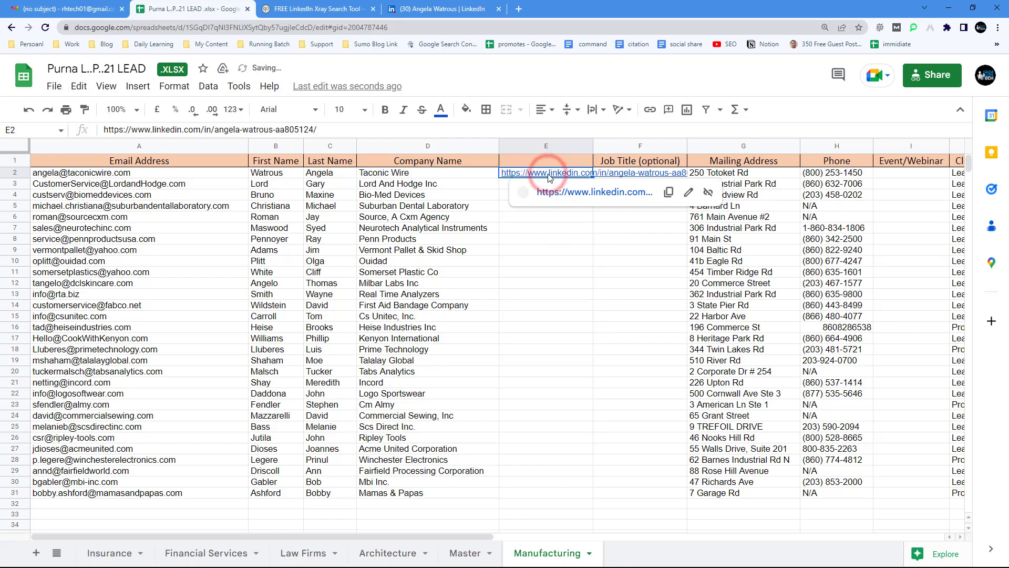
pyautogui.press('Delete')
# - Copy the first name, last name and company cells of the Lord And Hodge Inc lead in the Manufacturing sheet
pyautogui.click(247, 188)
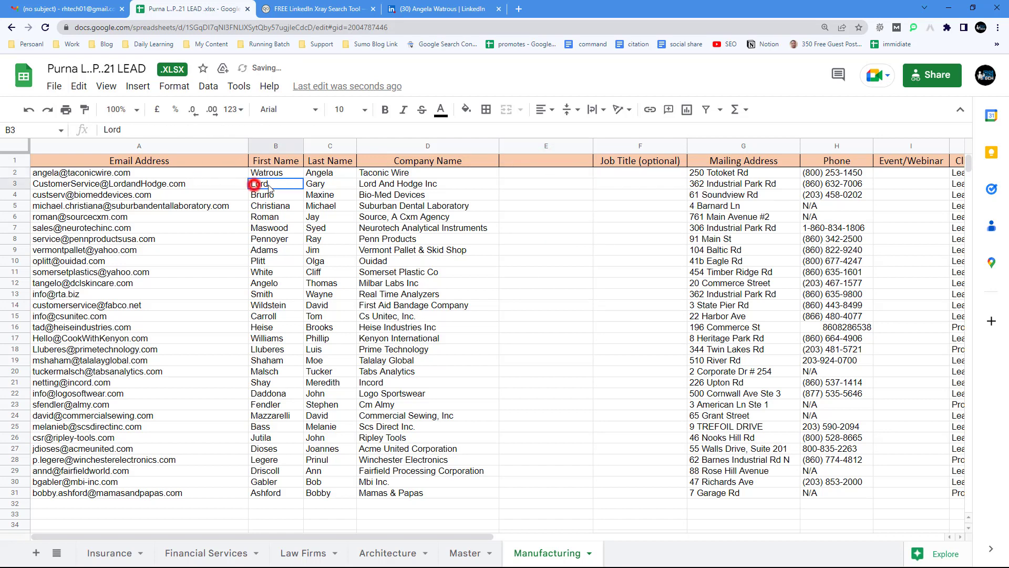
pyautogui.hotkey('shift', 'Right')
pyautogui.hotkey('shift', 'Right')
pyautogui.rightClick(391, 184)
pyautogui.click(423, 212)
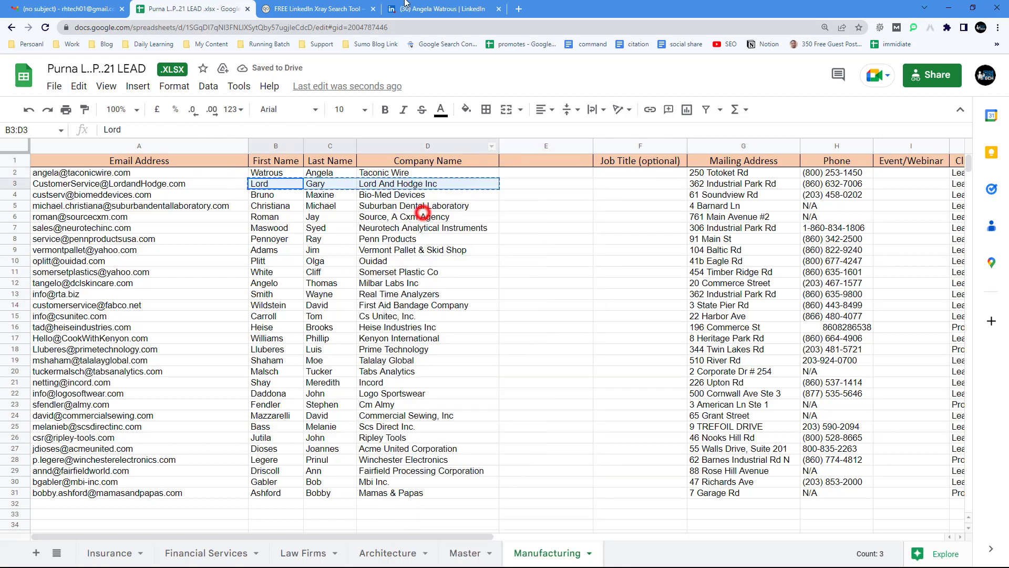
# - Replace the Xray search terms with the copied Lord And Hodge Inc lead details and run the LinkedIn search
pyautogui.click(409, 9)
pyautogui.click(342, 11)
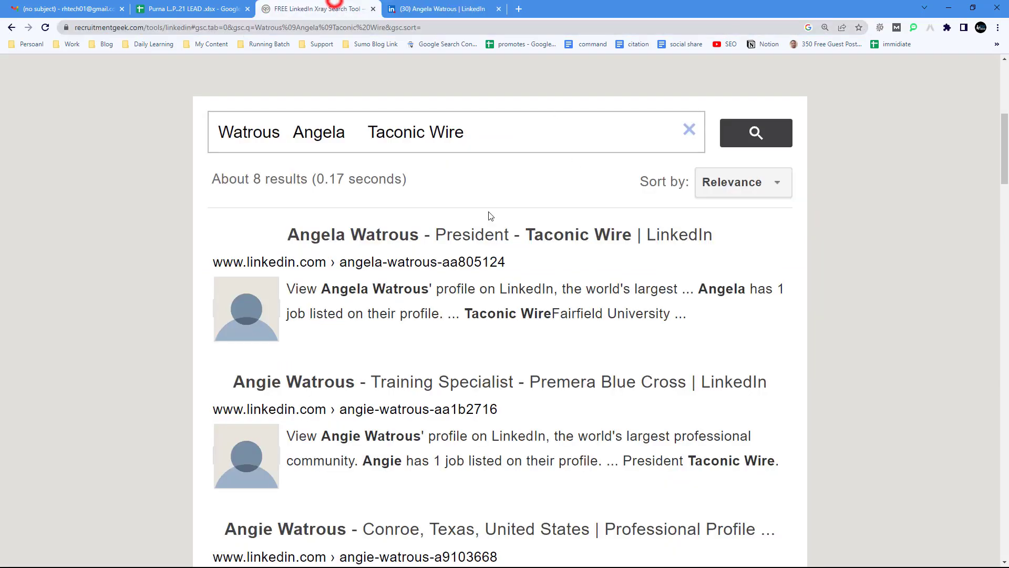
pyautogui.tripleClick(279, 136)
pyautogui.rightClick(276, 136)
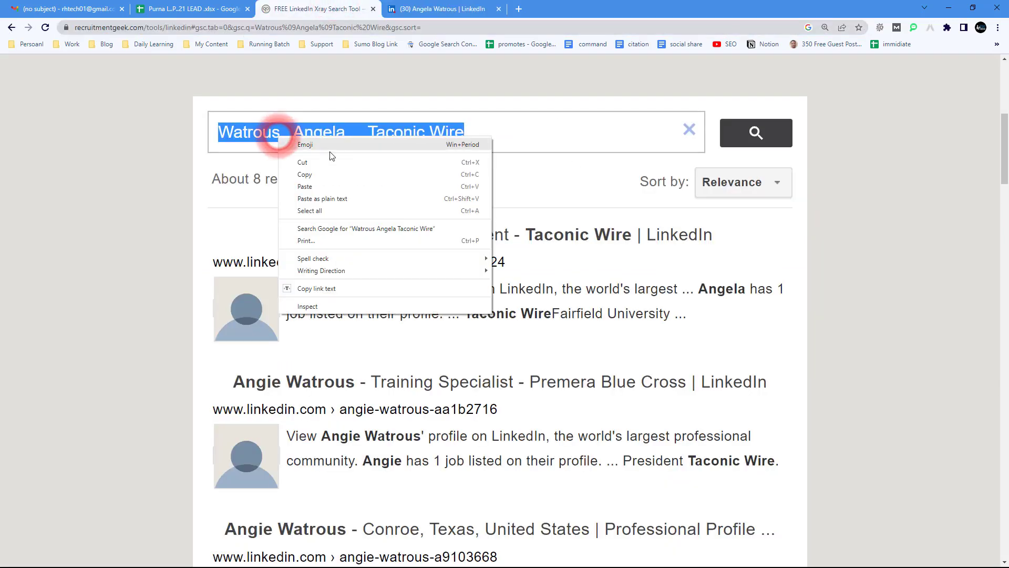
pyautogui.click(324, 187)
pyautogui.click(772, 132)
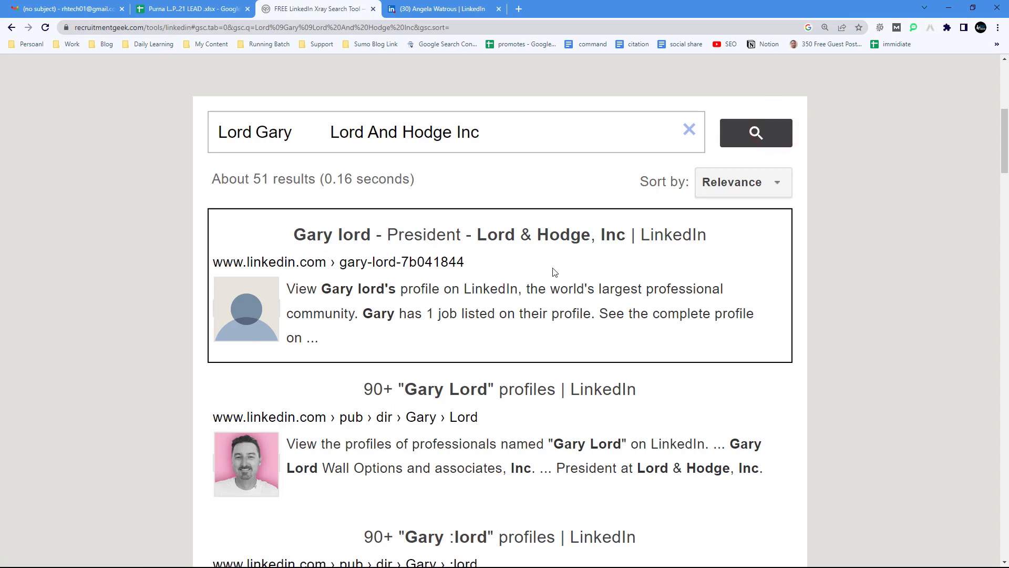
pyautogui.moveTo(491, 132); pyautogui.dragTo(284, 132)
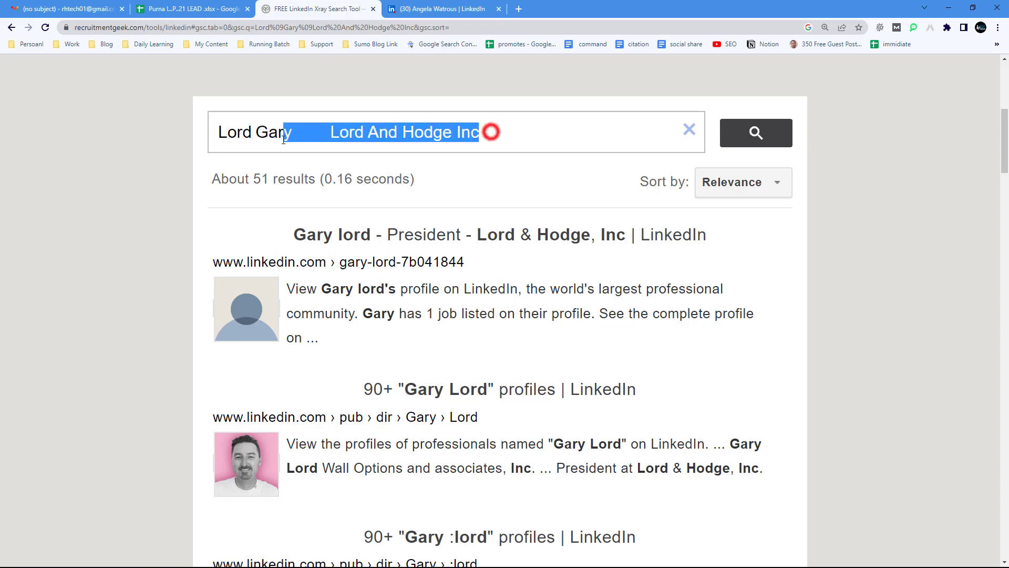
# - Return to the lead spreadsheet and copy the name and company cells of the Trammochem lead in the Master sheet
pyautogui.click(155, 12)
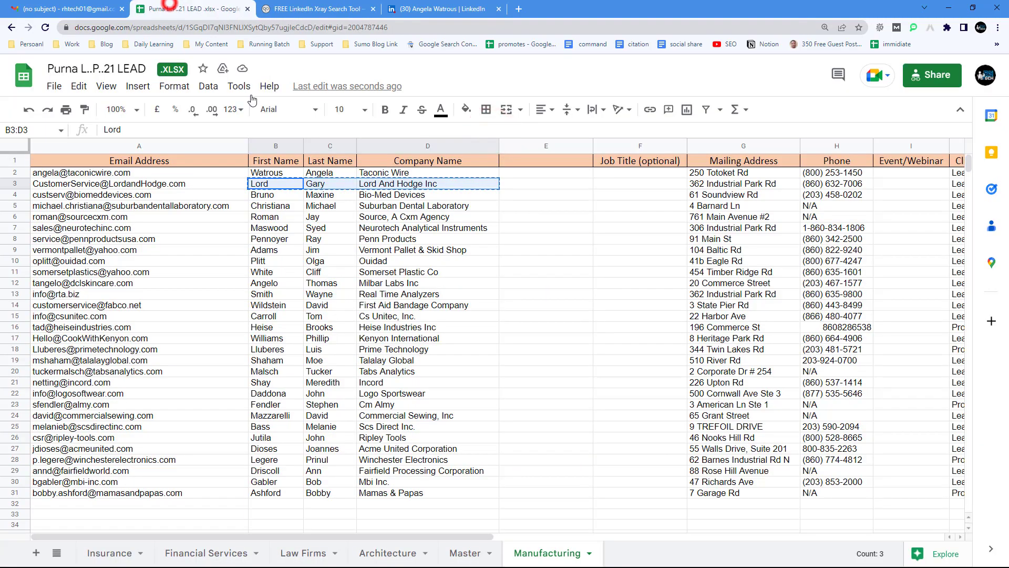
pyautogui.click(452, 552)
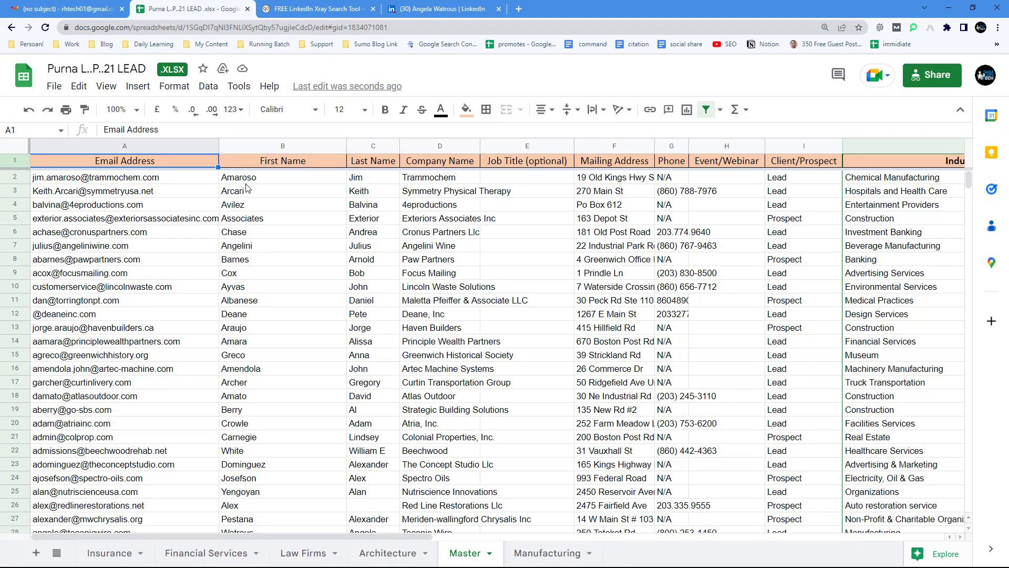
pyautogui.moveTo(239, 177); pyautogui.dragTo(460, 179)
pyautogui.rightClick(460, 179)
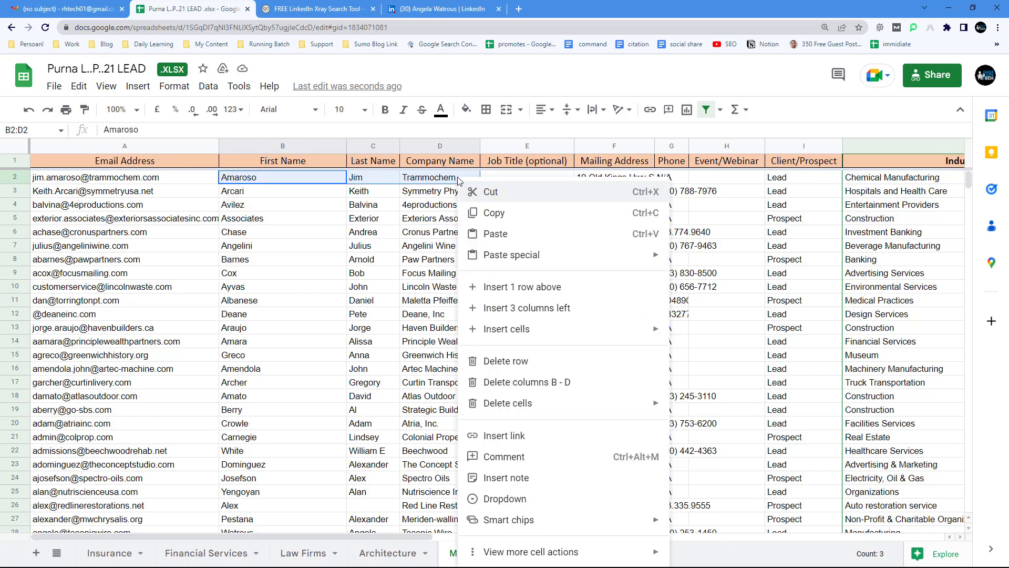
pyautogui.click(495, 213)
# - Run the LinkedIn Xray search with the copied Trammochem lead name and company in place of the previous terms
pyautogui.click(335, 9)
pyautogui.click(333, 133)
pyautogui.hotkey('ctrl', 'a')
pyautogui.hotkey('ctrl', 'v')
pyautogui.press('Return')
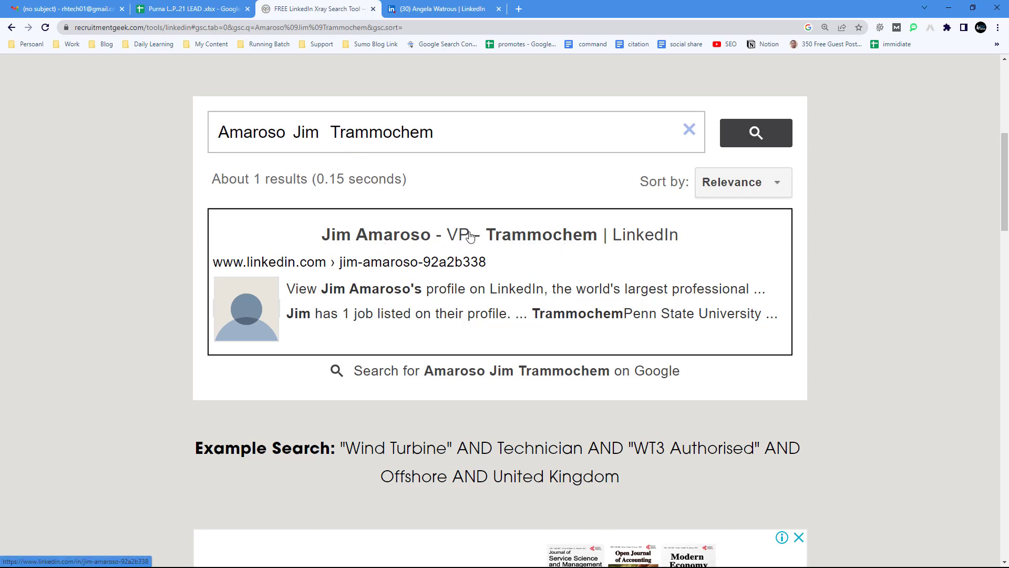
# - Open the matching Trammochem VP's LinkedIn profile in a new browser tab and select its web address
pyautogui.rightClick(347, 238)
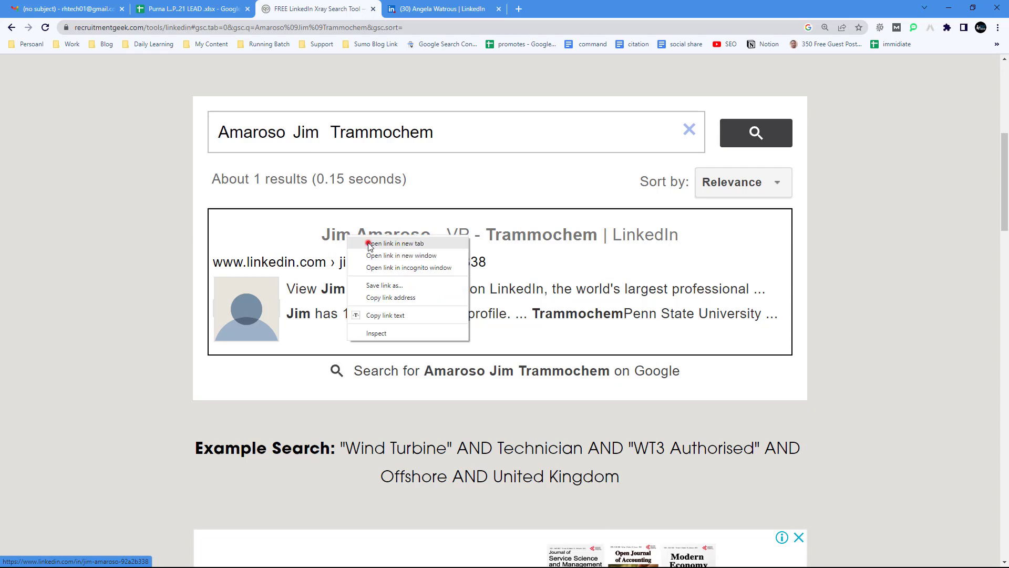
pyautogui.click(369, 243)
pyautogui.click(391, 8)
pyautogui.click(132, 28)
pyautogui.rightClick(131, 29)
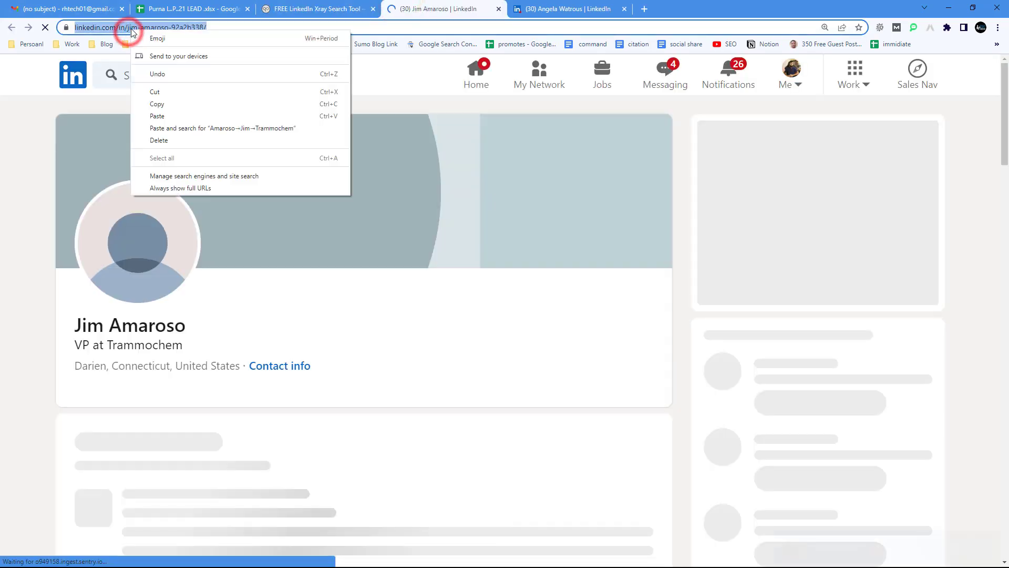
# - Return to the lead spreadsheet and copy the name and company cells of the CLA Engineers lead in the Architecture sheet
pyautogui.click(184, 7)
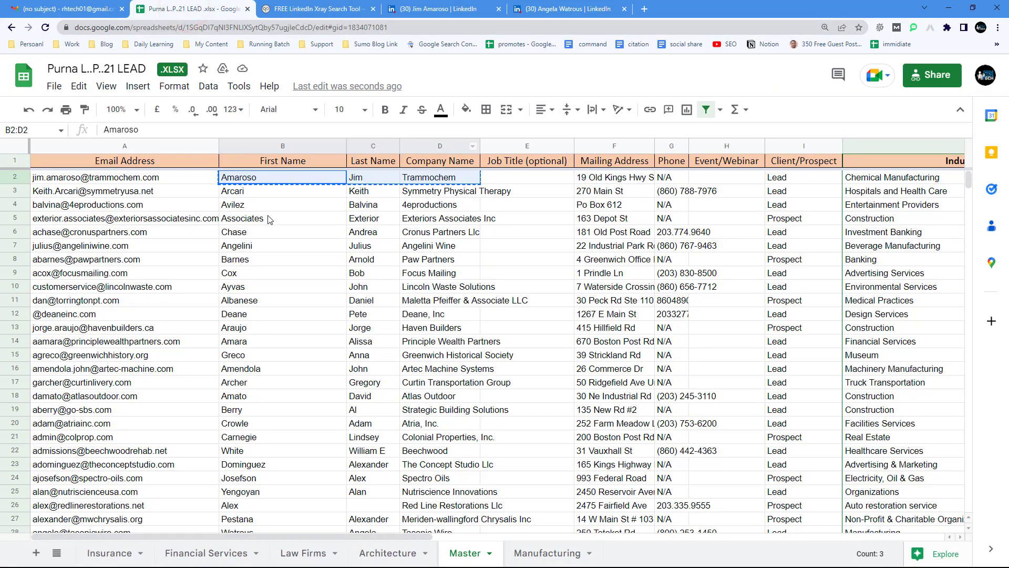
pyautogui.click(388, 553)
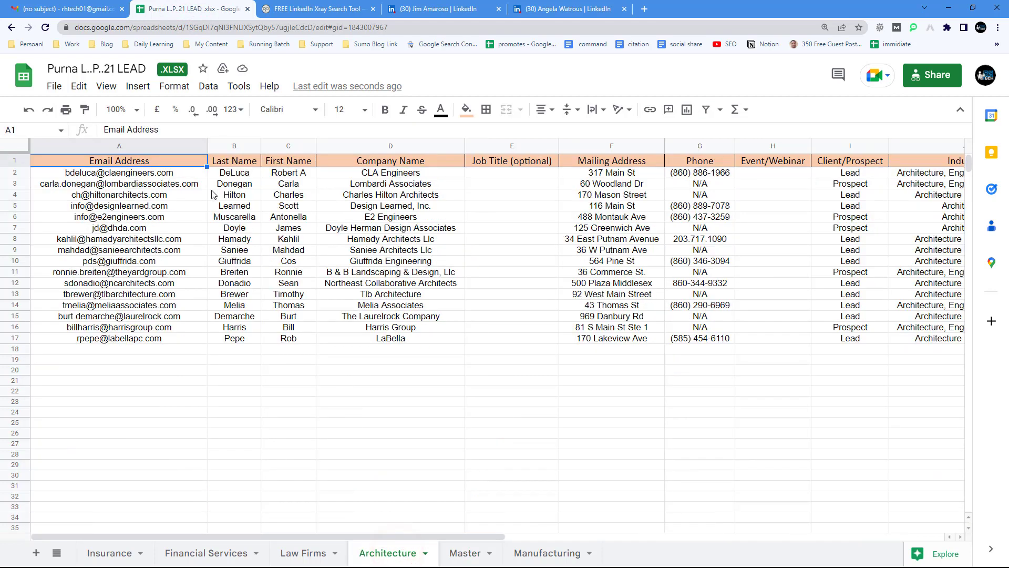
pyautogui.moveTo(234, 172); pyautogui.dragTo(378, 173)
pyautogui.rightClick(382, 174)
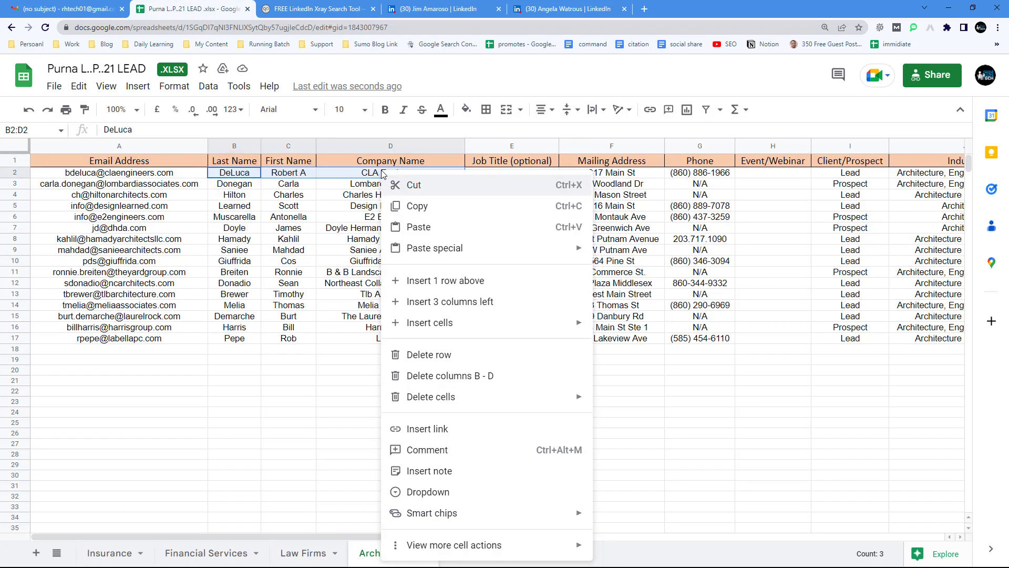
pyautogui.click(423, 209)
pyautogui.click(253, 195)
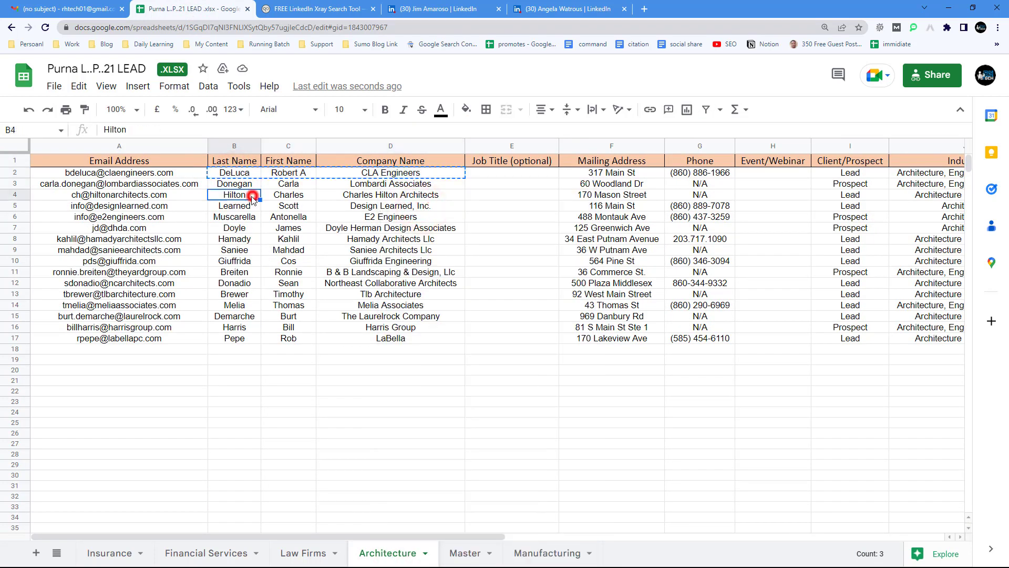
pyautogui.moveTo(232, 173); pyautogui.dragTo(419, 177)
pyautogui.rightClick(399, 175)
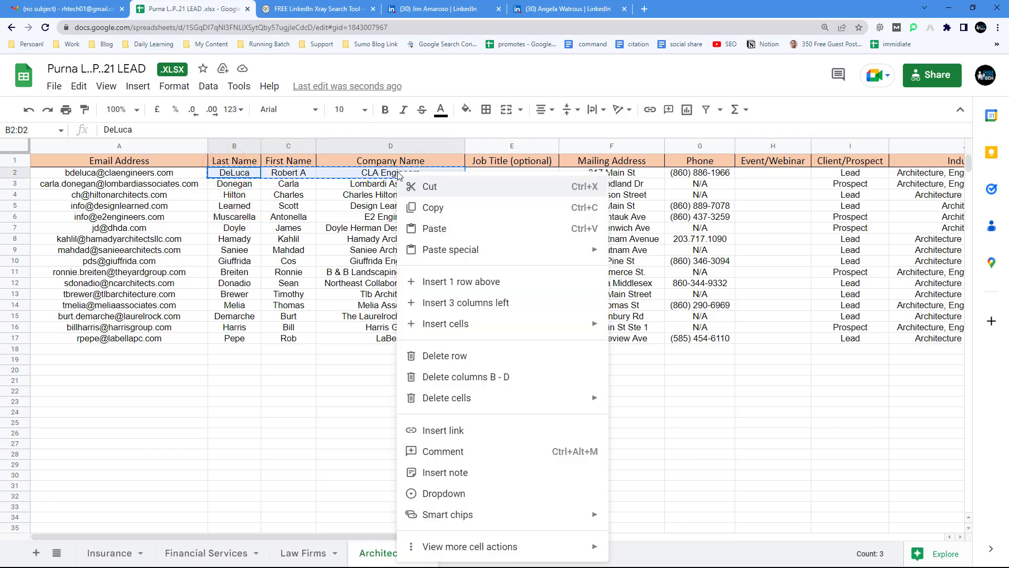
pyautogui.click(429, 201)
# - Replace the Xray search terms with the copied CLA Engineers lead details and run the LinkedIn search
pyautogui.click(324, 5)
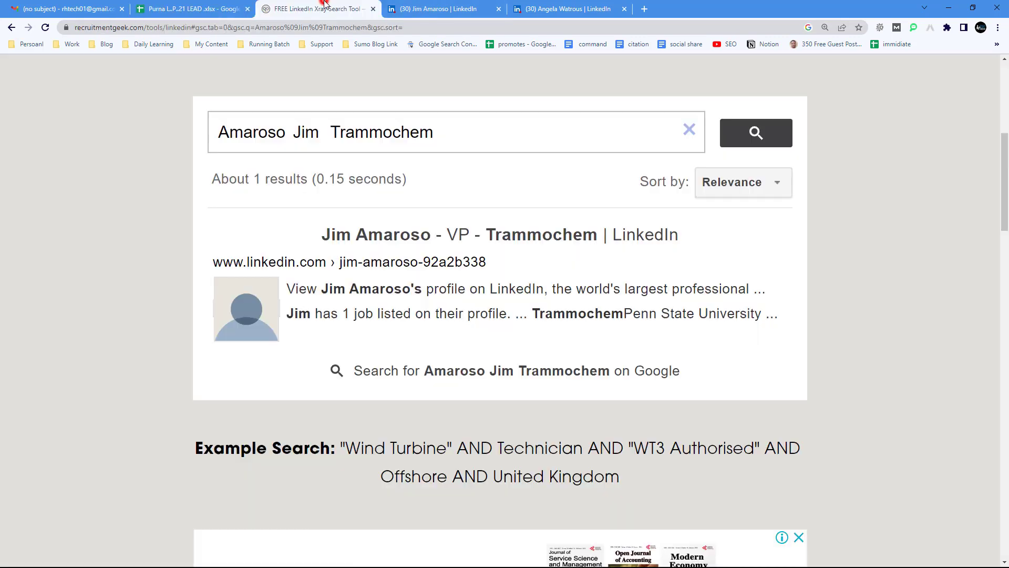
pyautogui.tripleClick(293, 132)
pyautogui.rightClick(293, 133)
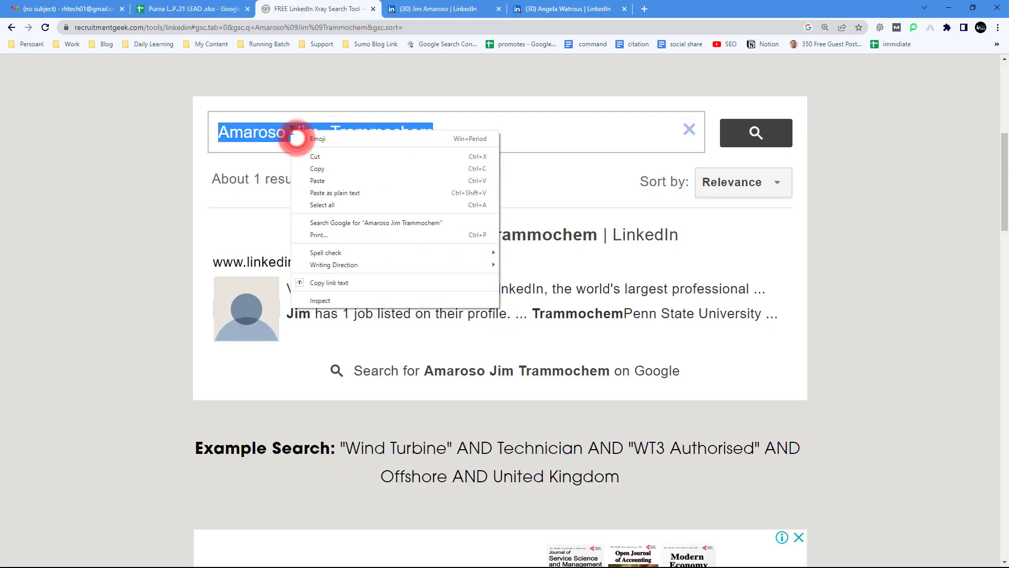
pyautogui.click(321, 180)
pyautogui.click(479, 131)
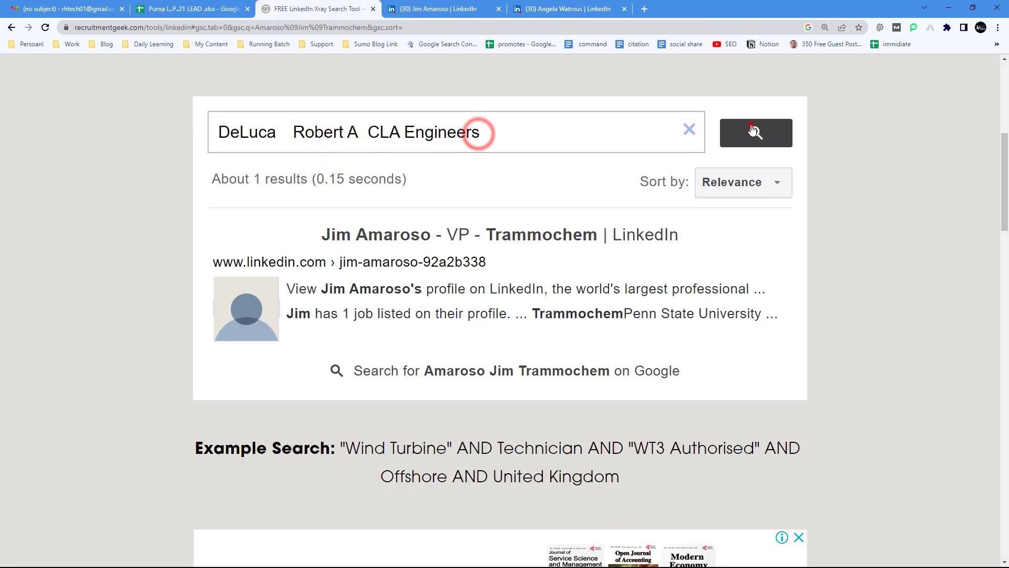
pyautogui.click(752, 129)
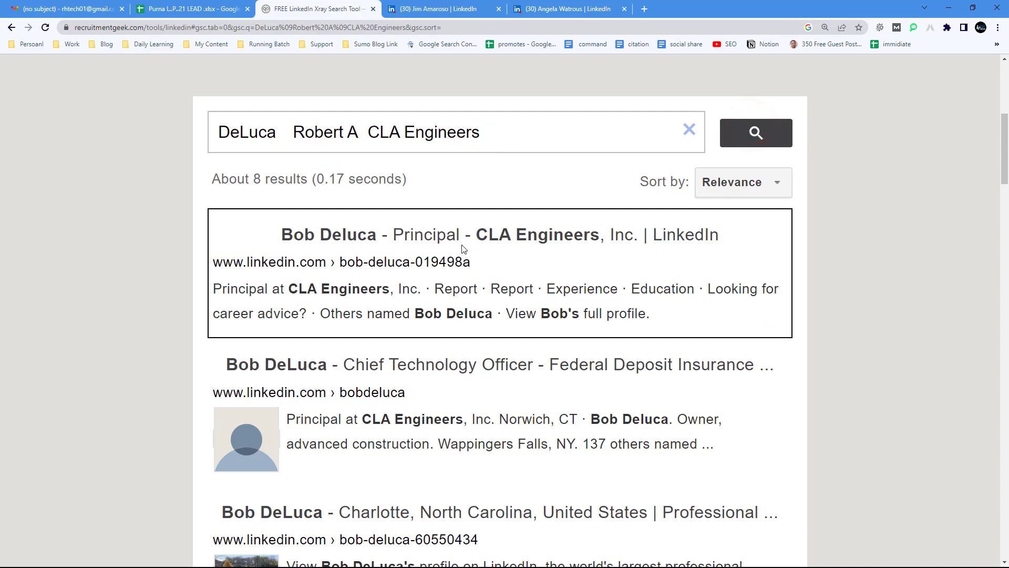
# - Copy the name and company cells of the Statewide Legal Services Of Ct Inc lead in the spreadsheet's Law Firms sheet
pyautogui.click(163, 9)
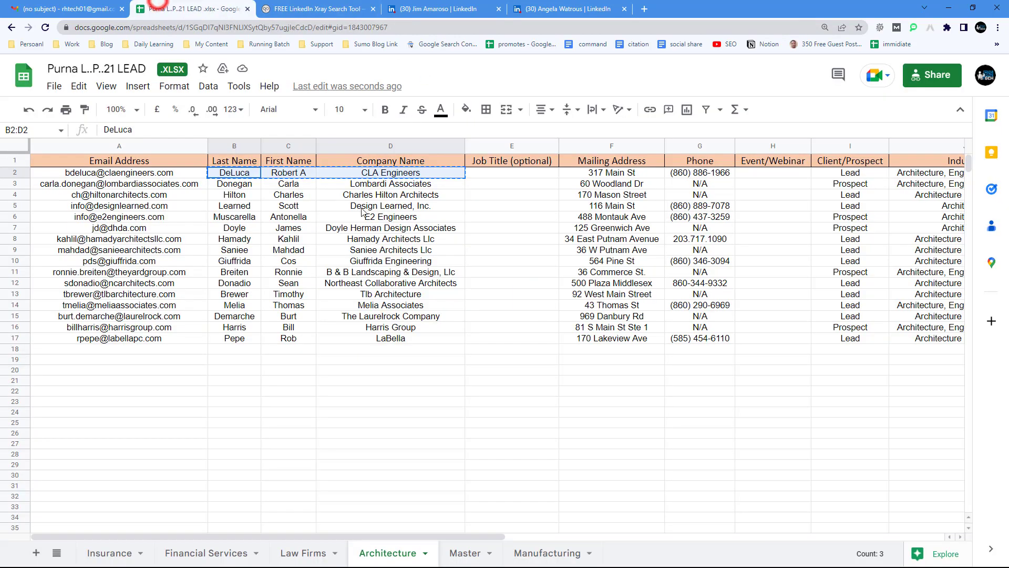
pyautogui.click(304, 552)
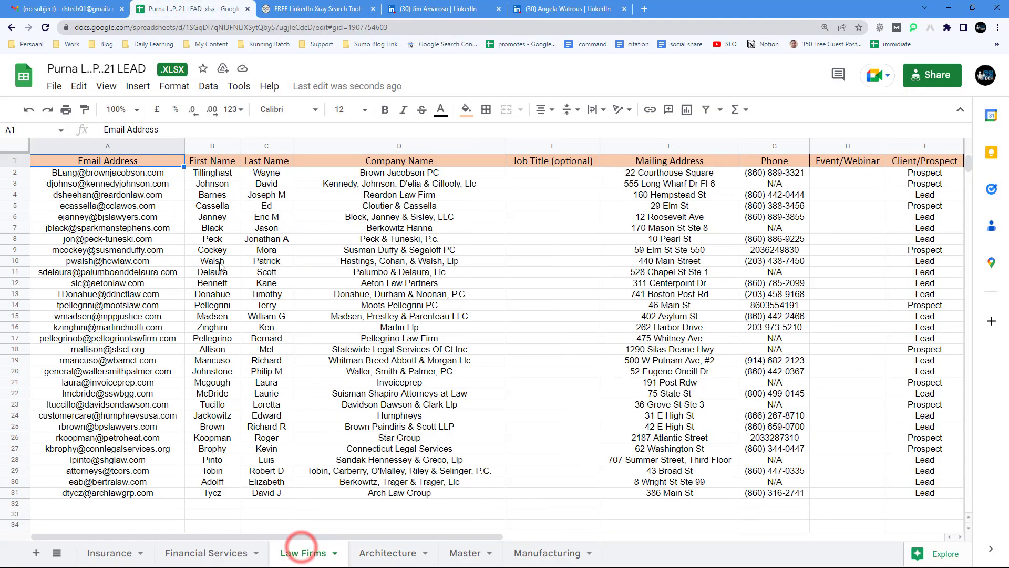
pyautogui.moveTo(216, 351); pyautogui.dragTo(400, 349)
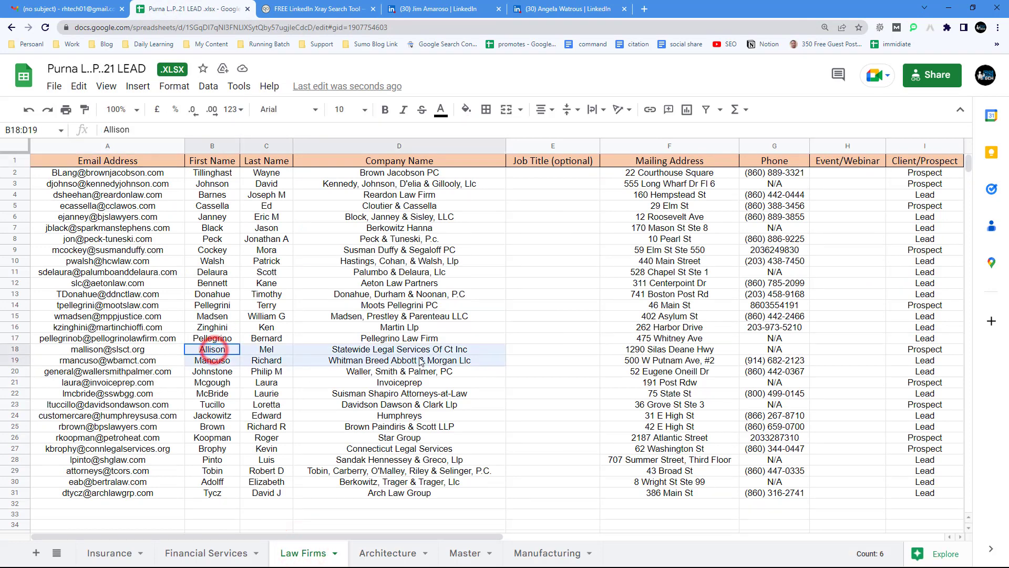
pyautogui.rightClick(419, 349)
pyautogui.click(451, 213)
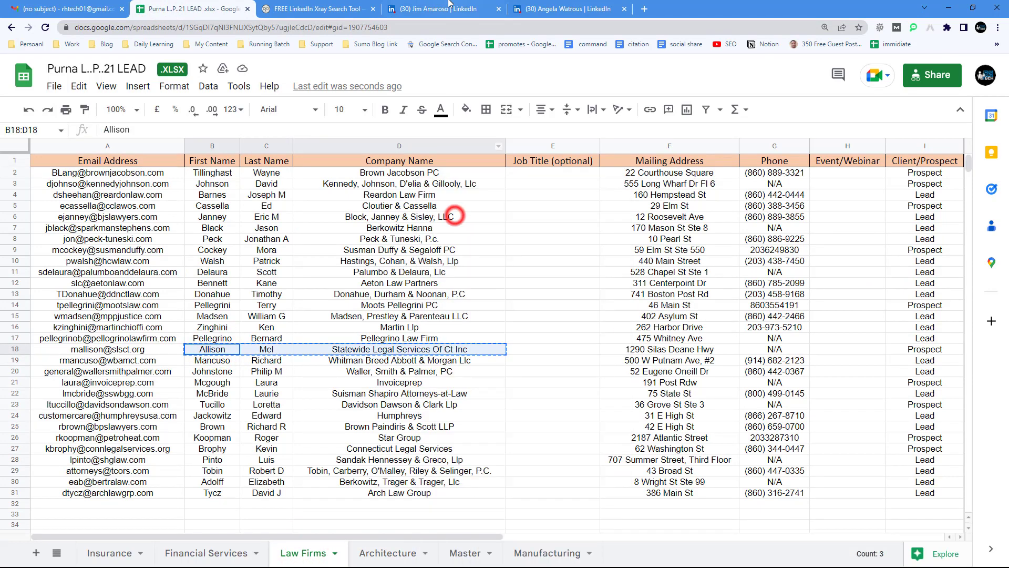
# - Run the LinkedIn Xray search with the copied Statewide Legal Services Of Ct Inc lead details and check the results for a match
pyautogui.click(318, 8)
pyautogui.tripleClick(373, 138)
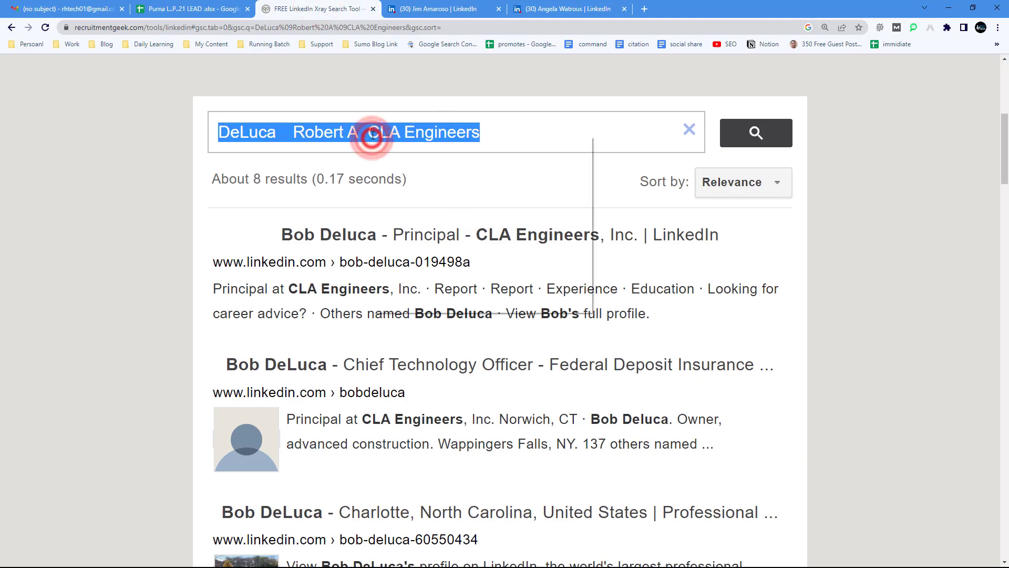
pyautogui.rightClick(373, 139)
pyautogui.click(401, 181)
pyautogui.click(772, 132)
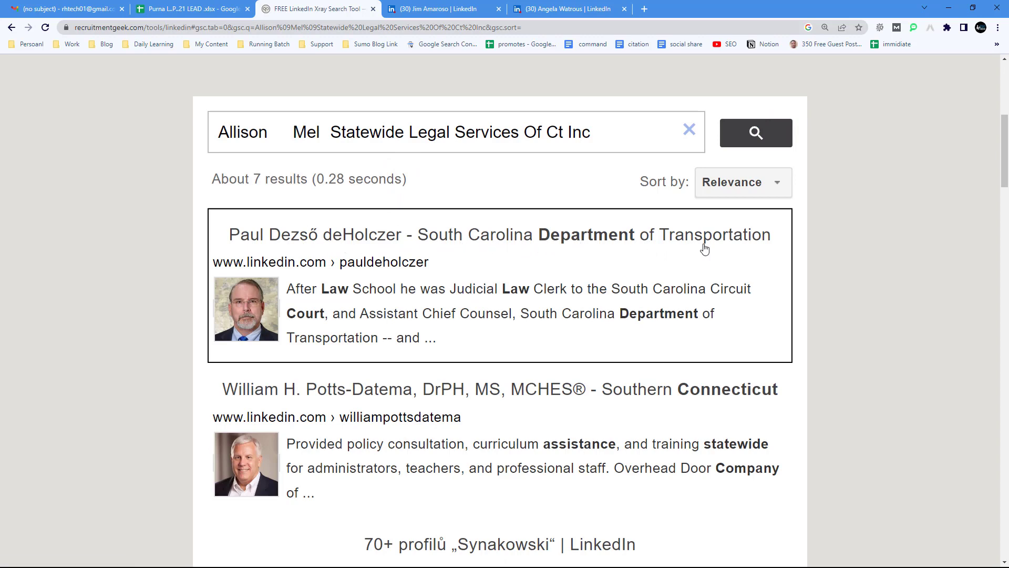
pyautogui.scroll(-2, 542, 345)
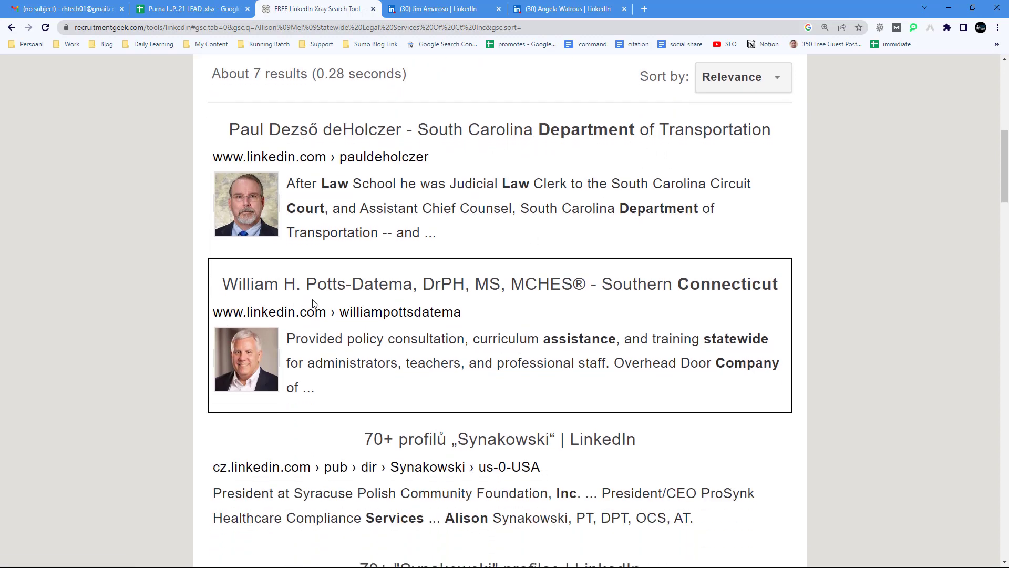
pyautogui.scroll(1, 357, 344)
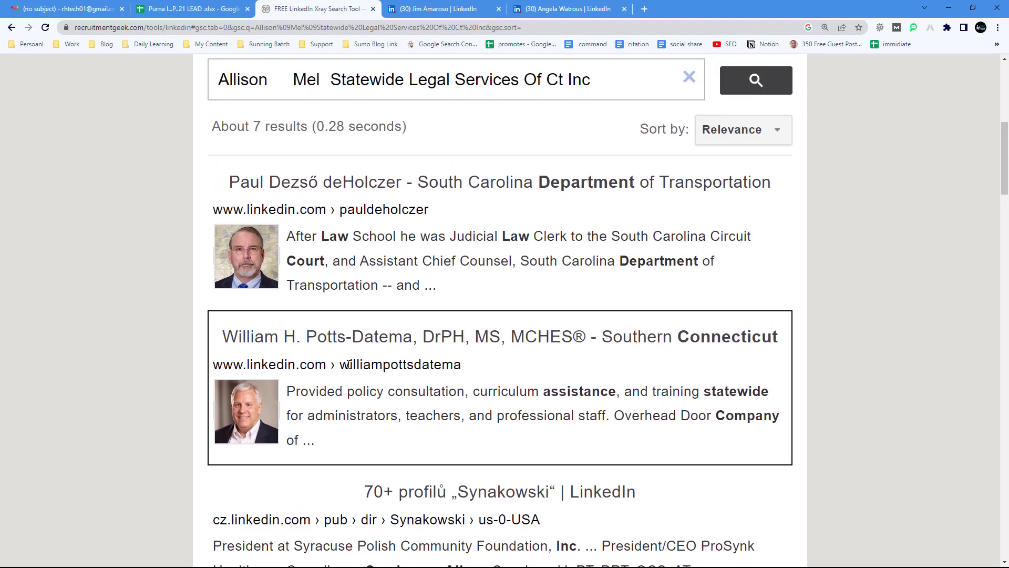
pyautogui.scroll(3, 484, 362)
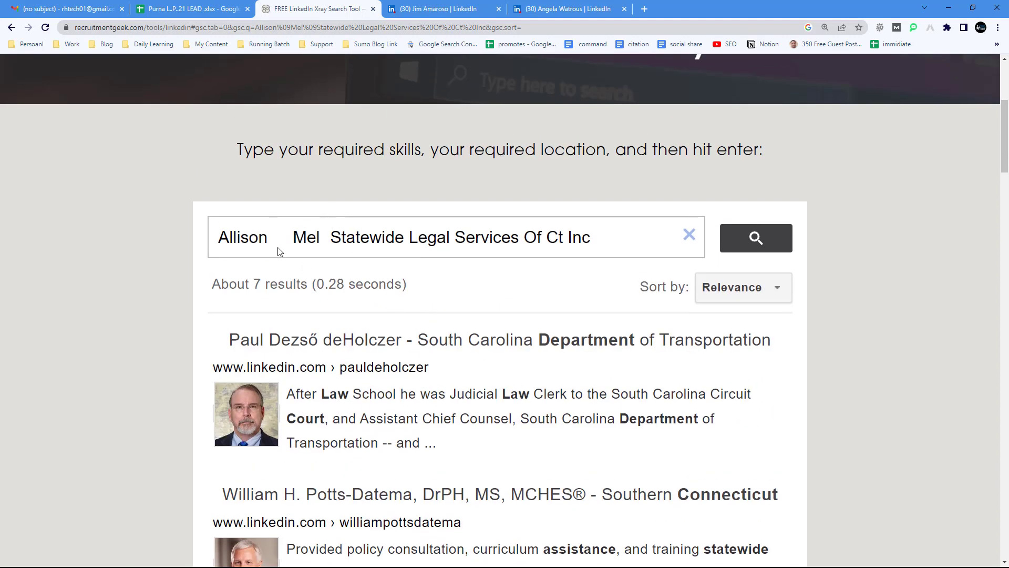
# - Return to the lead spreadsheet and copy the email address of the Statewide Legal Services Of Ct Inc lead in the Law Firms sheet
pyautogui.click(200, 7)
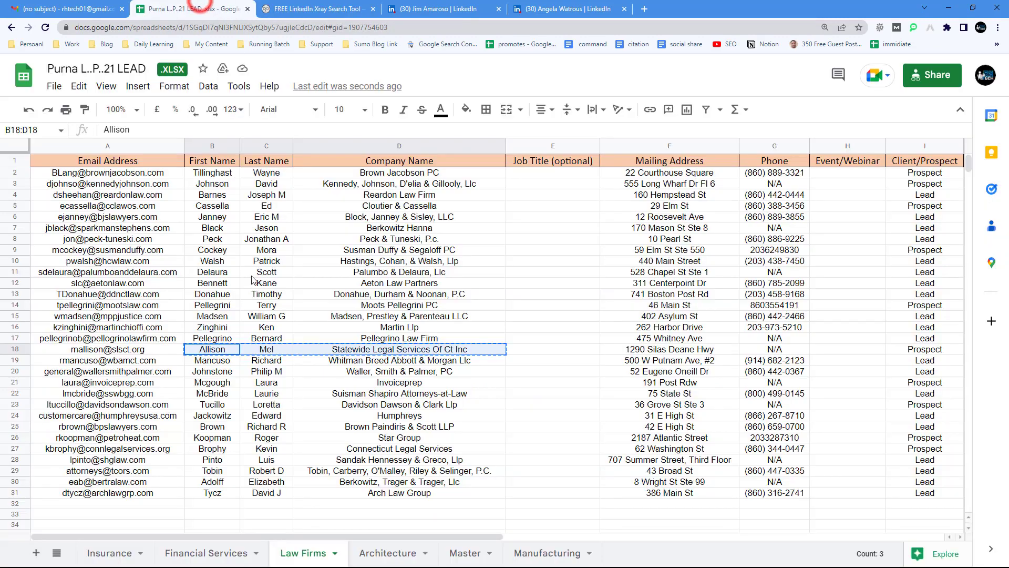
pyautogui.click(125, 351)
pyautogui.moveTo(122, 362)
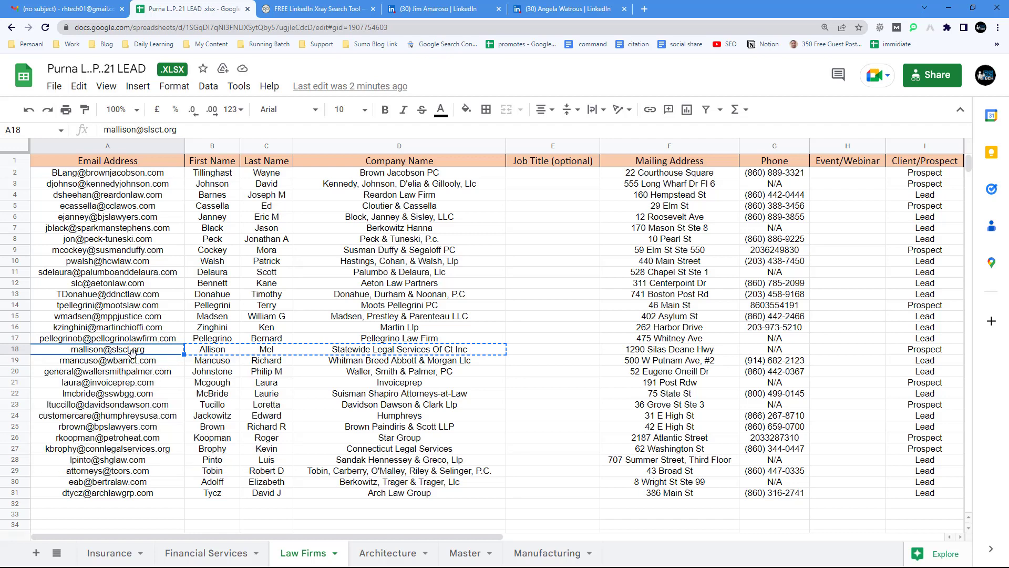
pyautogui.rightClick(132, 352)
pyautogui.click(169, 209)
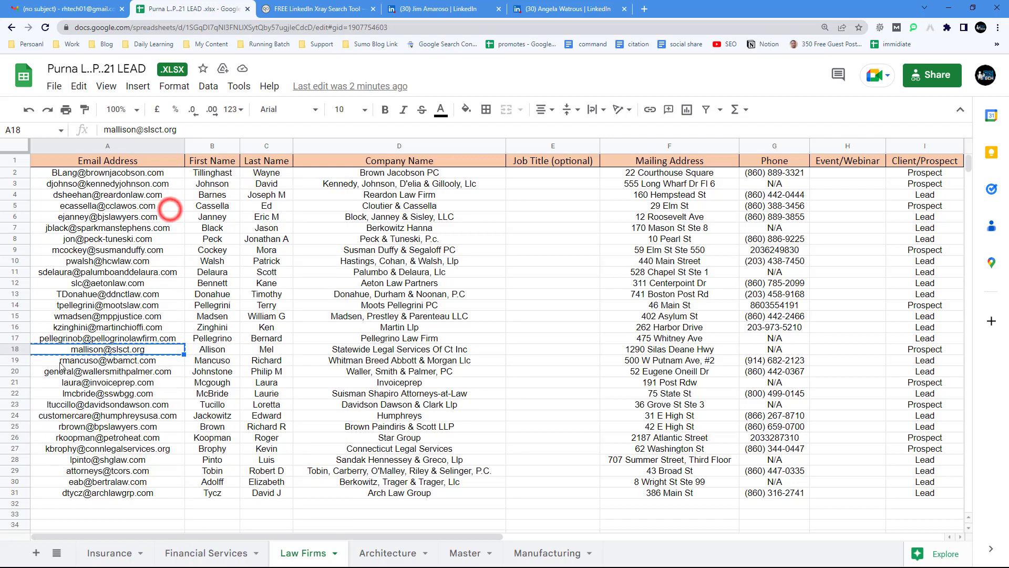
pyautogui.moveTo(222, 352); pyautogui.dragTo(425, 342)
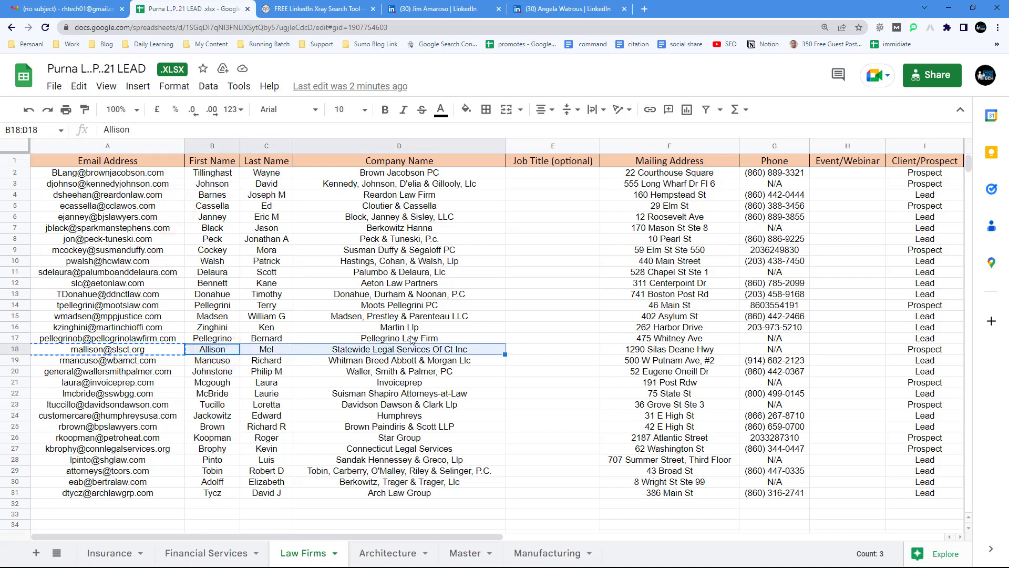
pyautogui.click(114, 351)
pyautogui.rightClick(114, 351)
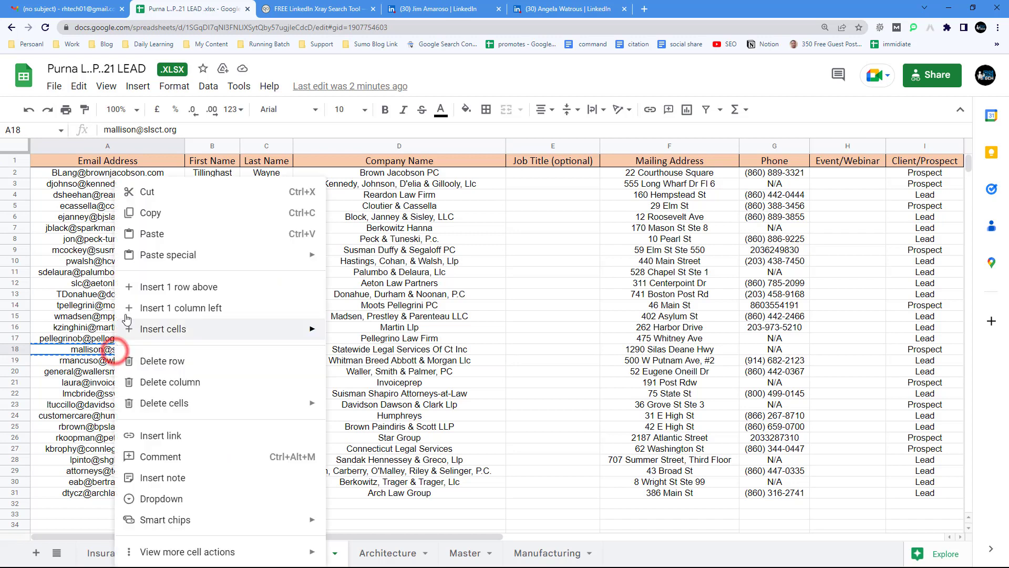
pyautogui.click(154, 213)
# - Replace the Xray search terms with the lead's copied email address, run the LinkedIn search and check the results for a match
pyautogui.click(289, 9)
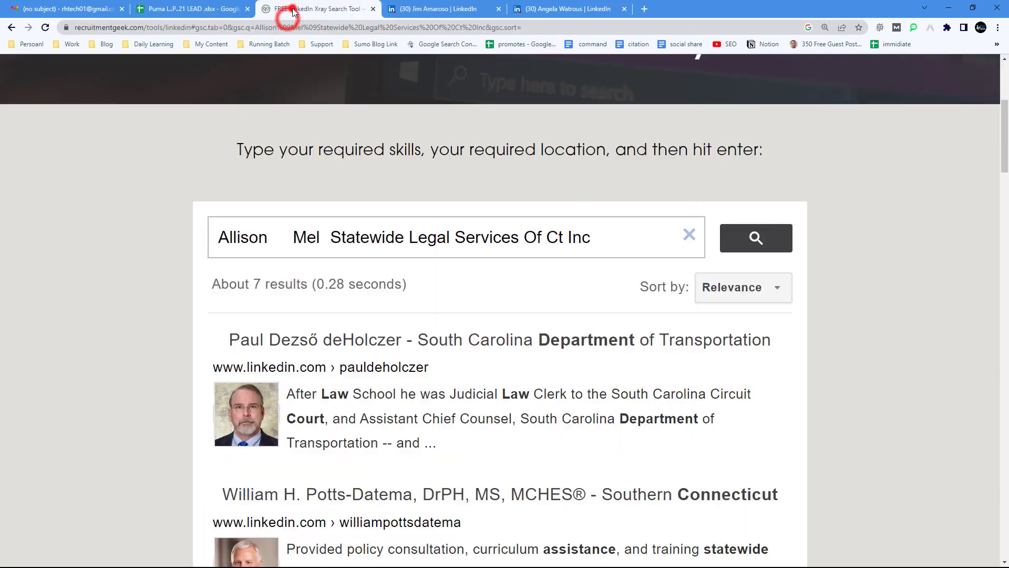
pyautogui.tripleClick(295, 236)
pyautogui.rightClick(296, 236)
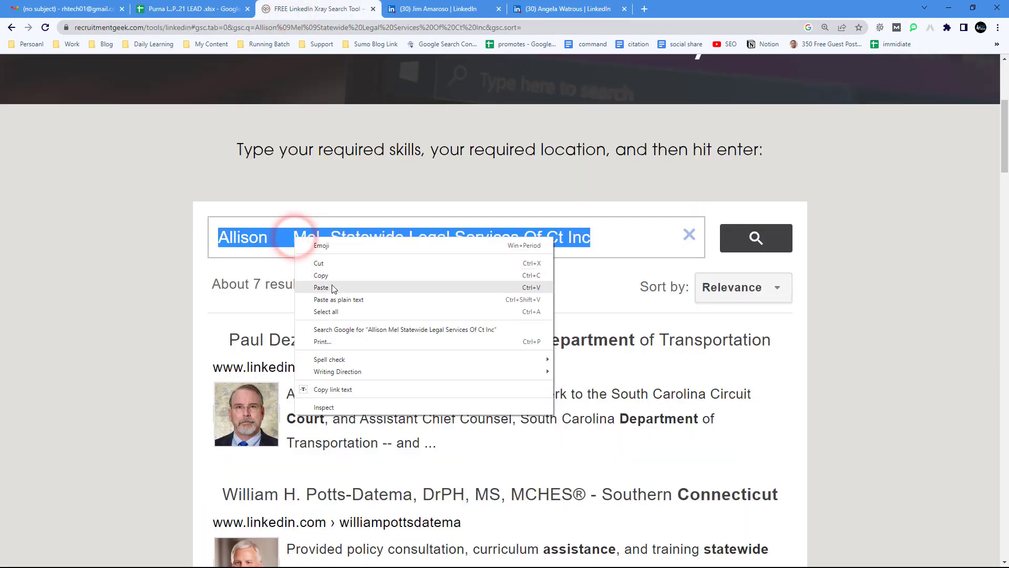
pyautogui.click(331, 285)
pyautogui.click(754, 238)
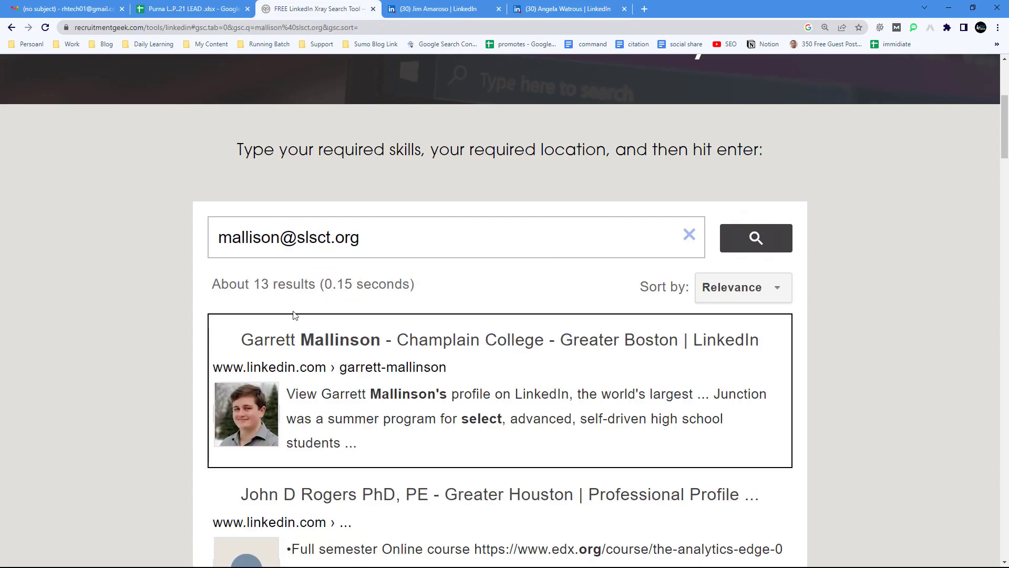
pyautogui.click(226, 9)
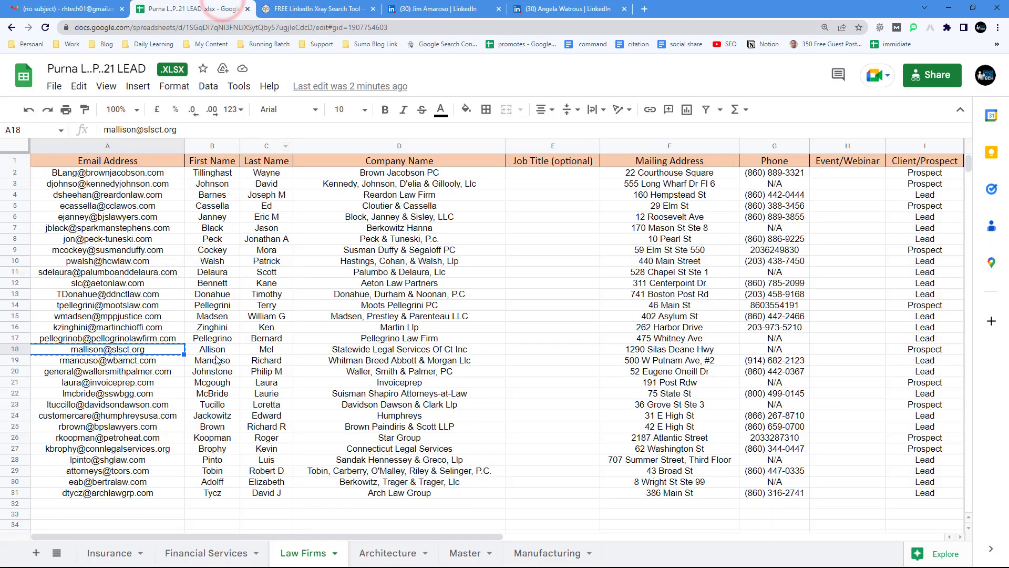
pyautogui.click(293, 9)
pyautogui.scroll(-6, 459, 376)
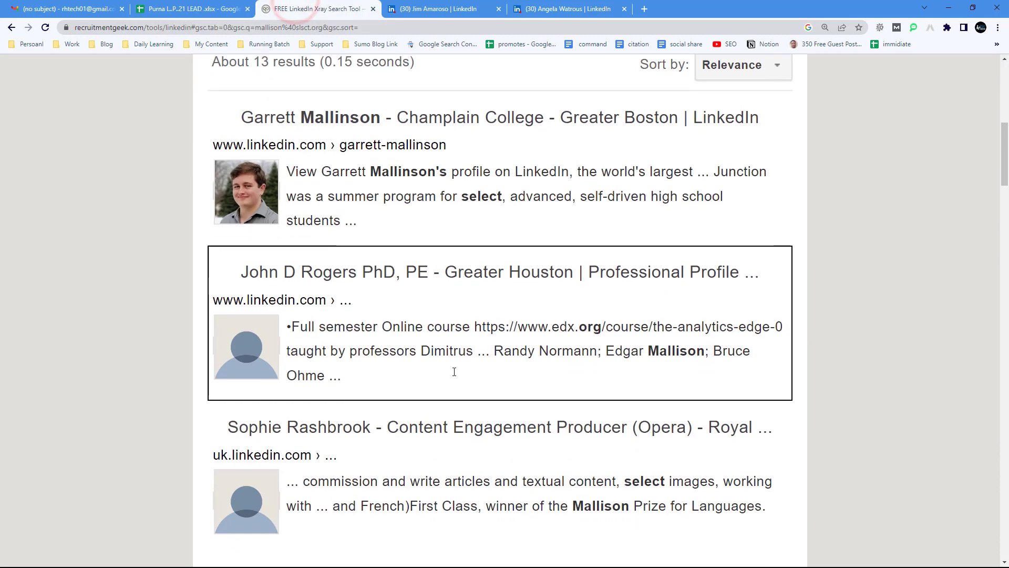
pyautogui.scroll(-6, 459, 376)
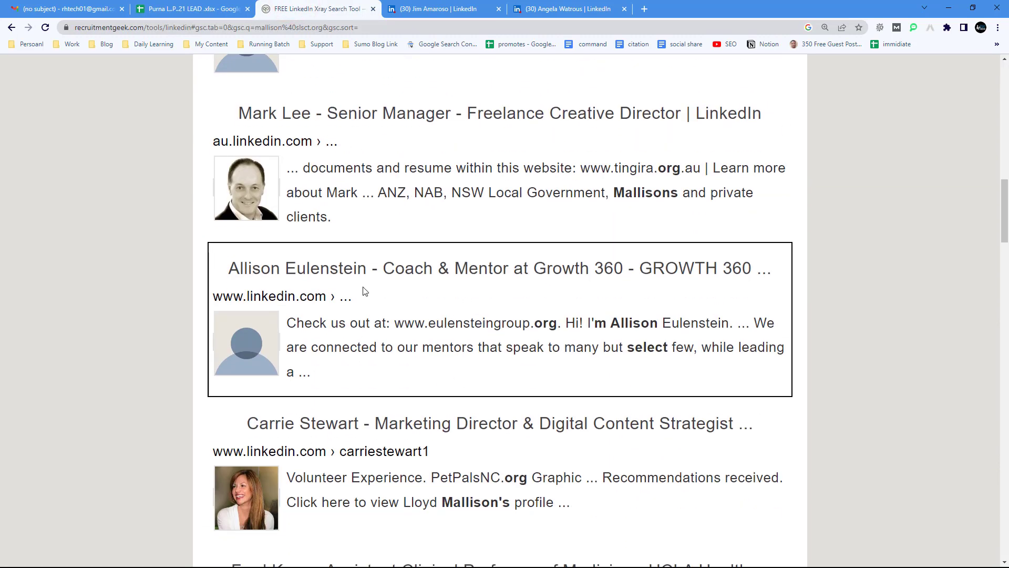
pyautogui.scroll(-8, 371, 299)
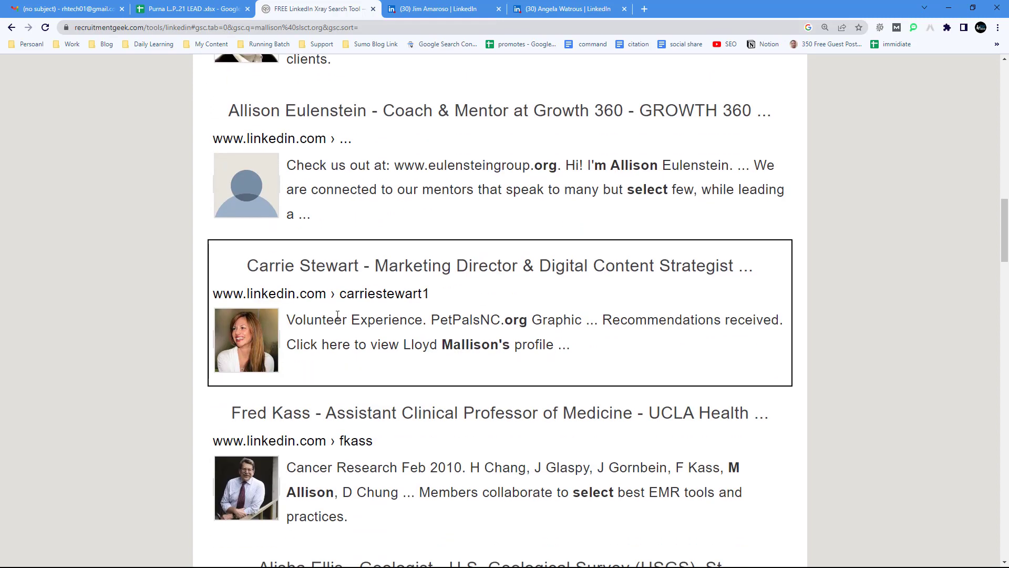
pyautogui.scroll(-7, 300, 328)
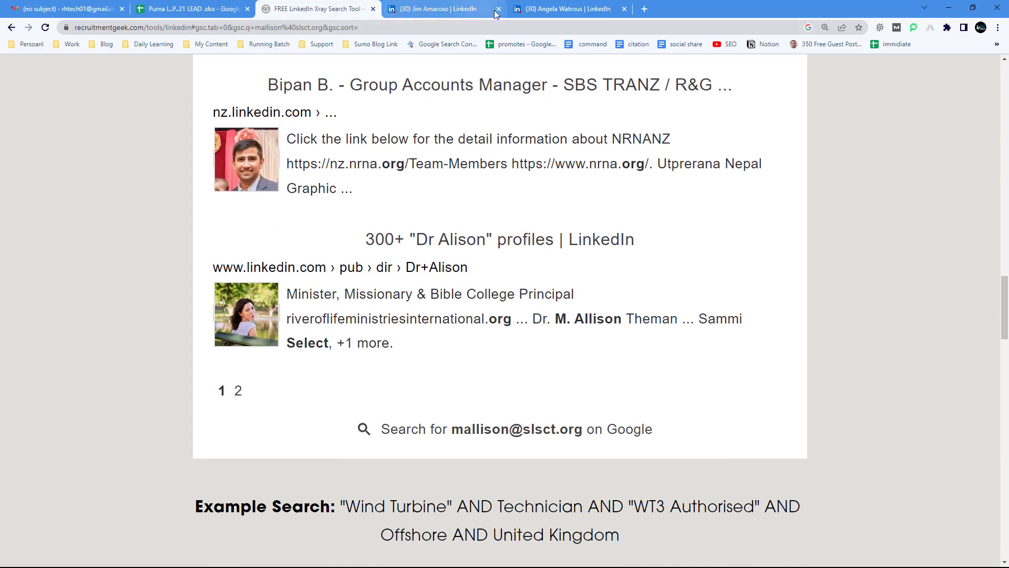
# - Open Gmail in a new browser tab and start a new message addressed to the lead's copied email address
pyautogui.click(644, 9)
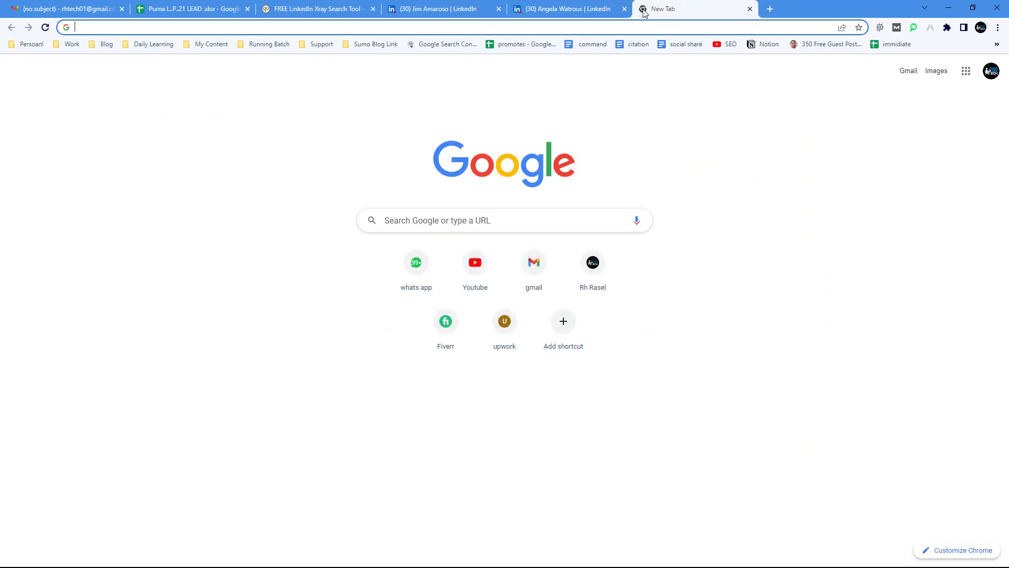
pyautogui.write('g')
pyautogui.press('Return')
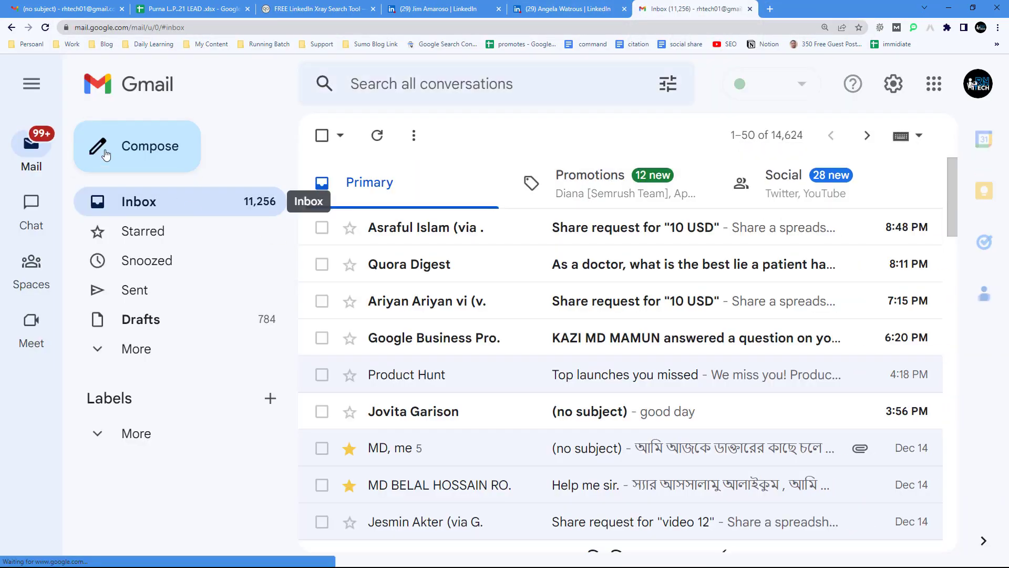
pyautogui.click(133, 146)
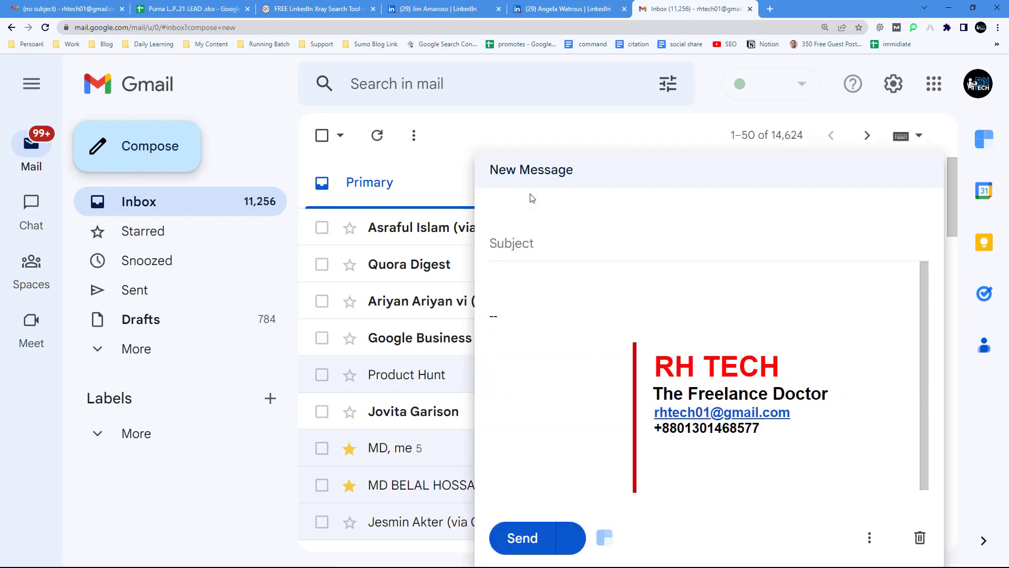
pyautogui.rightClick(538, 200)
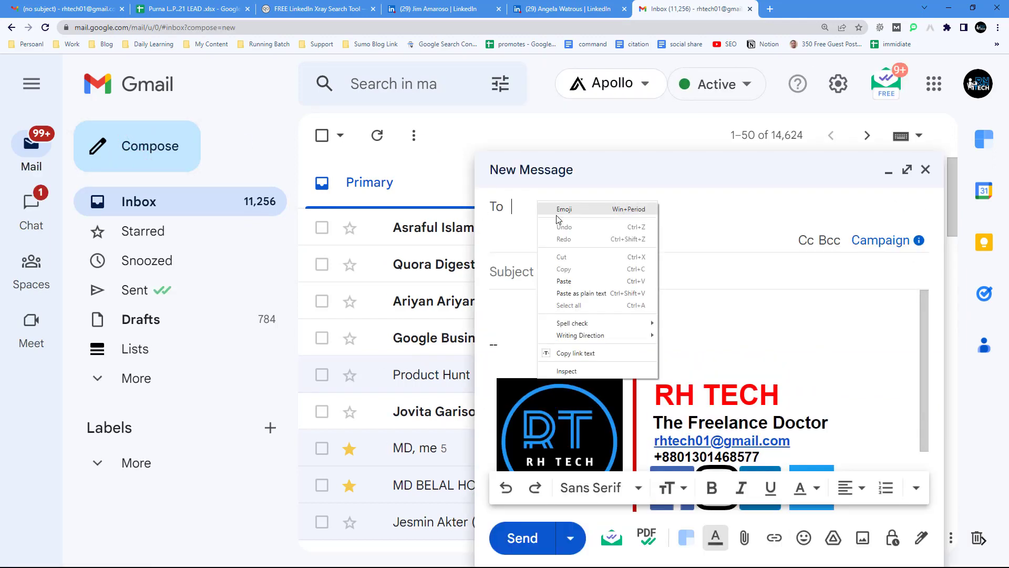
pyautogui.click(564, 281)
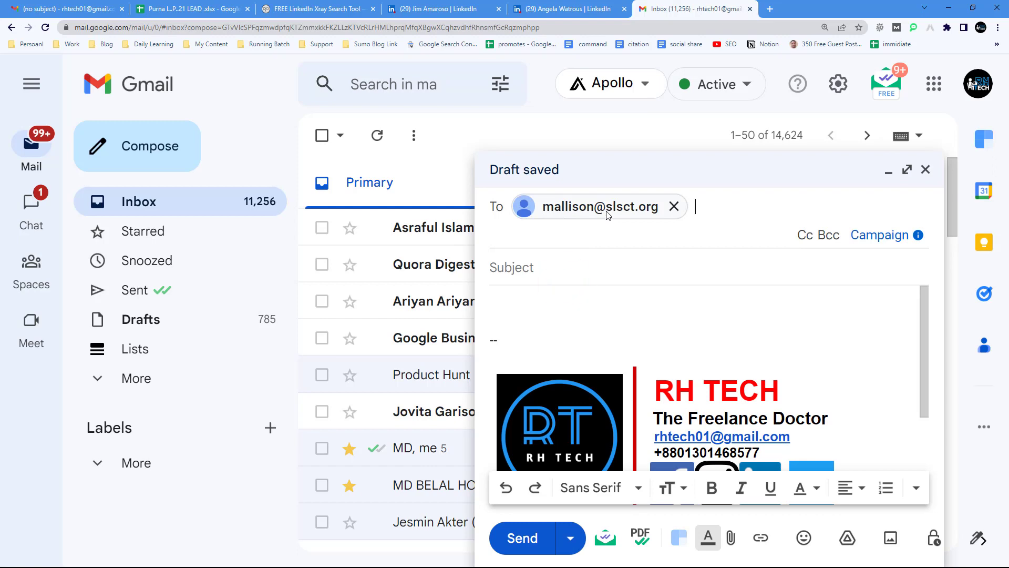
# - Open Clearbit Connect beside the draft and log in to it with the Rh Tech Google account
pyautogui.click(984, 139)
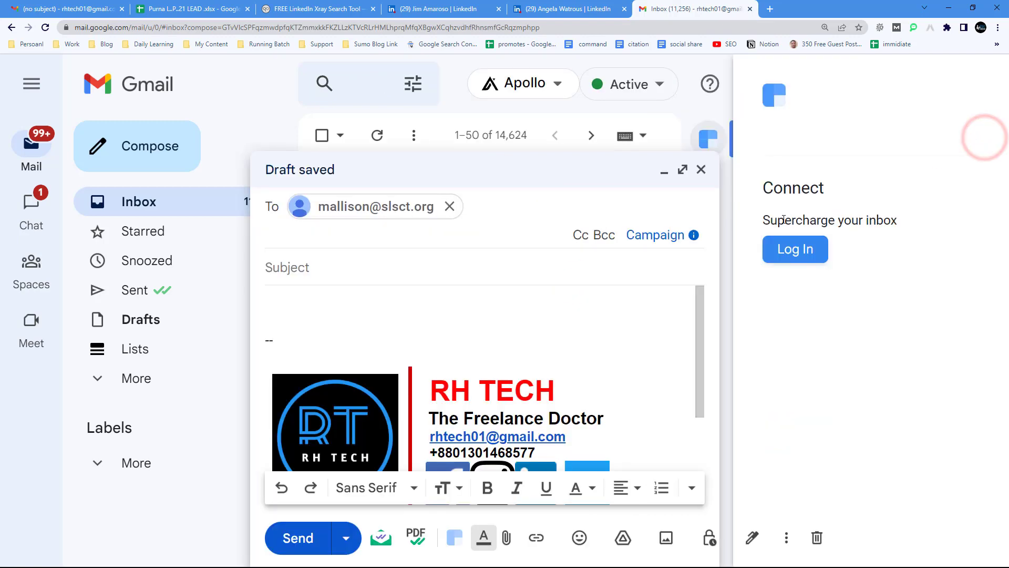
pyautogui.click(799, 250)
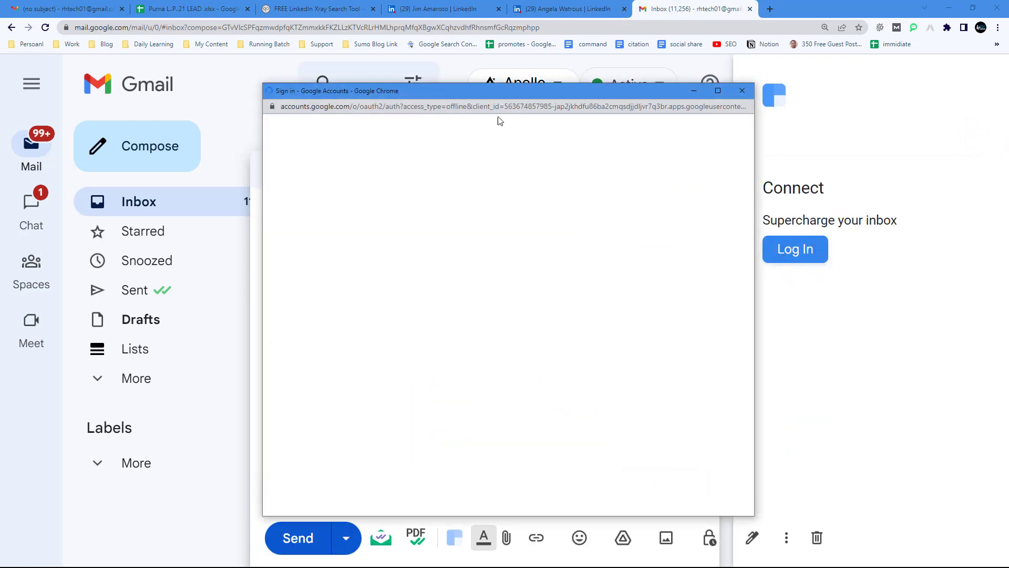
pyautogui.click(433, 253)
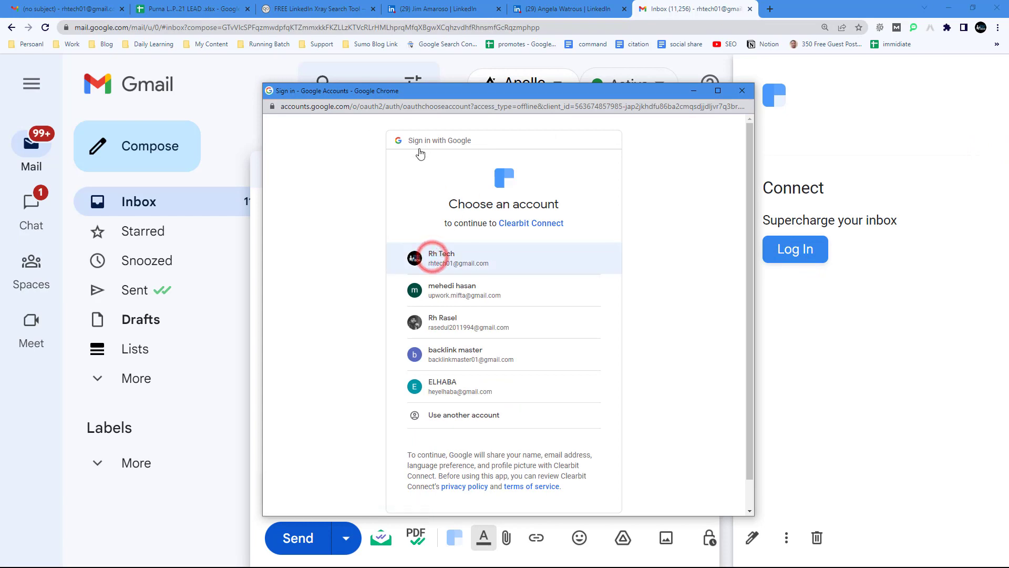
# - Search Google for "clearbit extension" in a new tab and open the Clearbit Connect page in the Chrome Web Store
pyautogui.click(769, 9)
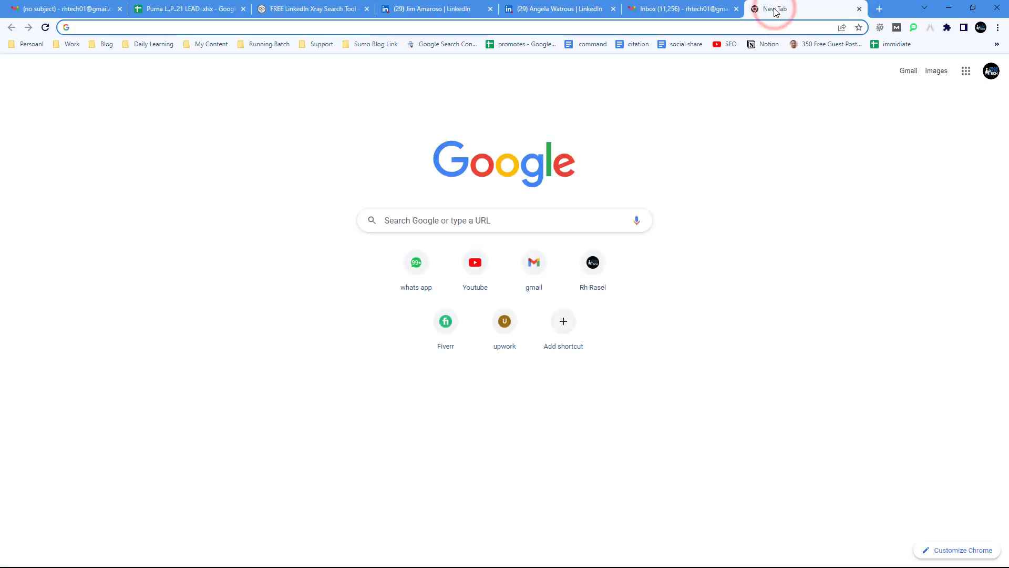
pyautogui.write('clearbit')
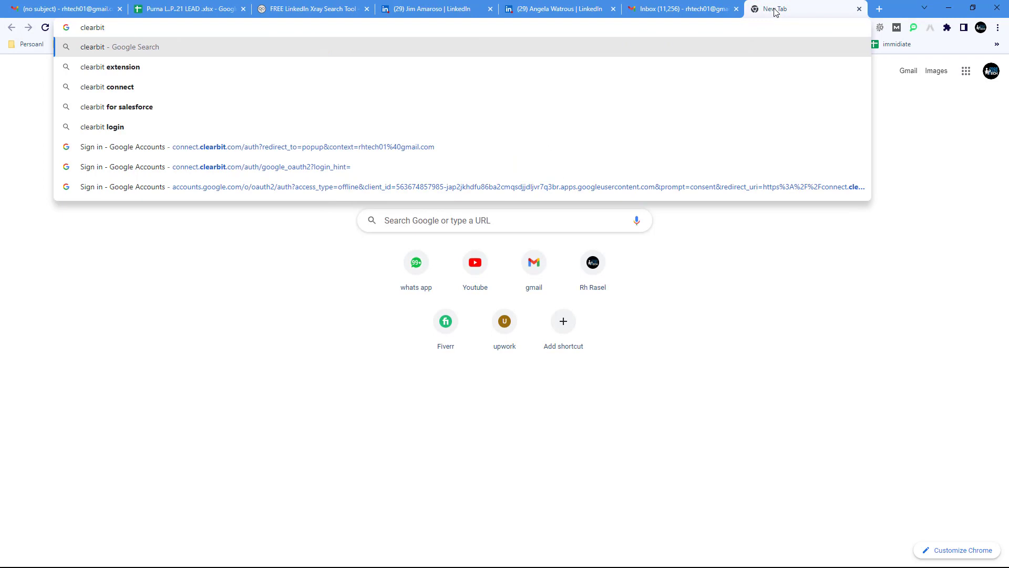
pyautogui.click(125, 66)
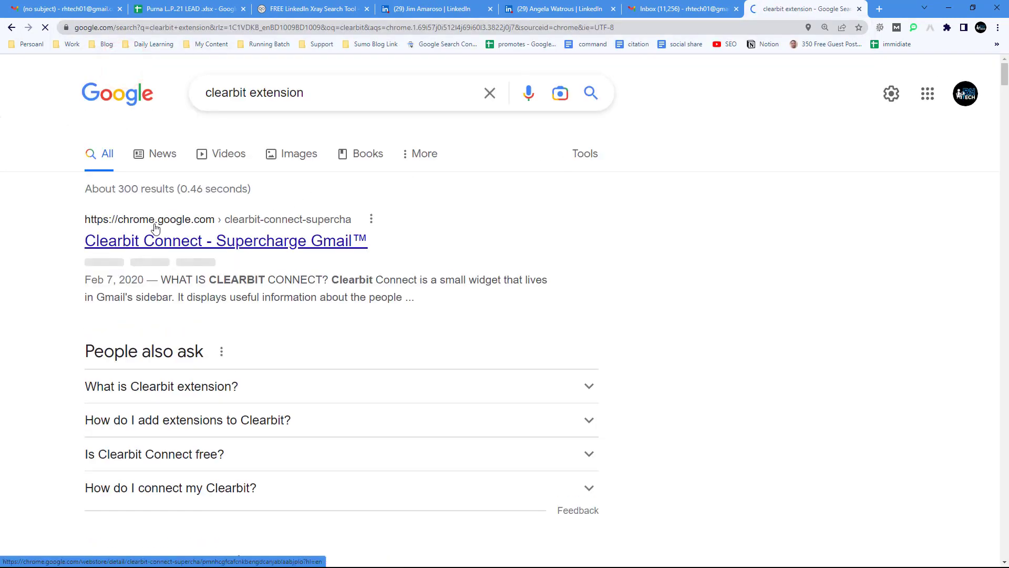
pyautogui.click(180, 242)
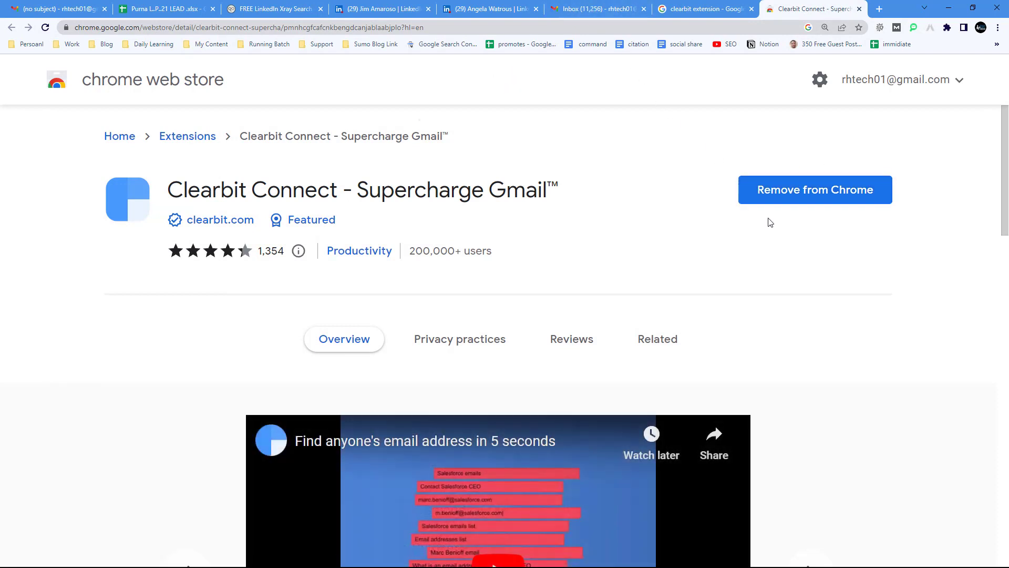
# - Return to Gmail, reload the inbox and look up the lead in Clearbit Connect from a new message addressed to the copied email
pyautogui.click(603, 9)
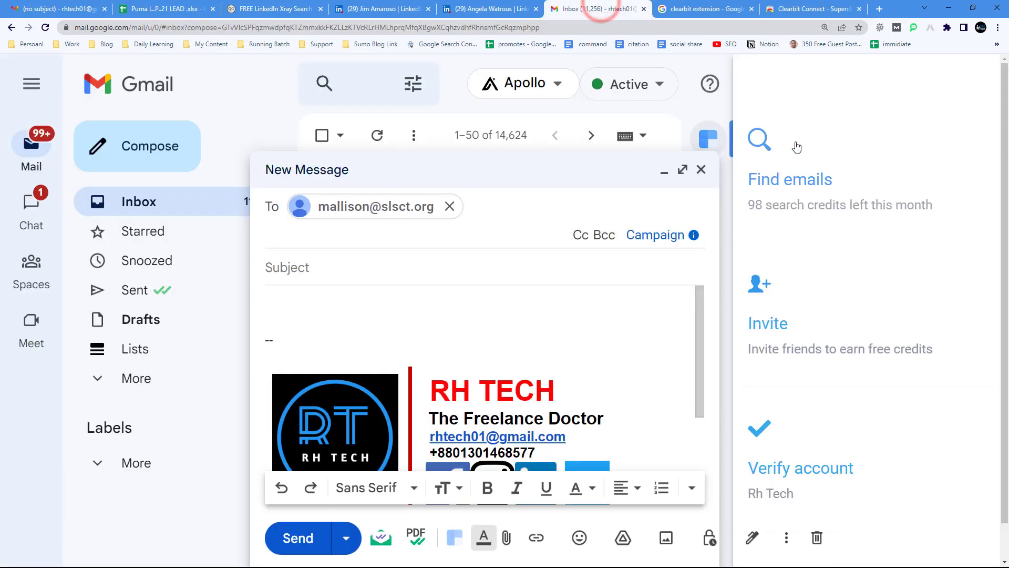
pyautogui.click(723, 144)
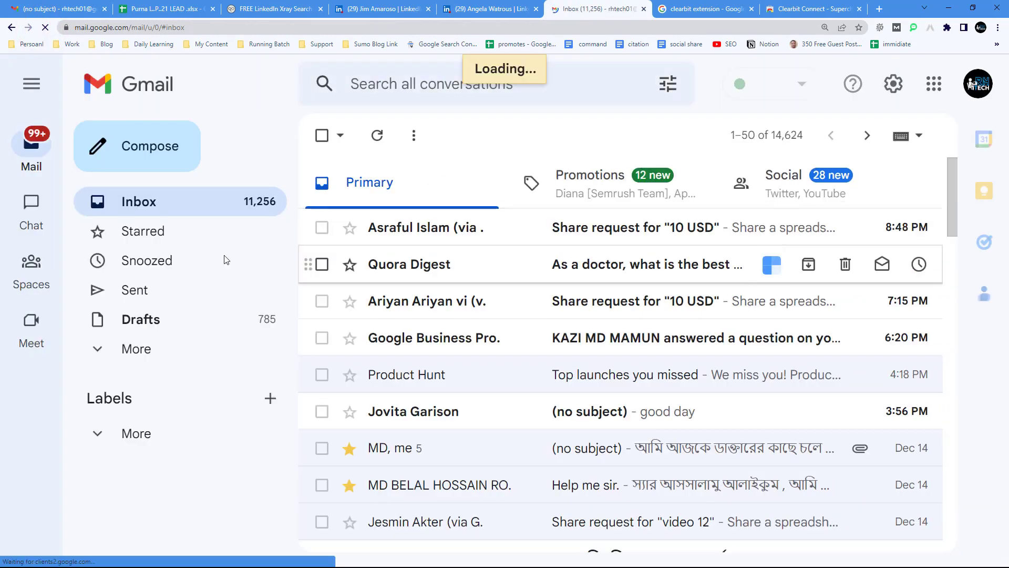
pyautogui.click(152, 152)
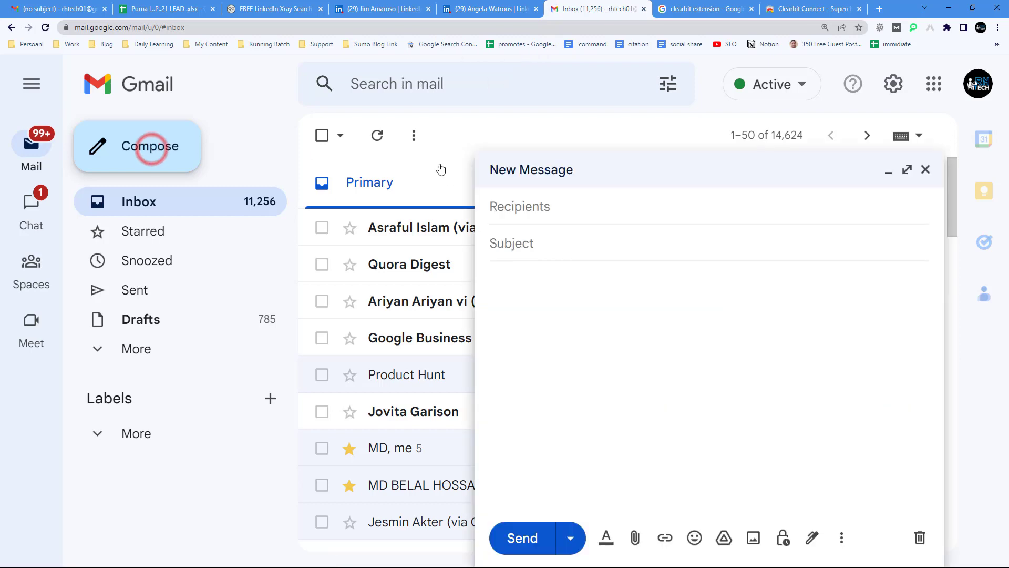
pyautogui.click(525, 203)
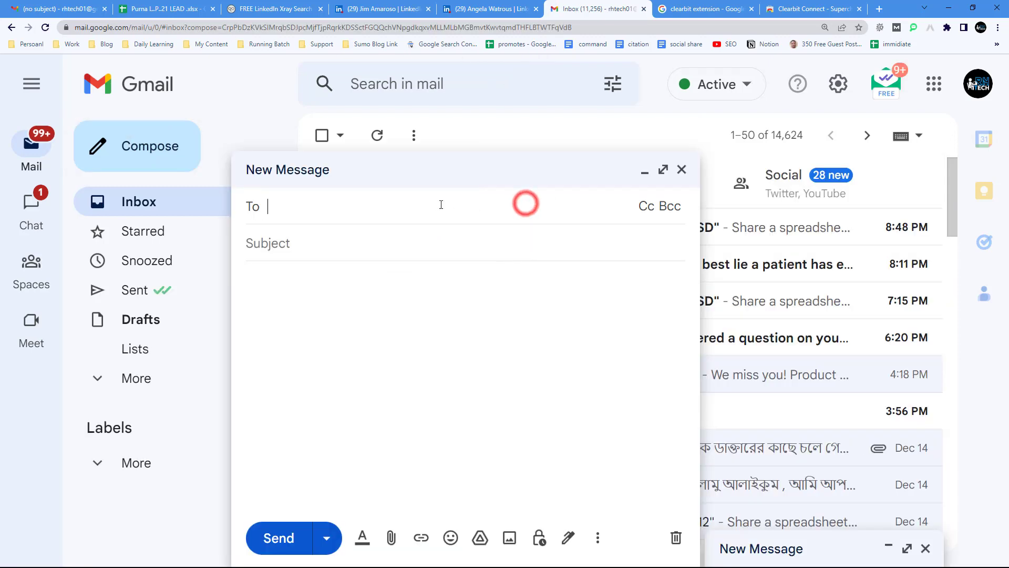
pyautogui.rightClick(351, 209)
pyautogui.click(387, 287)
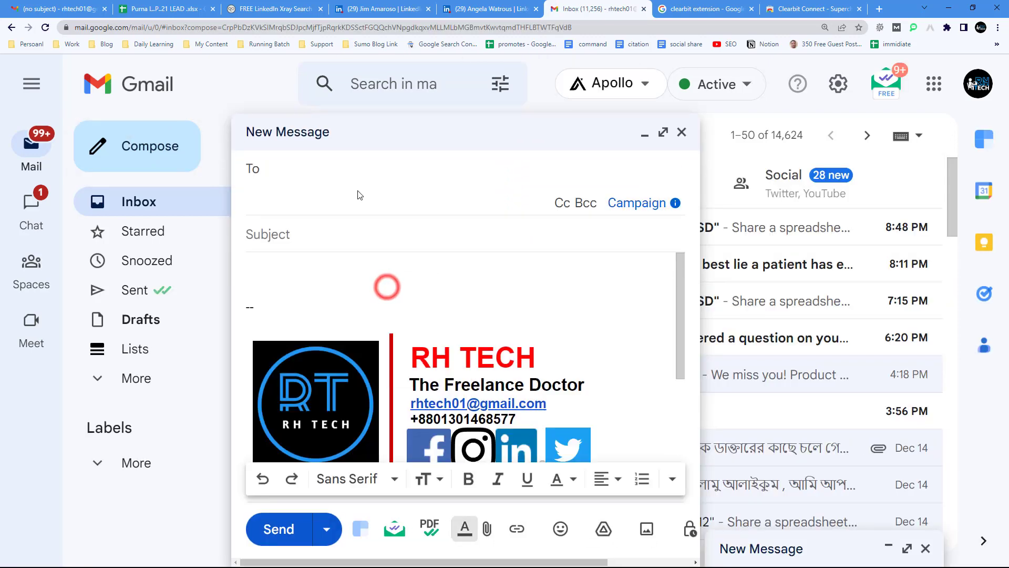
pyautogui.rightClick(306, 170)
pyautogui.click(346, 243)
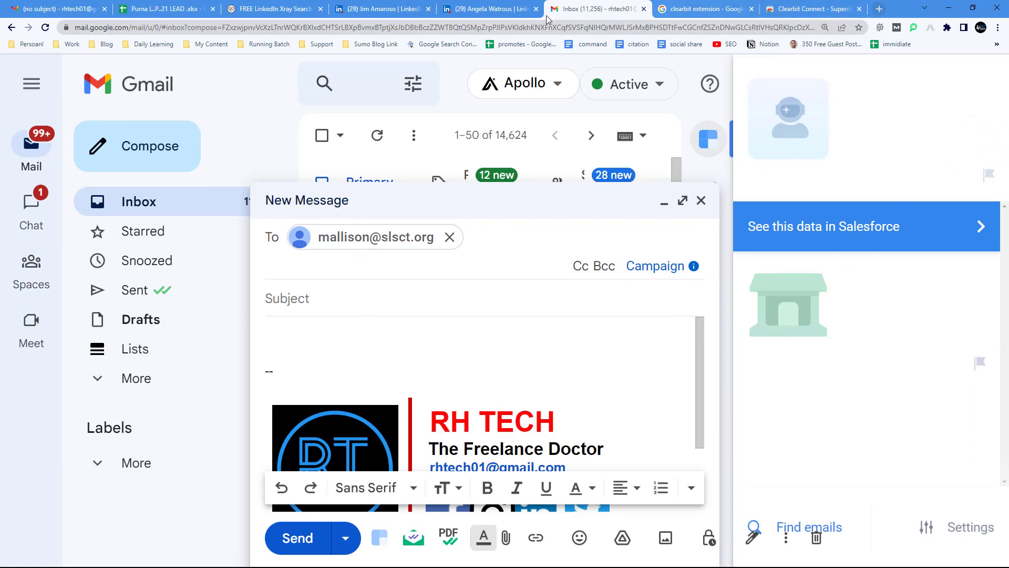
# - Search Google for the lead's copied email address in a new tab and check the results for information about the lead
pyautogui.click(879, 9)
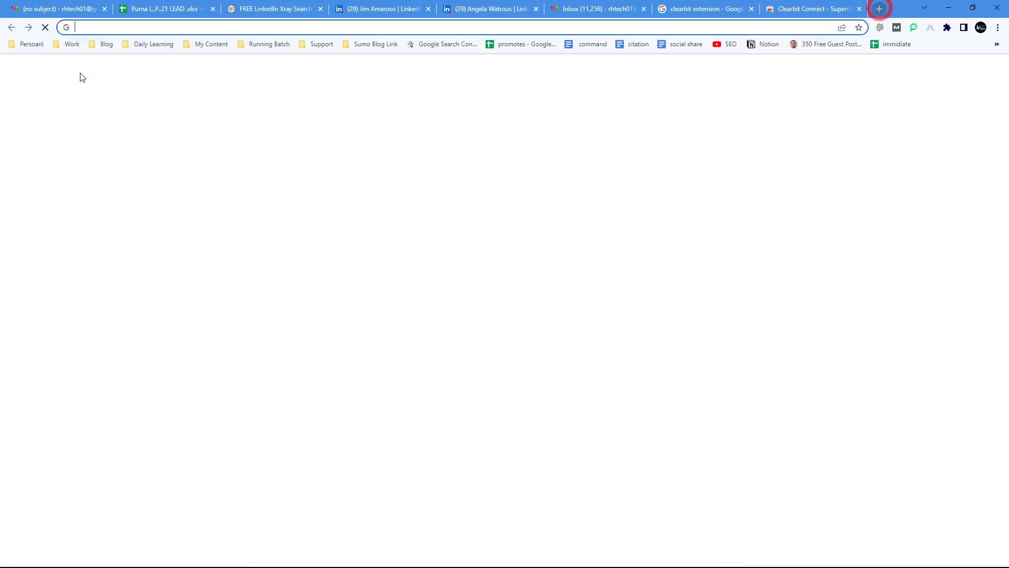
pyautogui.rightClick(115, 27)
pyautogui.click(157, 97)
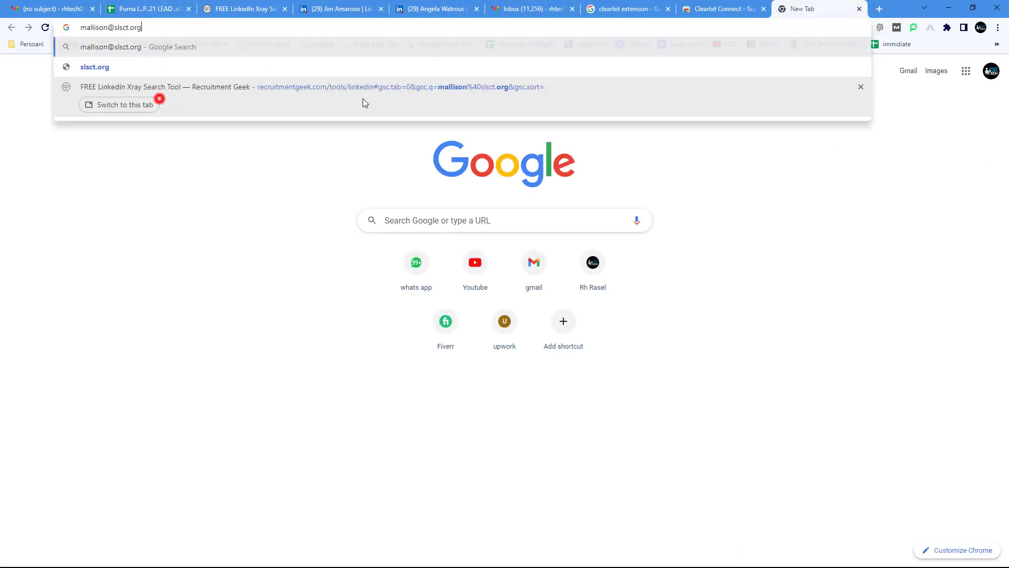
pyautogui.press('Return')
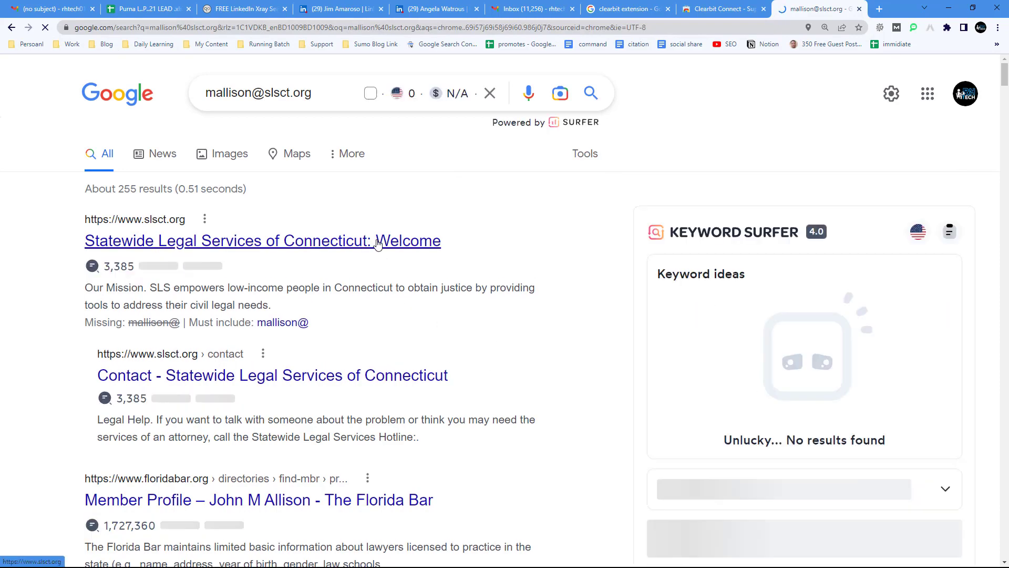
pyautogui.scroll(-3, 412, 297)
pyautogui.scroll(-10, 414, 304)
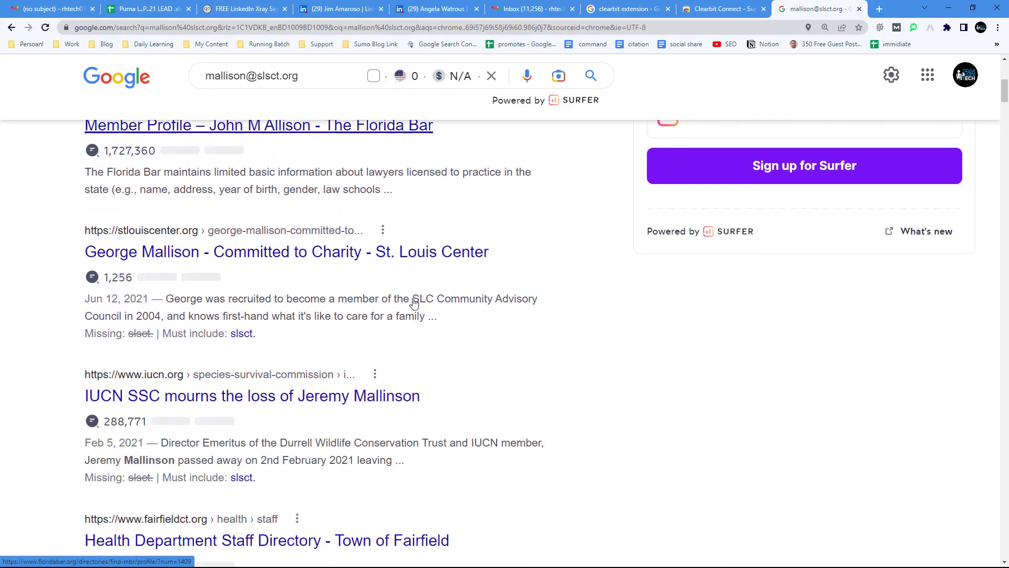
# - Copy the company name from row 18 of the lead spreadsheet and search Google for Statewide Legal Services Of Ct Inc in a new tab
pyautogui.scroll(-3, 414, 304)
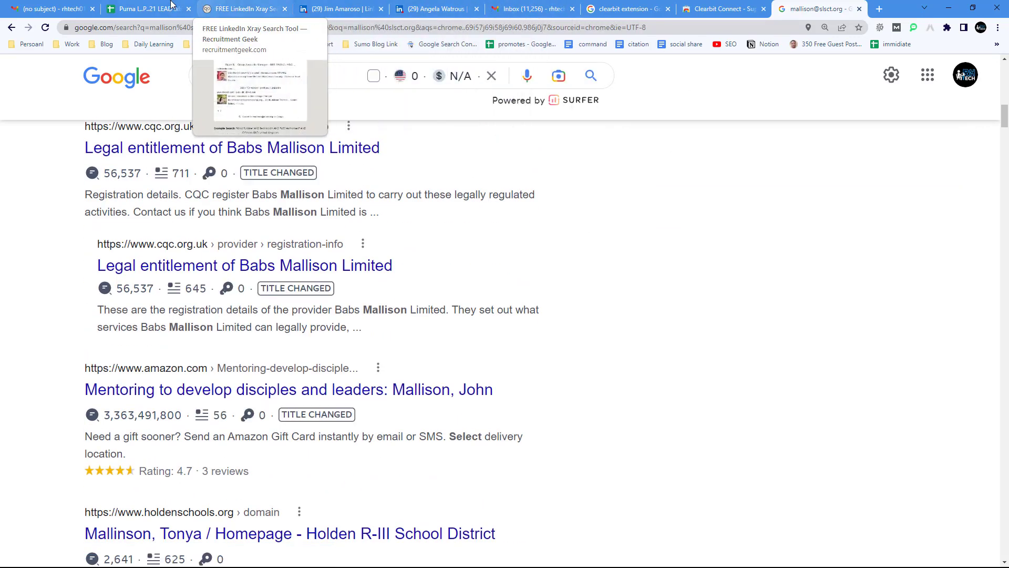
pyautogui.click(147, 9)
pyautogui.click(333, 351)
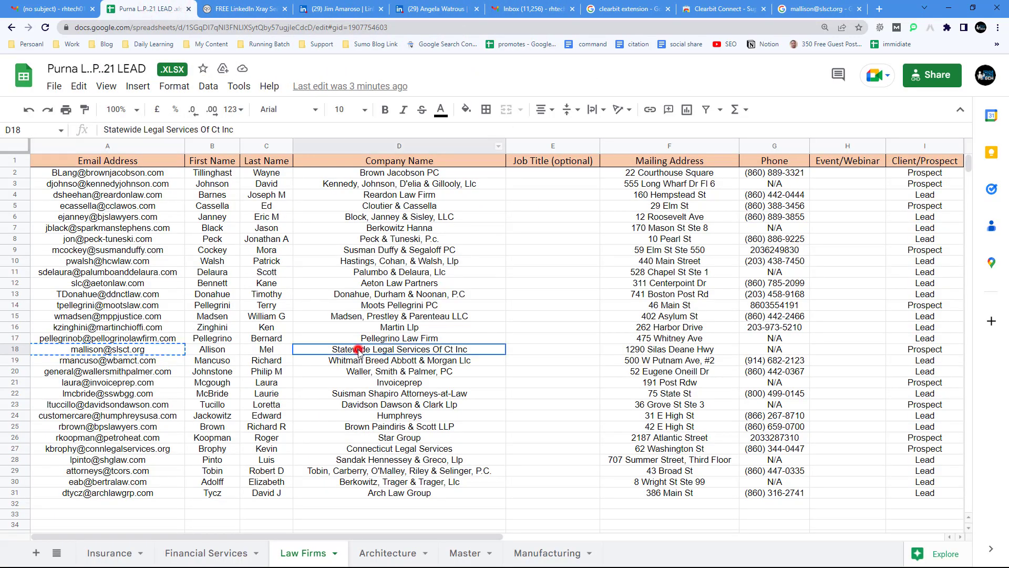
pyautogui.rightClick(356, 349)
pyautogui.click(395, 213)
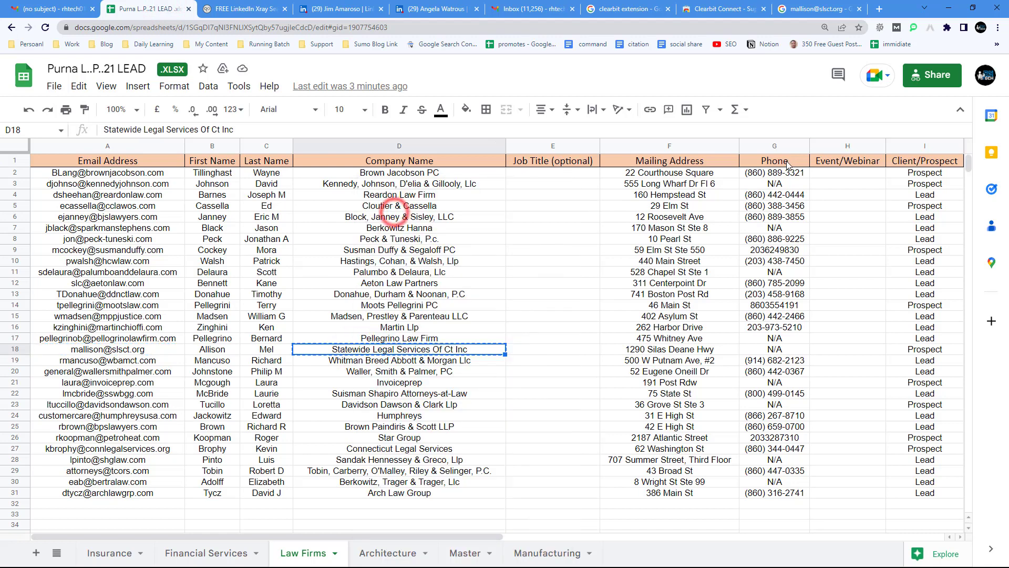
pyautogui.click(879, 8)
pyautogui.hotkey('ctrl', 'v')
pyautogui.press('Return')
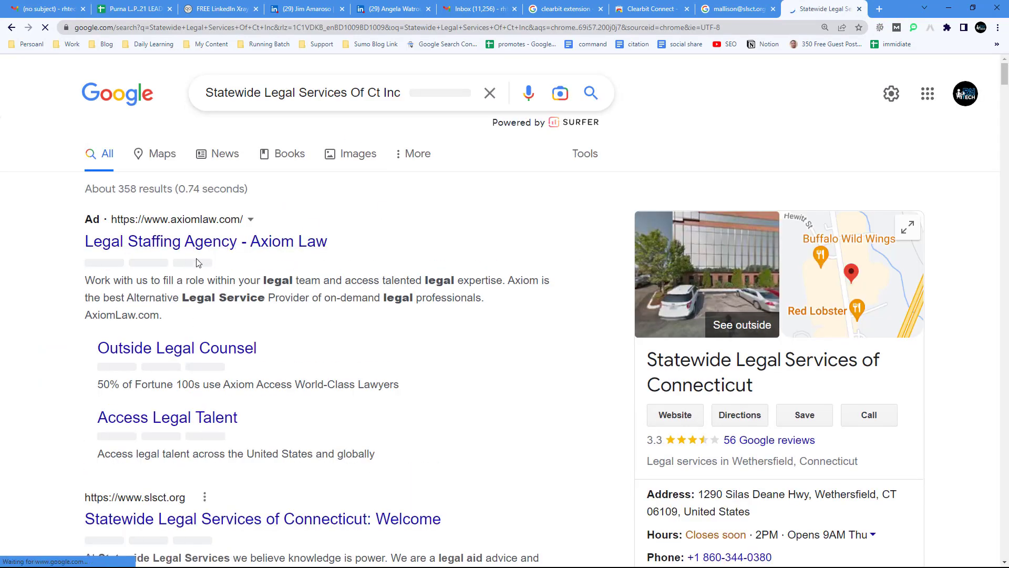
# - Open the company's website from its Google business listing and compare its domain with the lead's email address in row 18
pyautogui.scroll(-2, 270, 264)
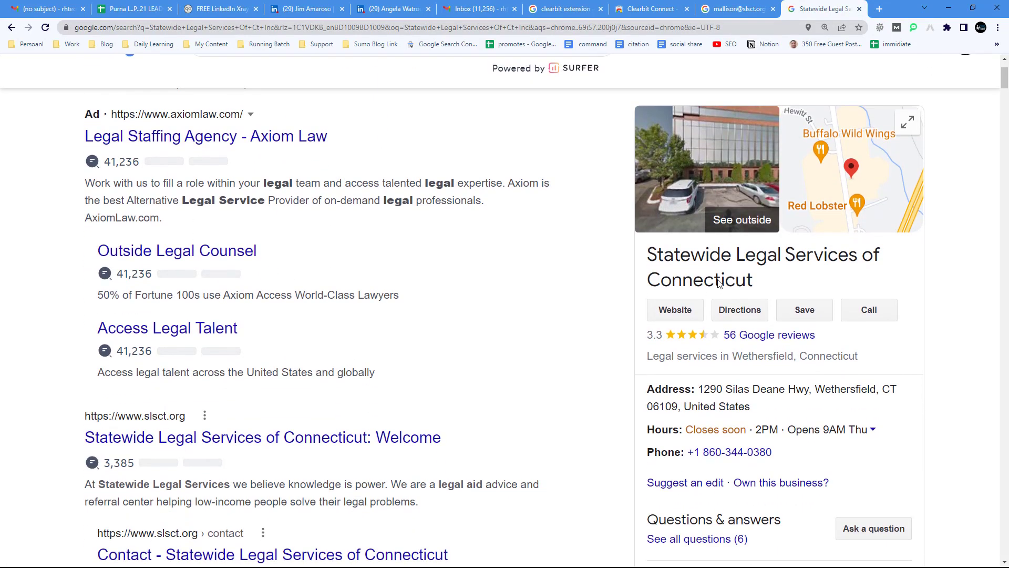
pyautogui.click(762, 273)
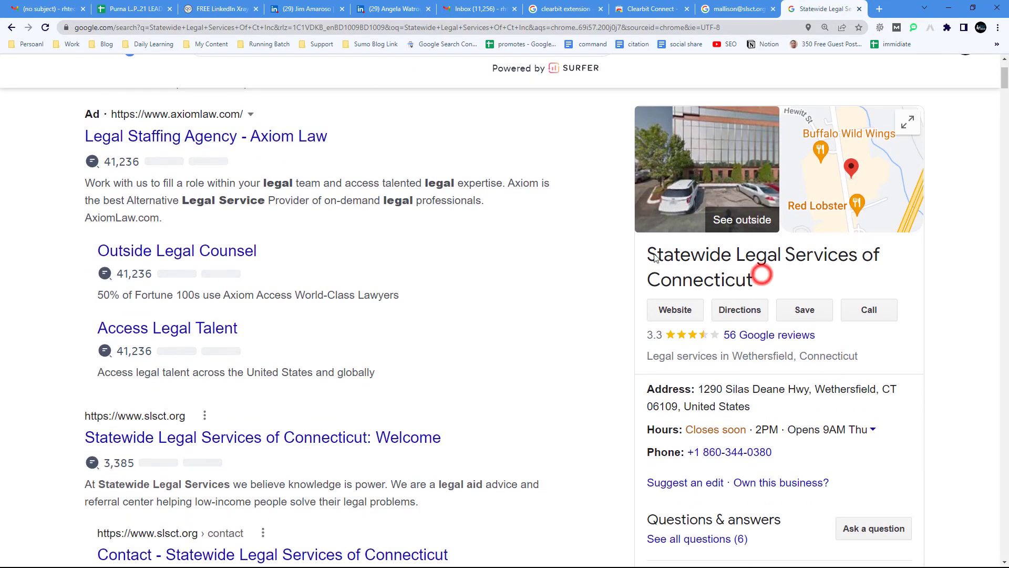
pyautogui.click(676, 311)
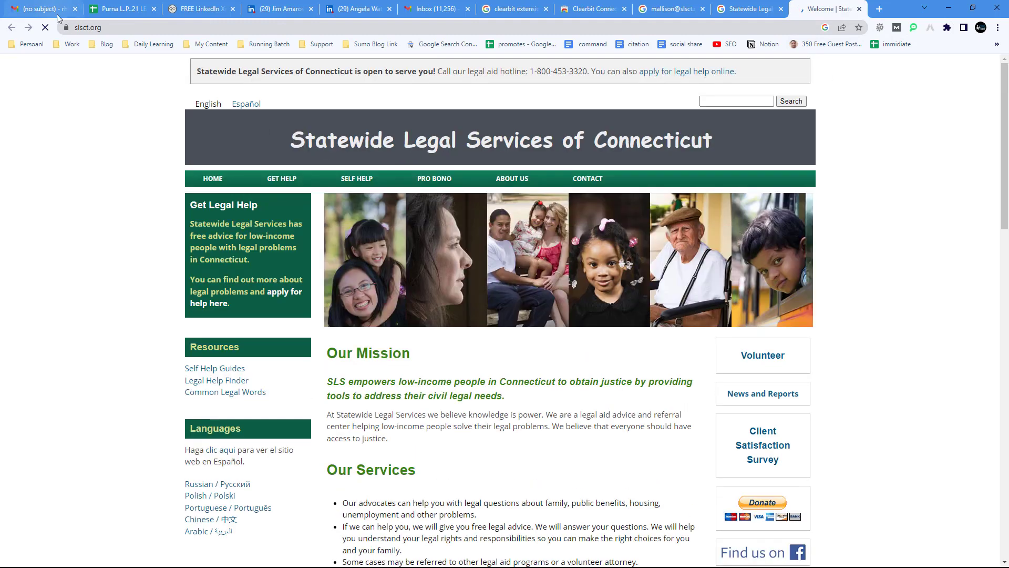
pyautogui.click(122, 9)
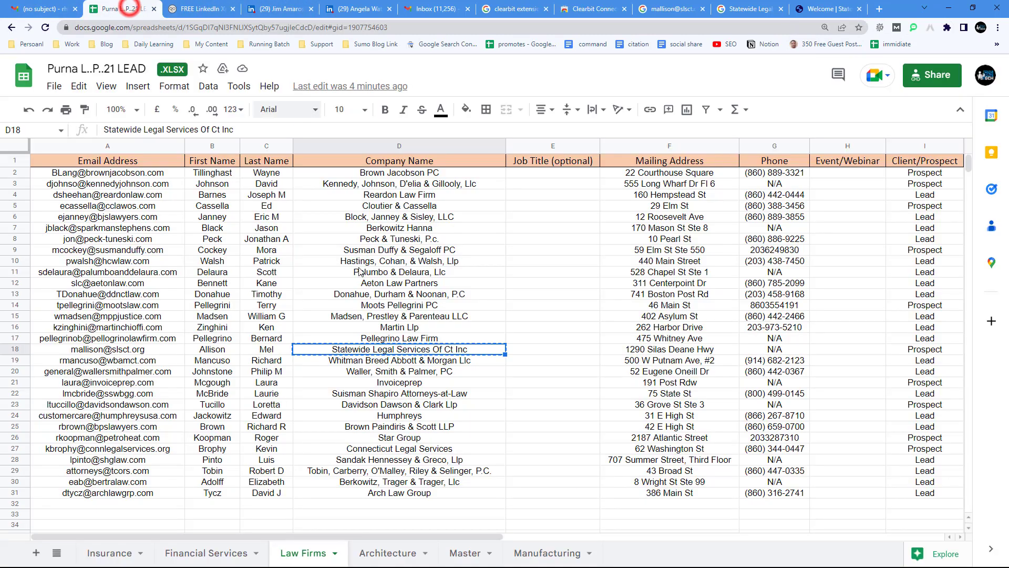
pyautogui.click(151, 355)
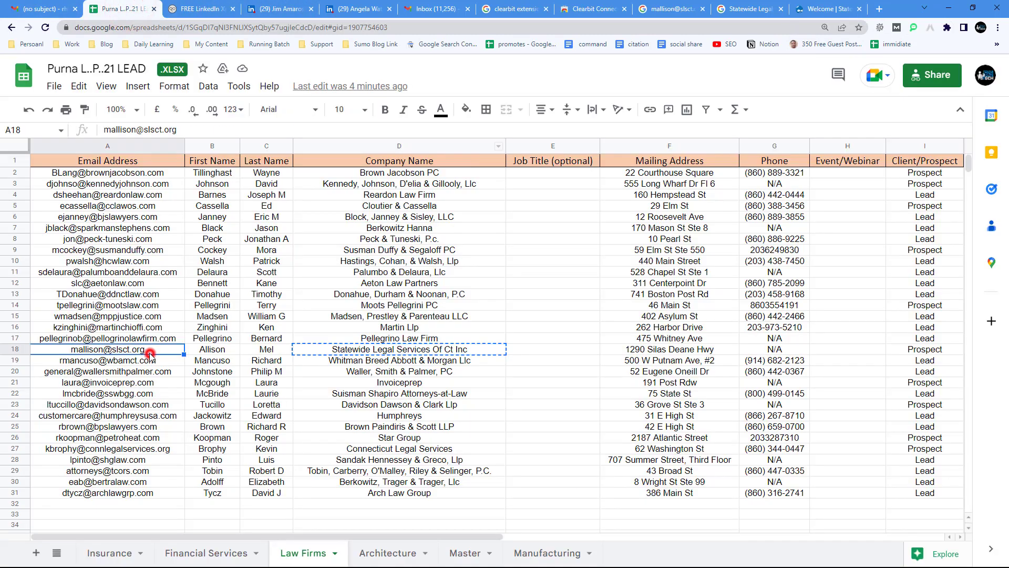
pyautogui.click(823, 8)
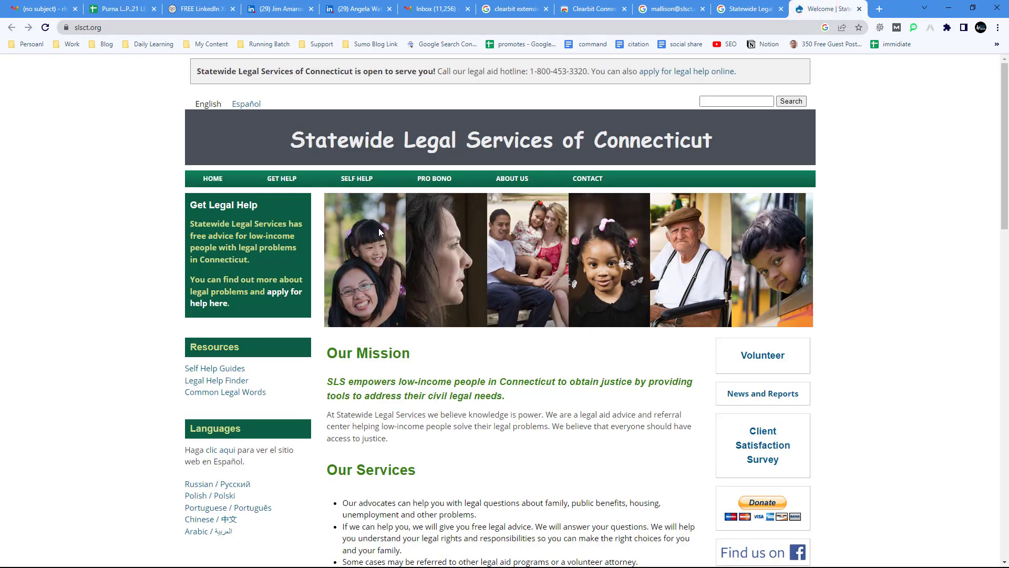
# - Open the website's About Us page, enlarge it and look through the officers and representatives for the lead's name
pyautogui.click(512, 179)
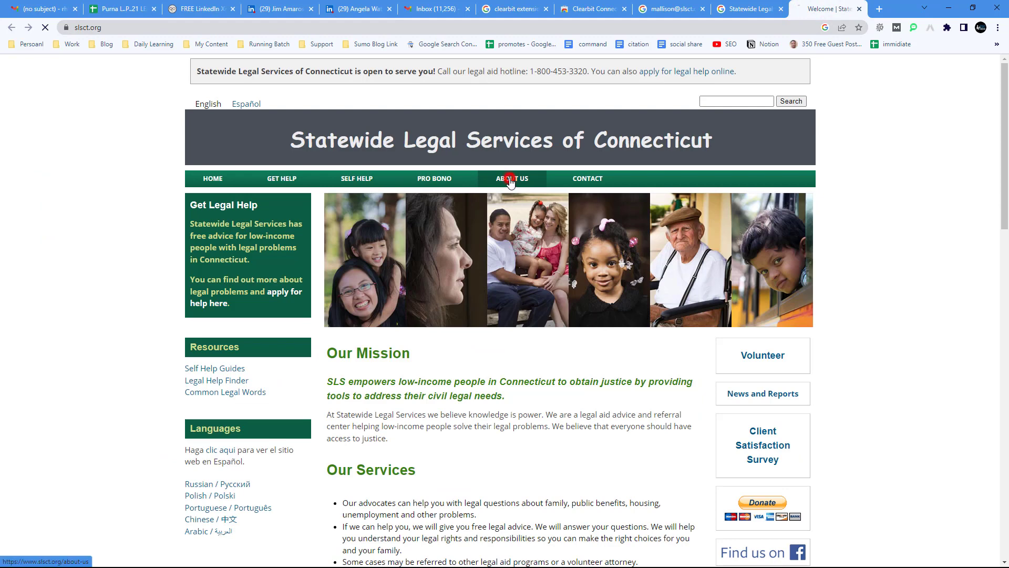
pyautogui.scroll(-2, 534, 330)
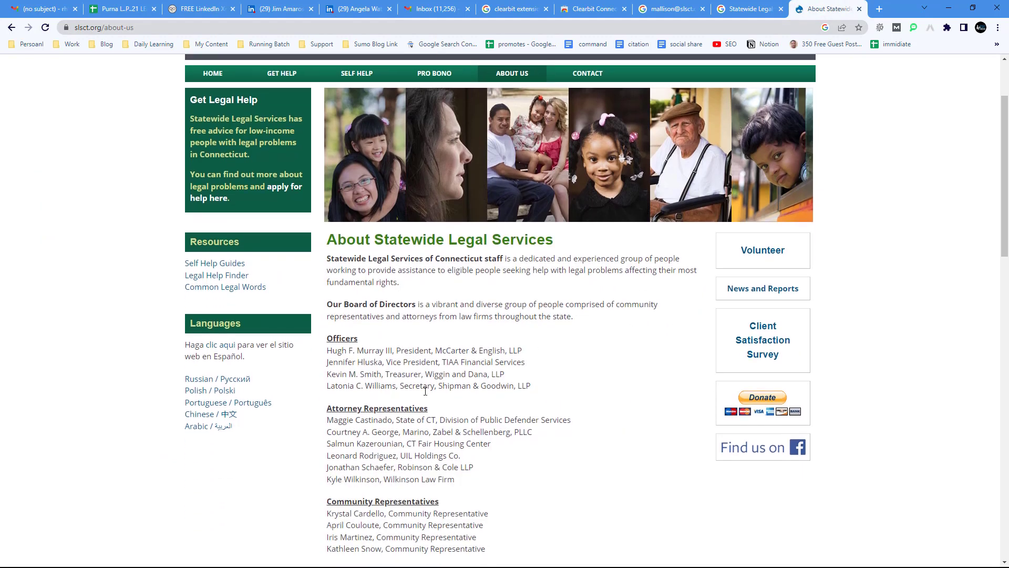
pyautogui.hotkey('ctrl', '+')
pyautogui.scroll(-3, 425, 391)
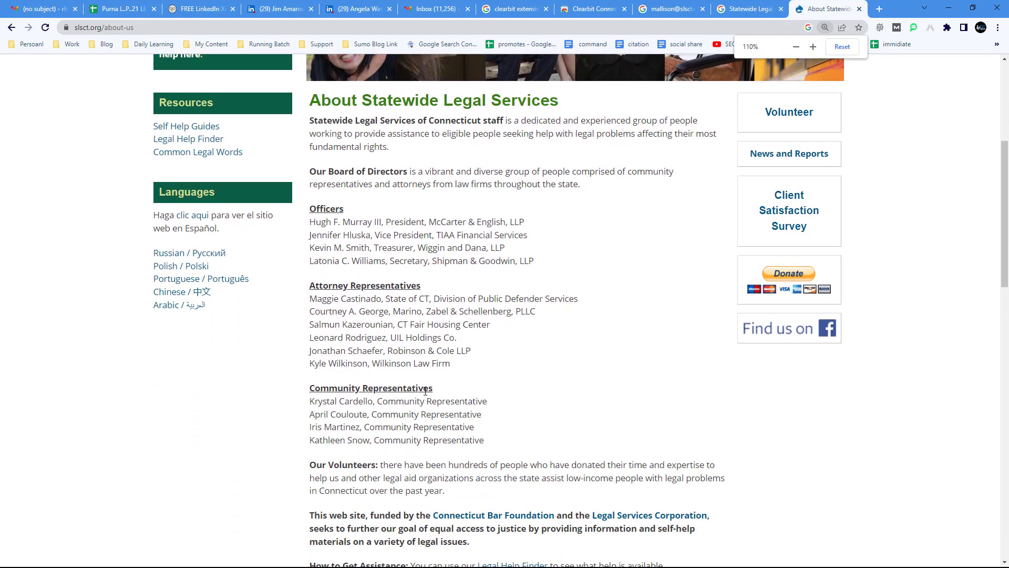
pyautogui.hotkey('ctrl', '+')
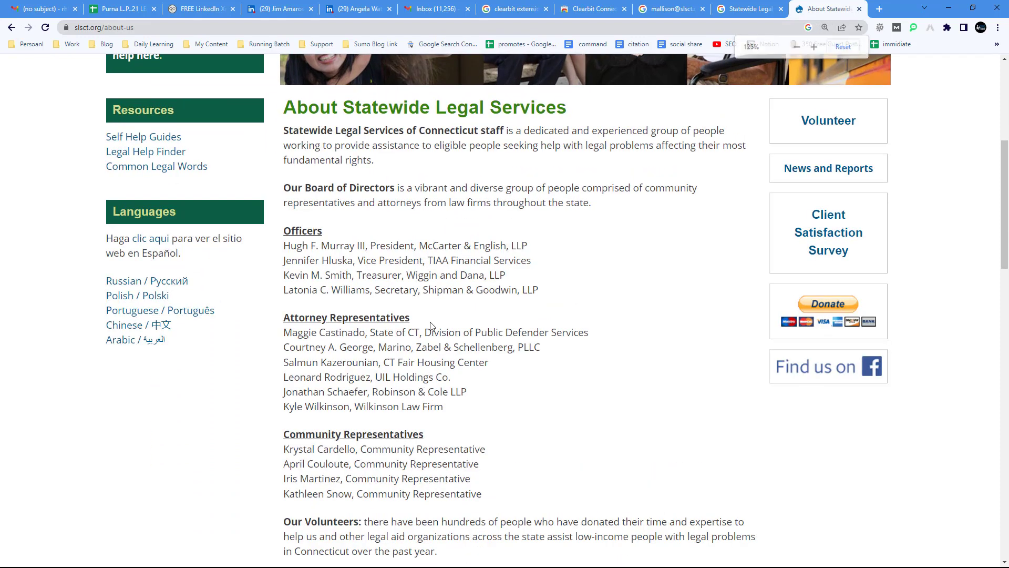
pyautogui.scroll(3, 512, 344)
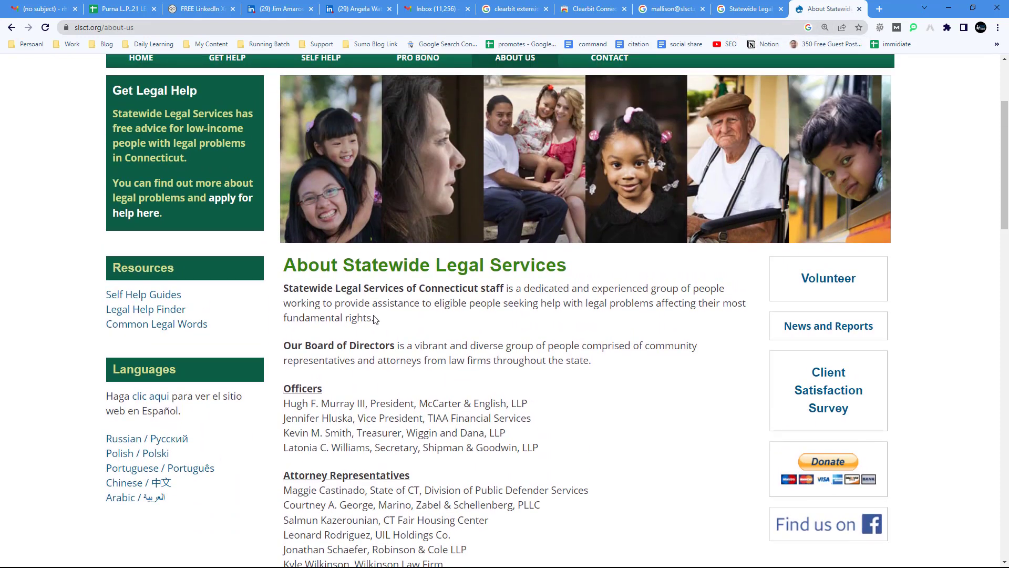
pyautogui.scroll(-5, 554, 364)
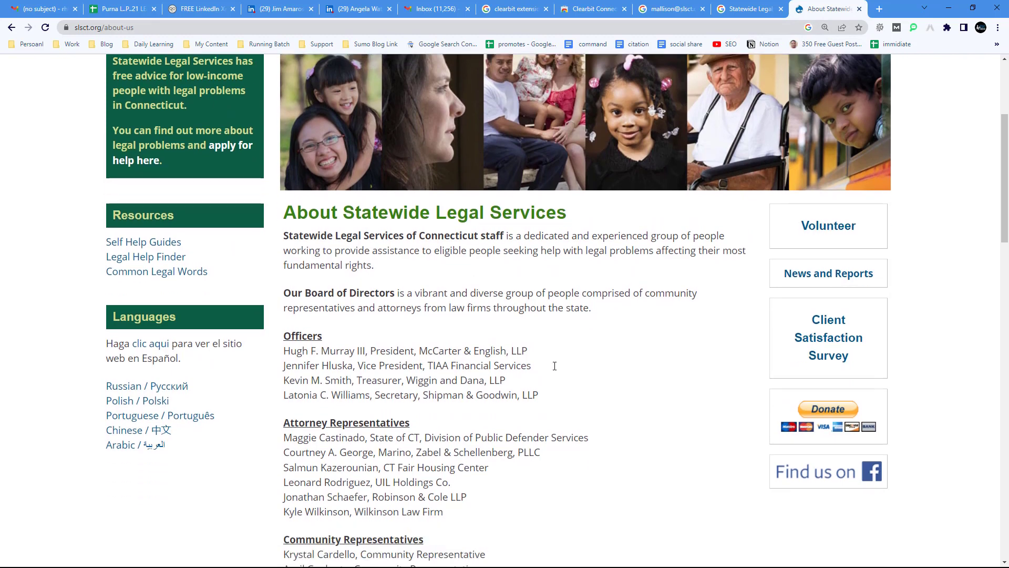
pyautogui.scroll(-2, 556, 371)
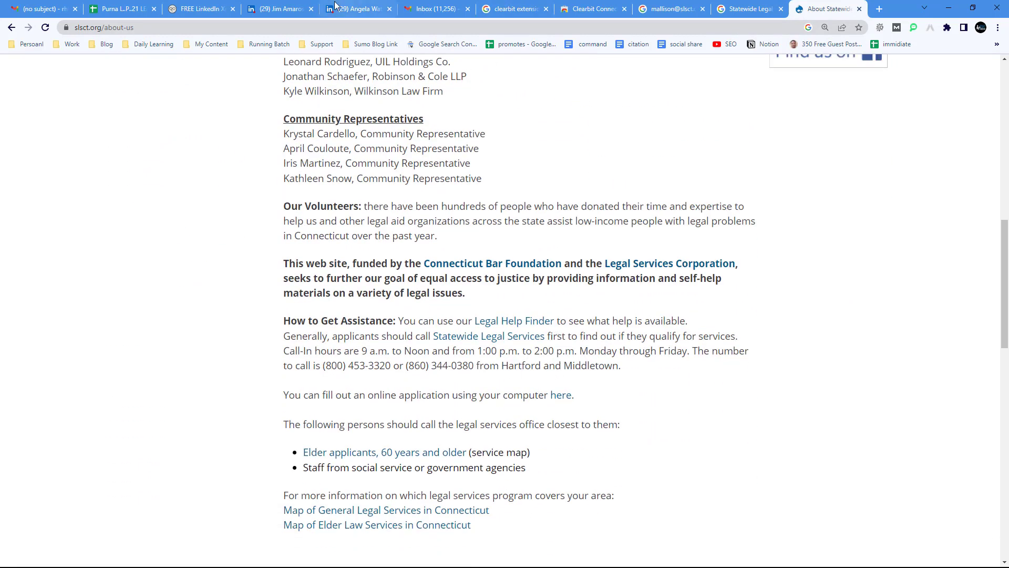
# - Copy the lead's first and last name from row 18 of the spreadsheet and search the About Us page for it
pyautogui.click(102, 7)
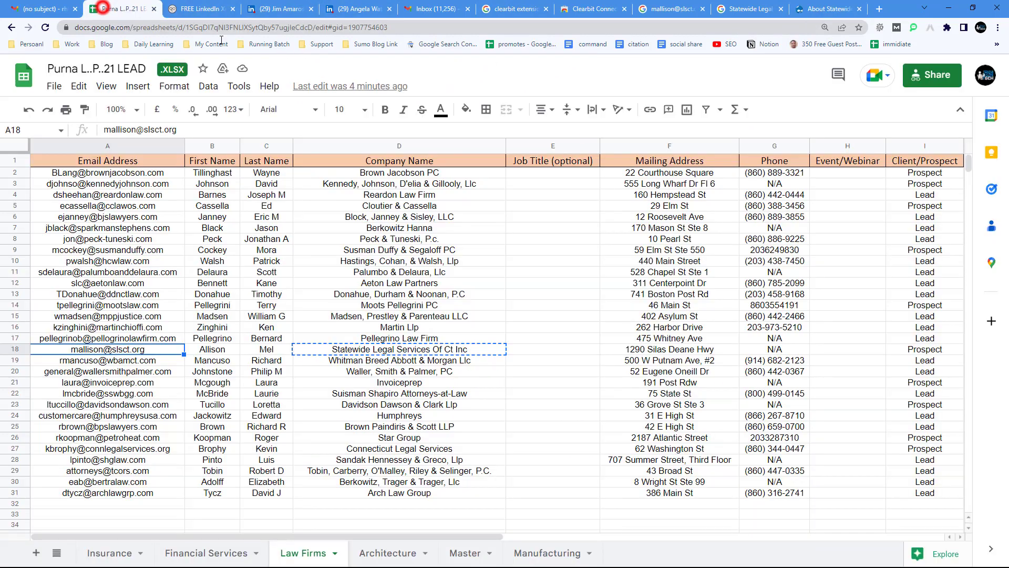
pyautogui.moveTo(212, 350); pyautogui.dragTo(259, 356)
pyautogui.rightClick(260, 355)
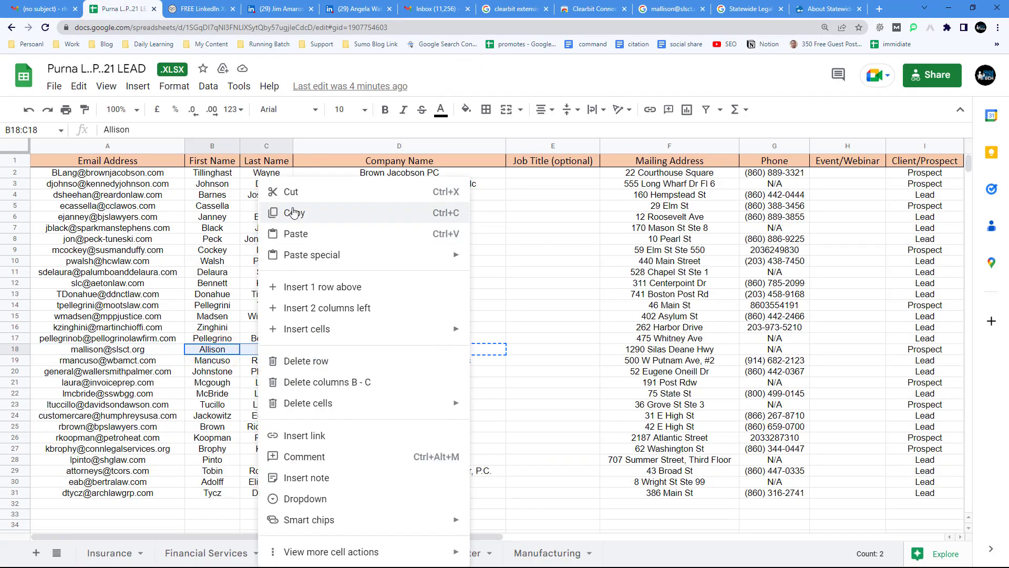
pyautogui.click(292, 89)
pyautogui.click(801, 8)
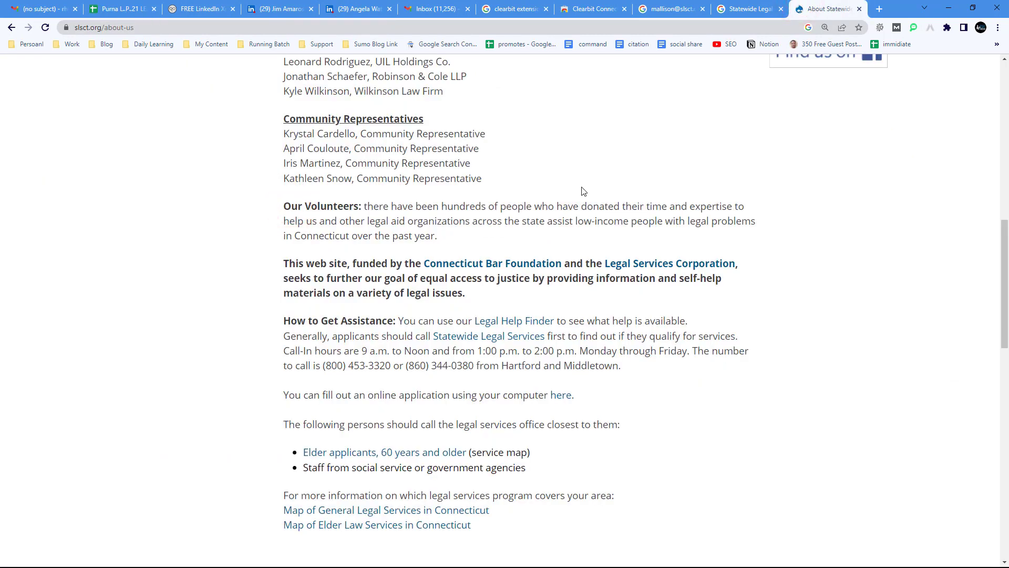
pyautogui.hotkey('ctrl', 'f')
pyautogui.hotkey('ctrl', 'v')
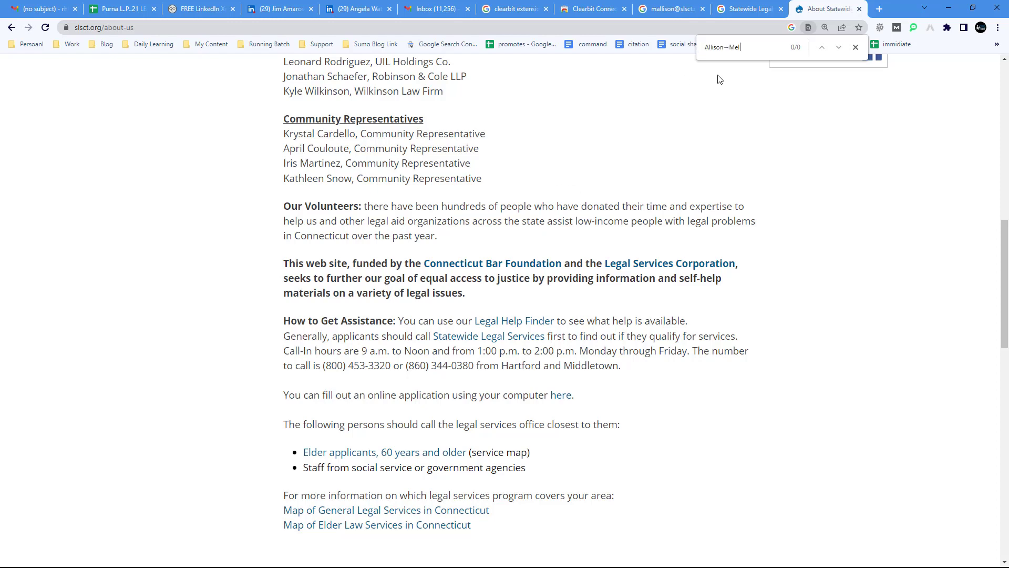
# - Shorten the in-page search to the value from the First Name column and check the whole About Us page for the lead
pyautogui.click(733, 47)
pyautogui.press('BackSpace')
pyautogui.click(741, 50)
pyautogui.press('BackSpace')
pyautogui.press('BackSpace')
pyautogui.press('BackSpace')
pyautogui.press('BackSpace')
pyautogui.scroll(12, 655, 266)
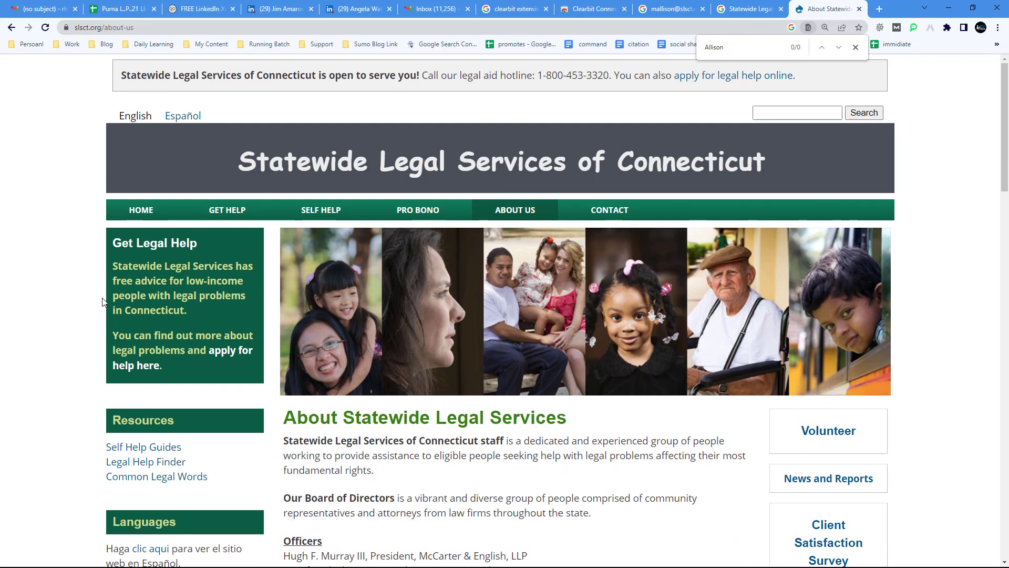
pyautogui.scroll(-8, 551, 235)
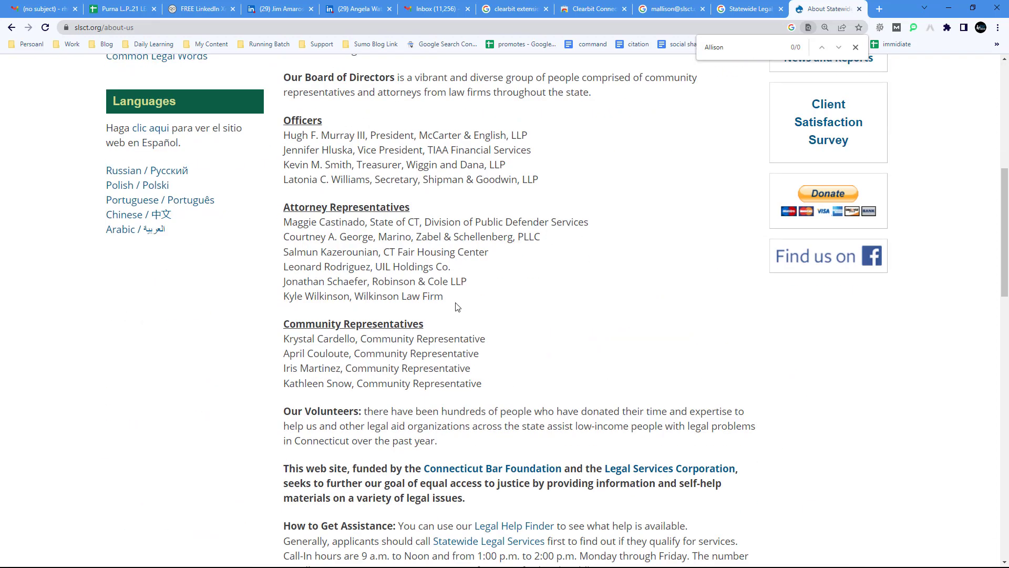
# - Return to the Law Firms sheet and copy the first name, last name and company of the lead in row 19
pyautogui.click(126, 9)
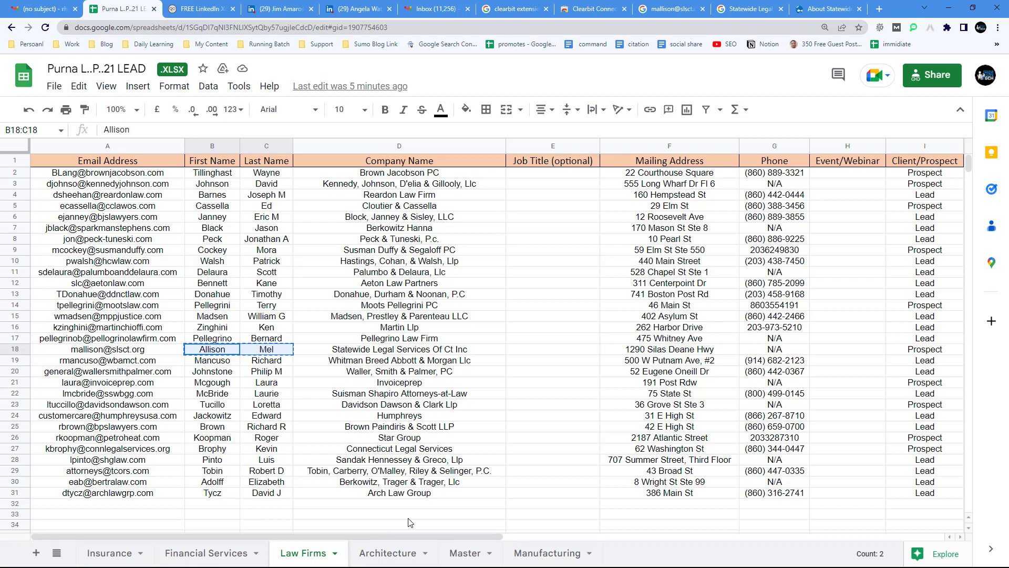
pyautogui.click(229, 360)
pyautogui.moveTo(235, 366); pyautogui.dragTo(415, 362)
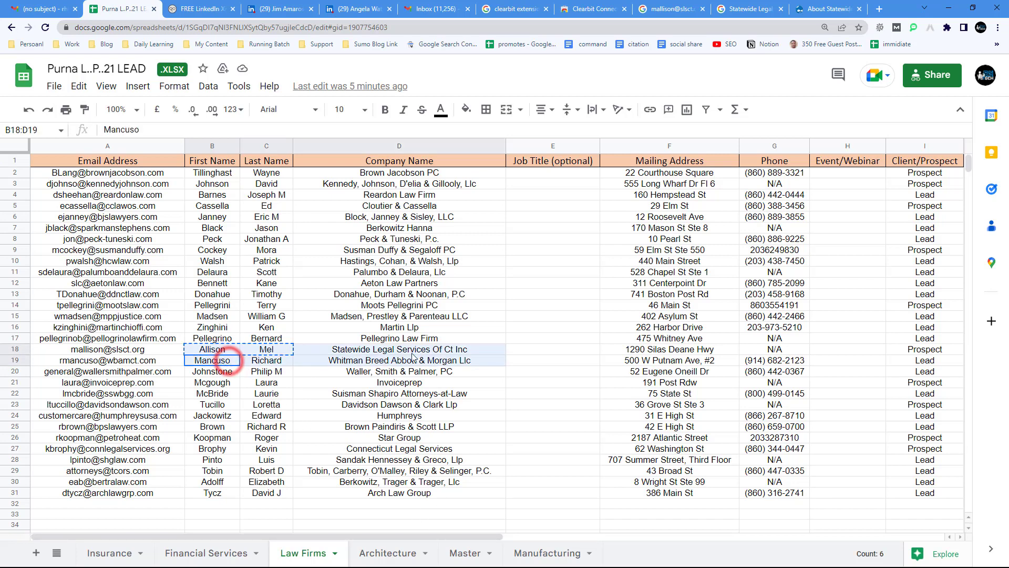
pyautogui.rightClick(416, 362)
pyautogui.click(448, 214)
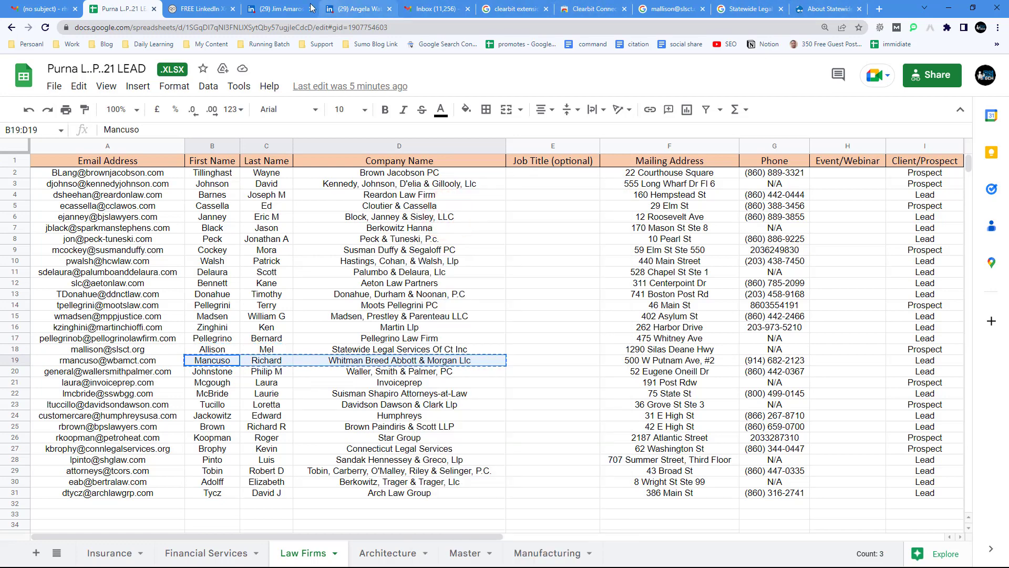
# - Run a LinkedIn Xray search for the copied name and Whitman Breed Abbott & Morgan Llc, and compare the company with the first result
pyautogui.click(187, 9)
pyautogui.scroll(6, 353, 180)
pyautogui.scroll(10, 354, 179)
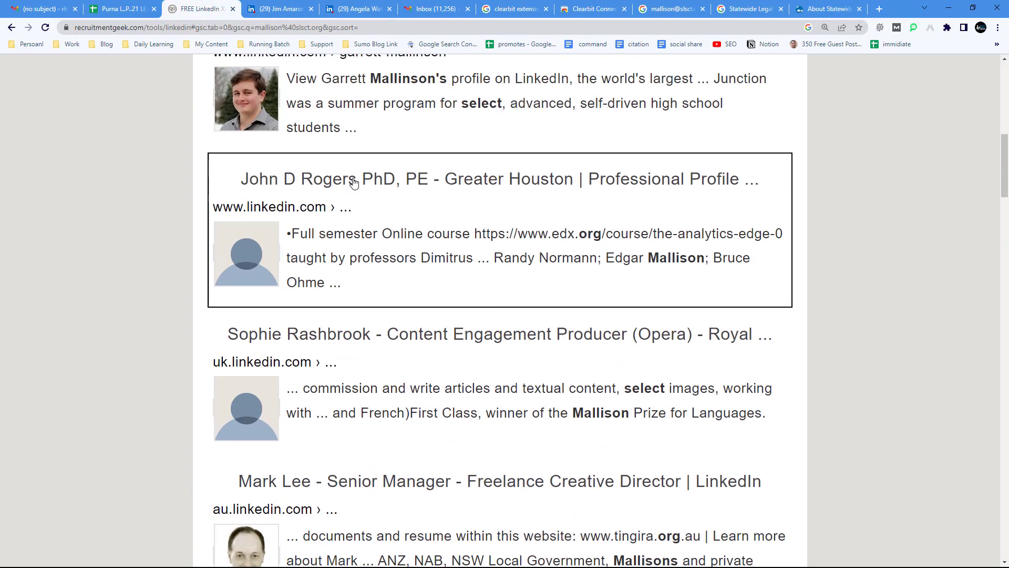
pyautogui.scroll(-6, 254, 142)
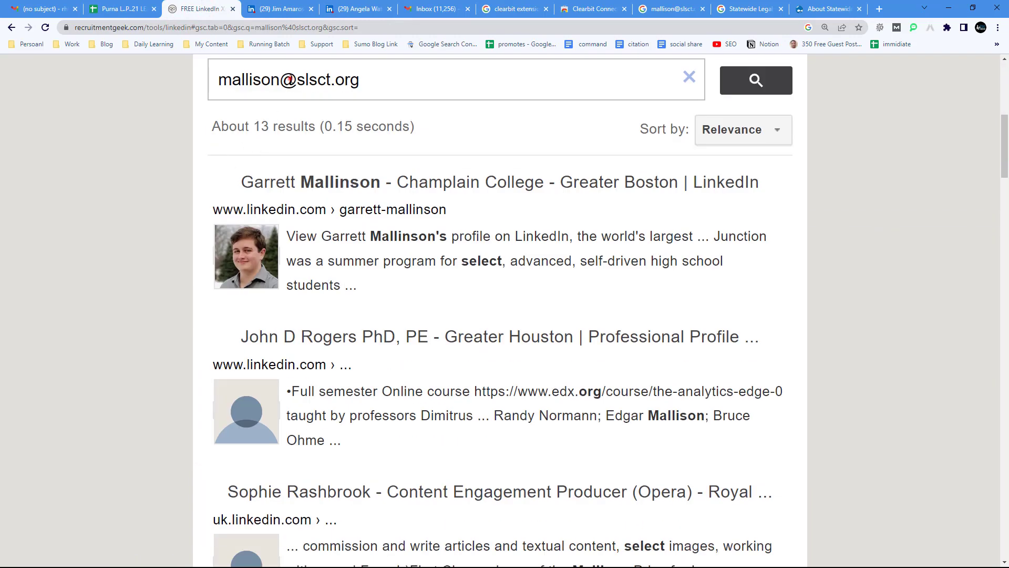
pyautogui.tripleClick(290, 78)
pyautogui.rightClick(290, 79)
pyautogui.click(327, 127)
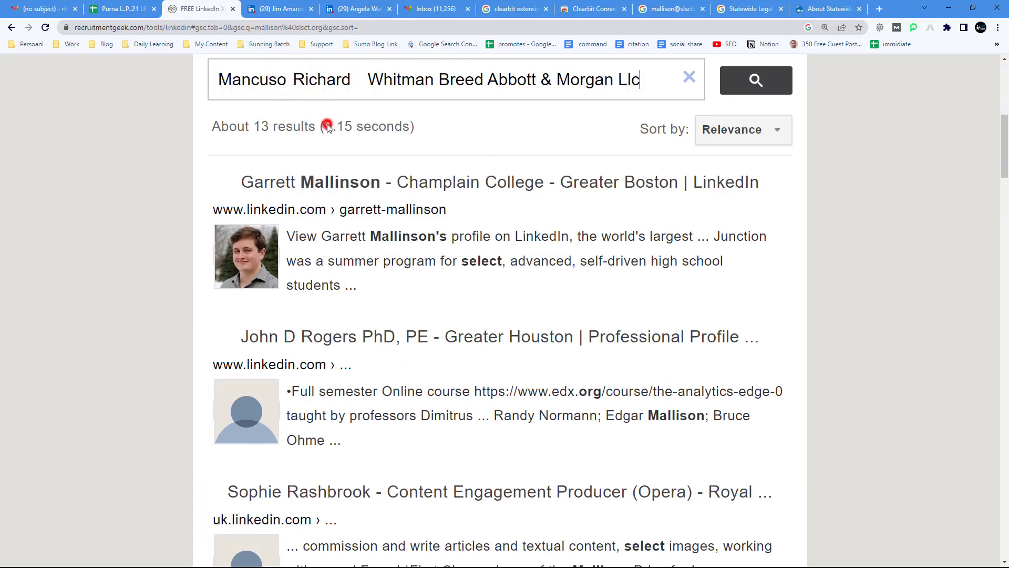
pyautogui.click(786, 91)
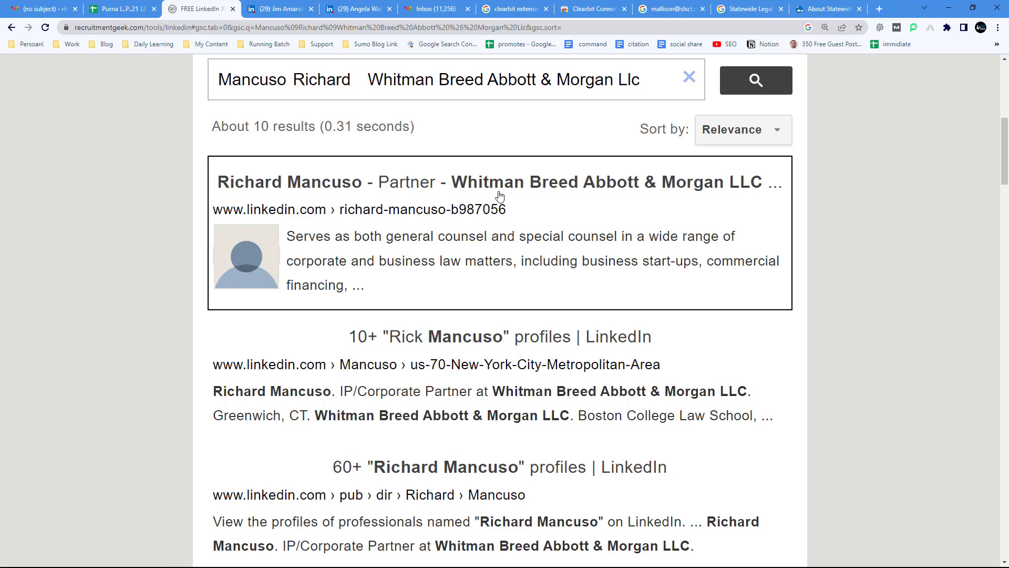
pyautogui.moveTo(370, 82); pyautogui.dragTo(649, 83)
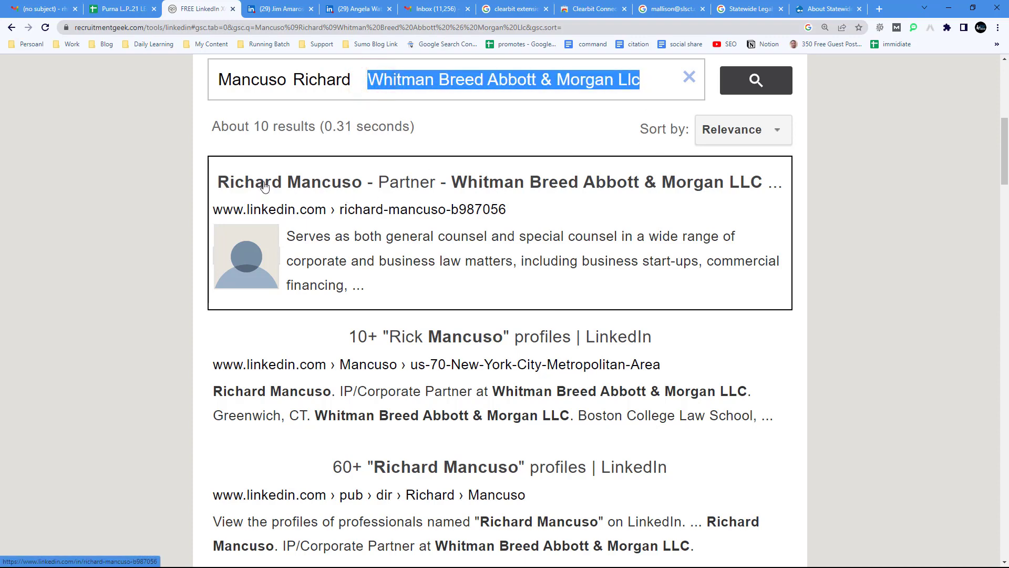
# - Return to the lead spreadsheet and open the Insurance sheet to view its Linkedin Profile column
pyautogui.click(116, 9)
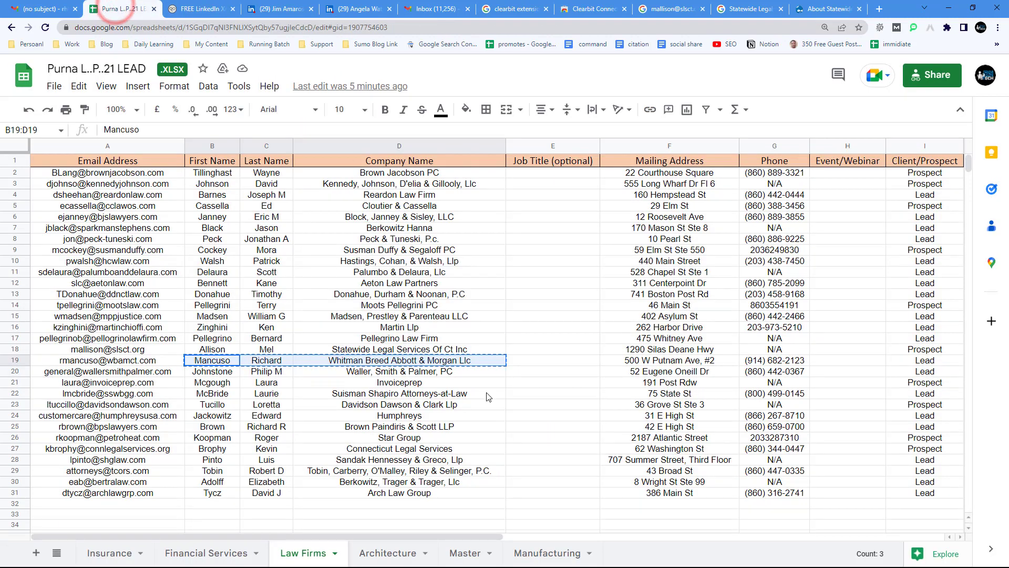
pyautogui.click(214, 553)
pyautogui.click(111, 553)
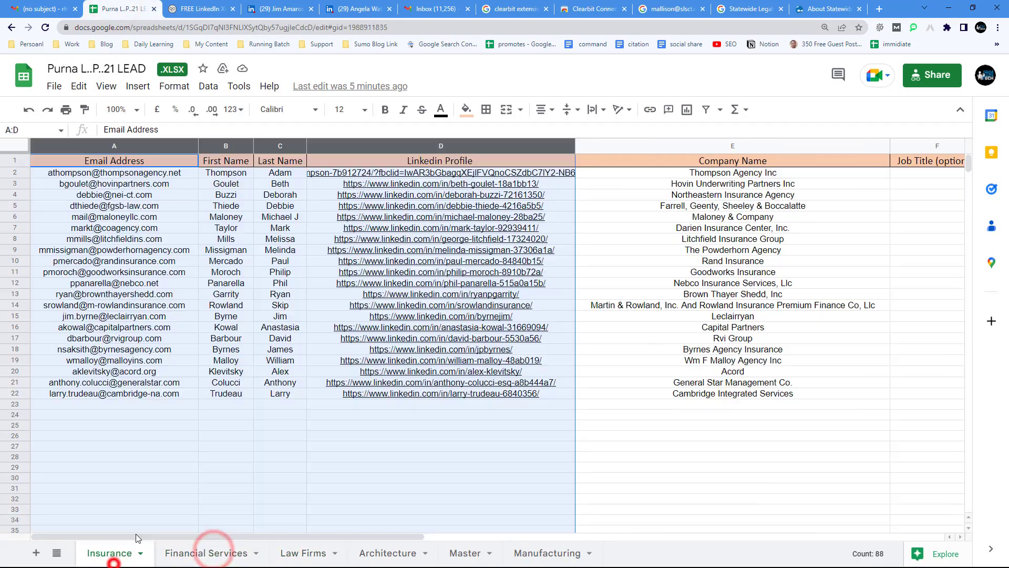